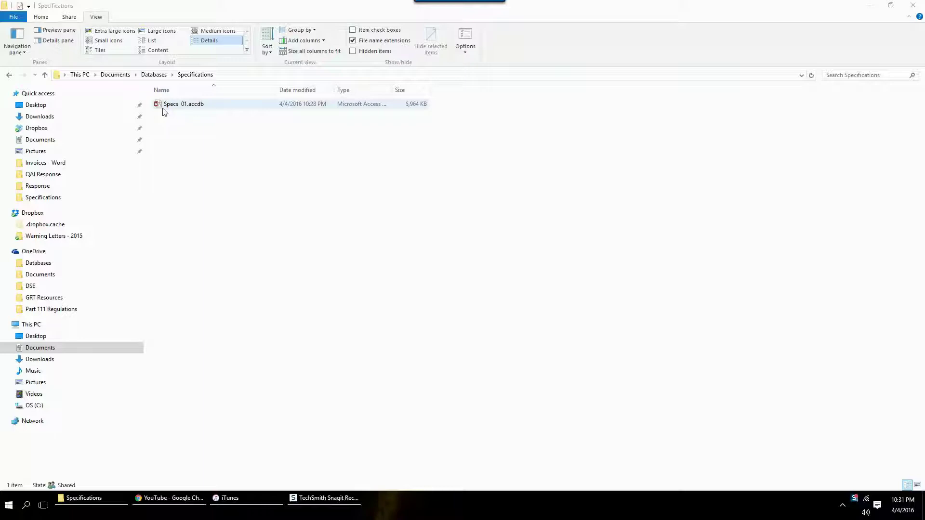
Step: Open the Specs 01.accdb database and look through the Item Master list
double_click(181, 107)
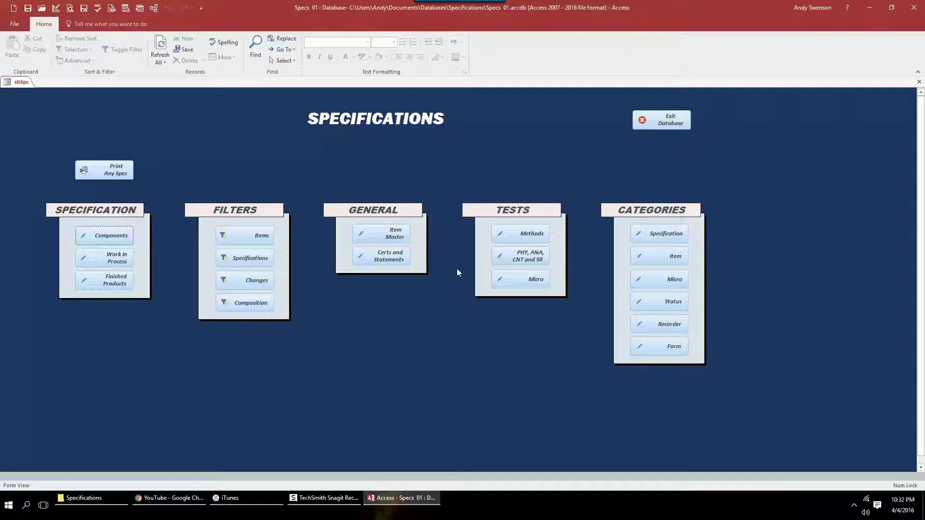
left_click(375, 233)
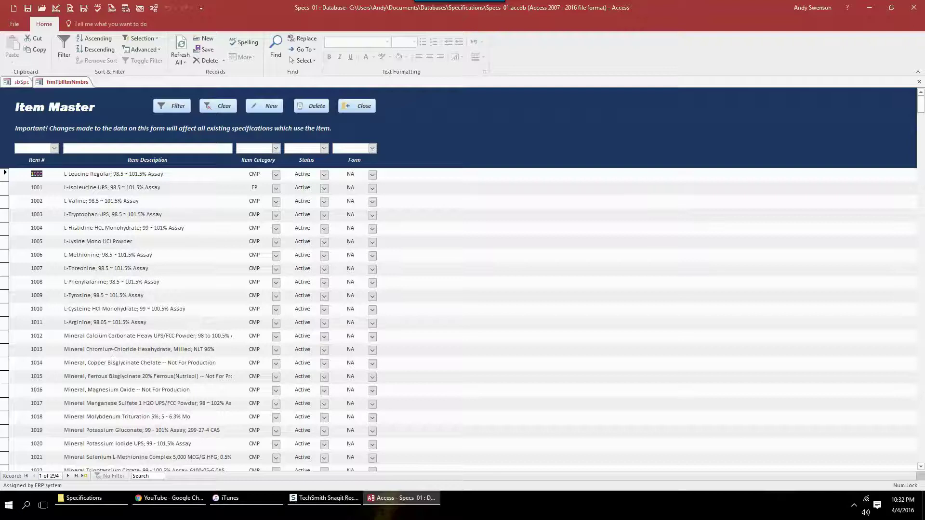
scroll(112, 354, "down", 9)
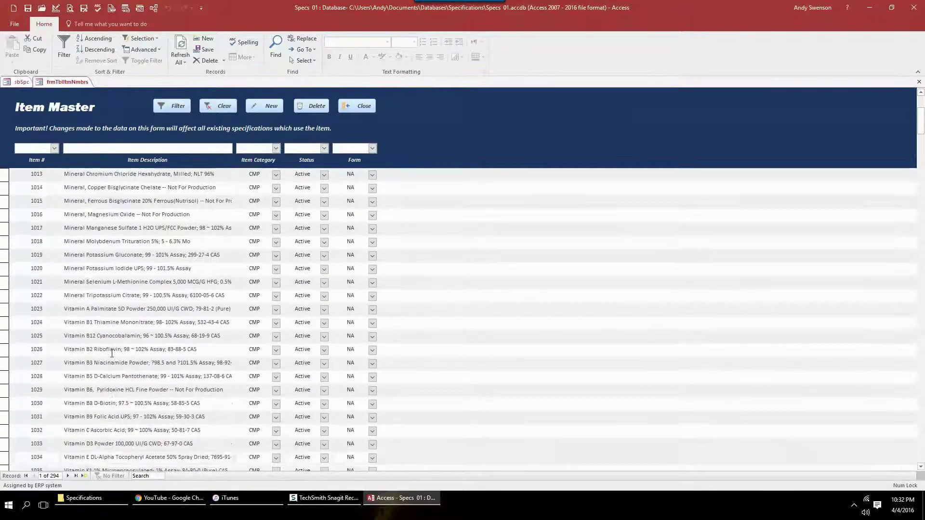
scroll(112, 353, "down", 14)
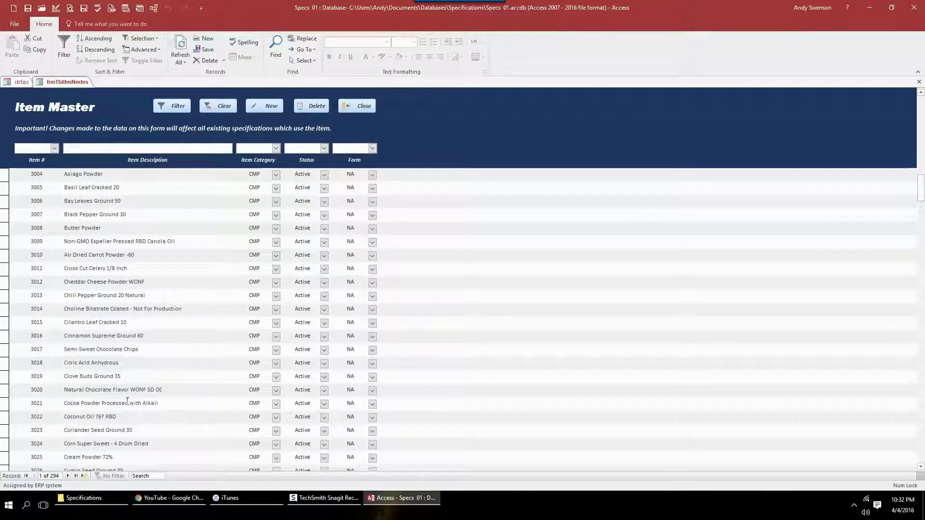
scroll(318, 264, "up", 7)
scroll(318, 265, "up", 14)
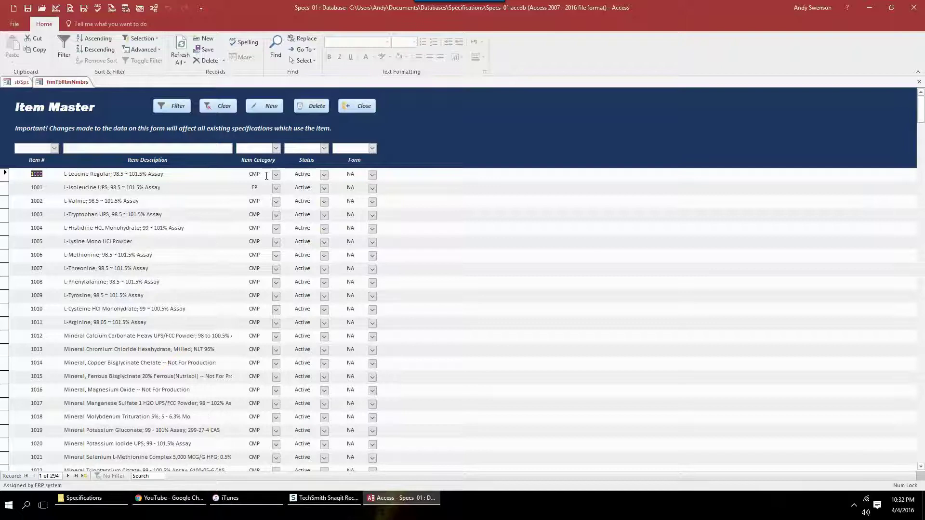
Step: Filter the Item Master by item number 1000 and clear the filter again
left_click(44, 148)
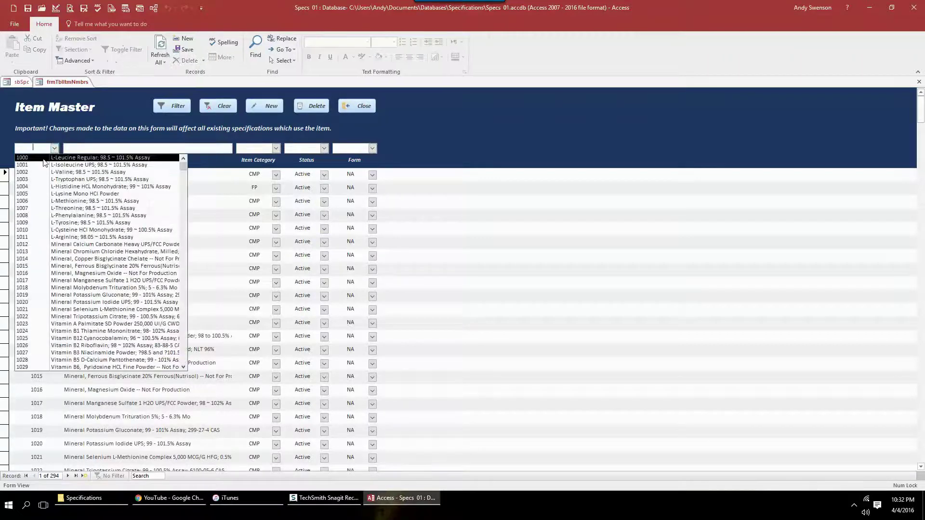
left_click(45, 158)
left_click(176, 106)
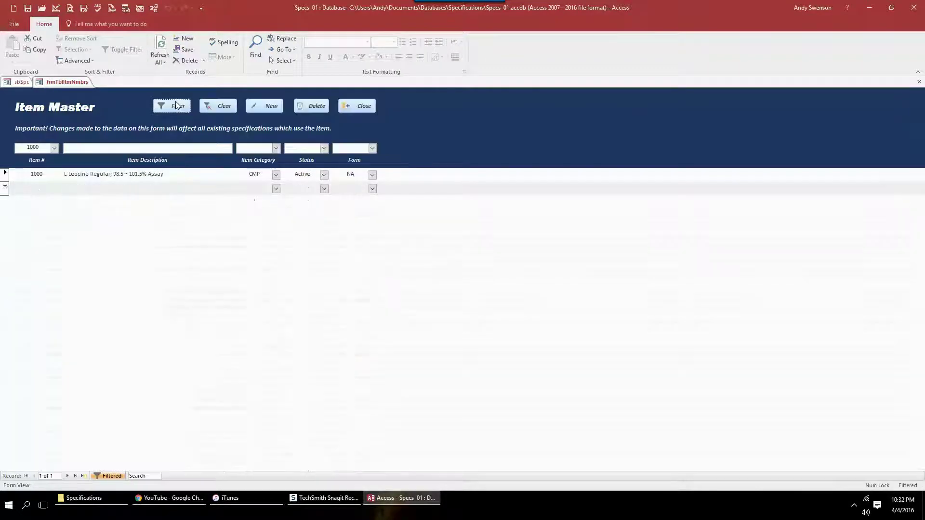
left_click(207, 108)
Step: Filter the Item Master by the description text "L-" and narrow it to item category FP
left_click(117, 150)
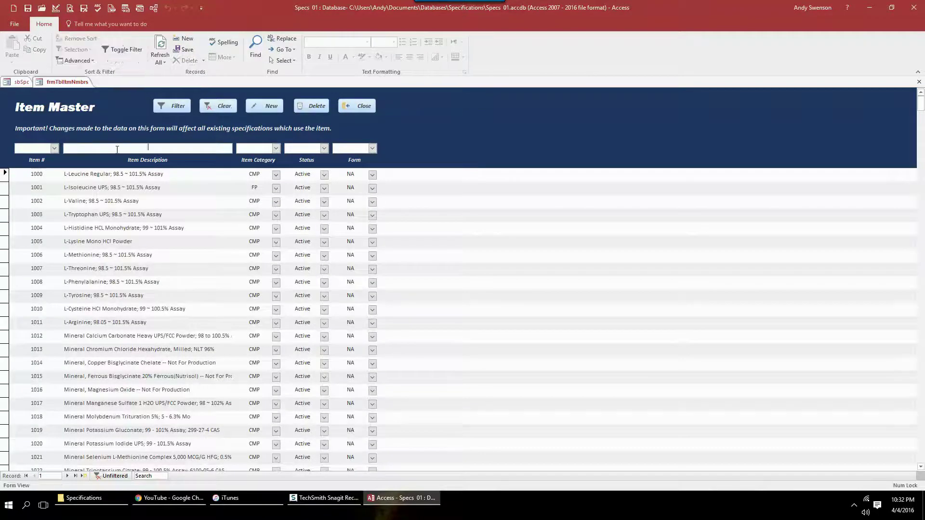
type("L-")
key("Return")
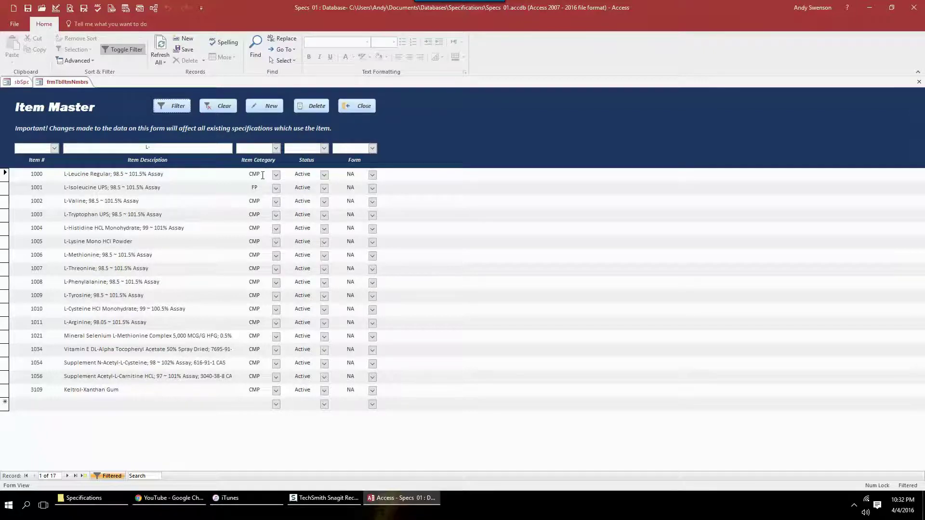
left_click(260, 150)
type("FP")
key("Return")
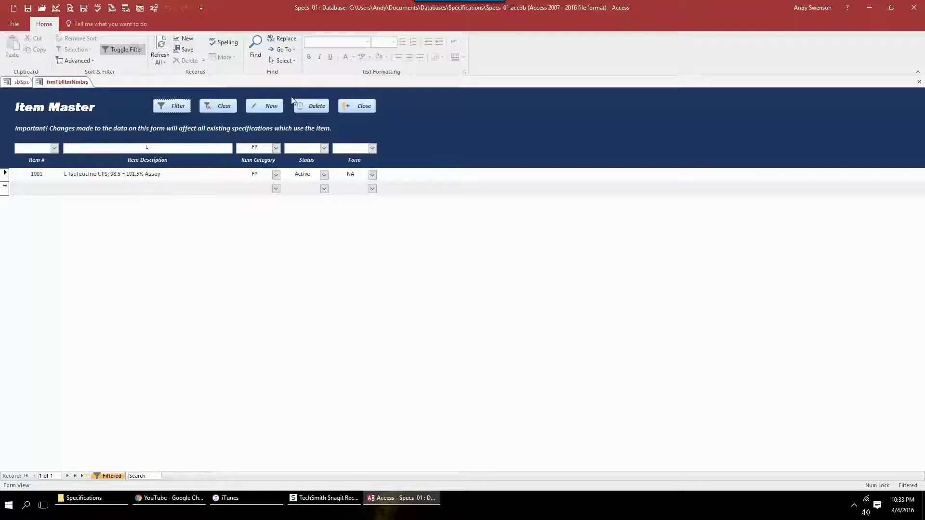
Step: Try to add item 9000 "Unique item" with category CMP, status Active and form "Powder, Bulk" to the Item Master
left_click(255, 107)
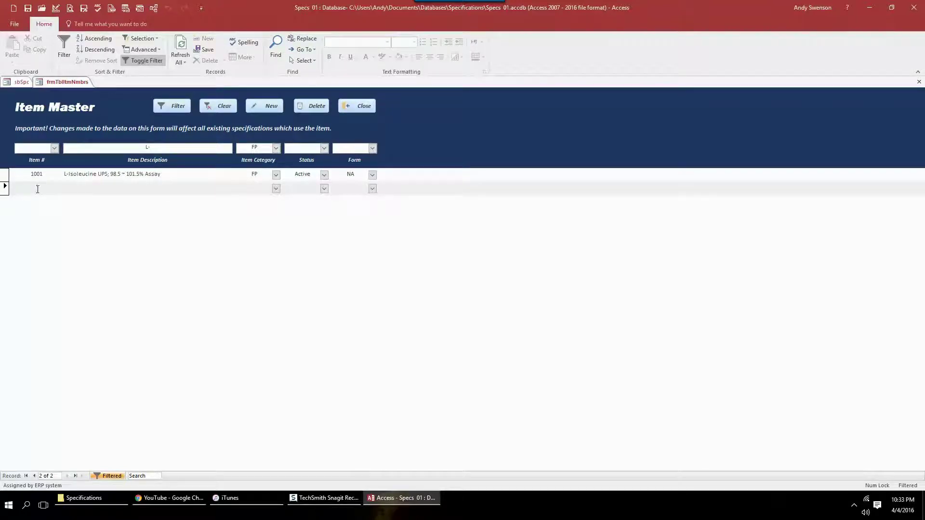
type("9000")
type("que item")
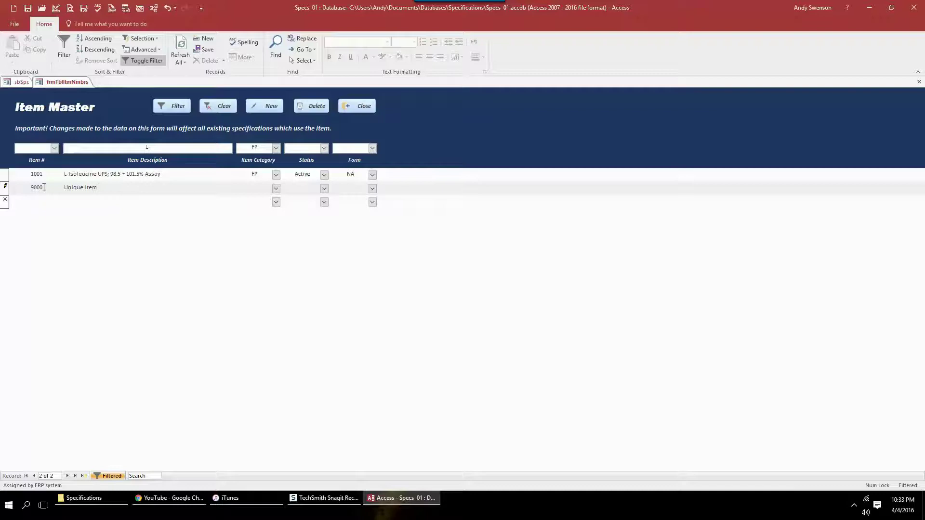
key("Tab")
type("CMP")
key("Tab")
type("A")
key("Tab")
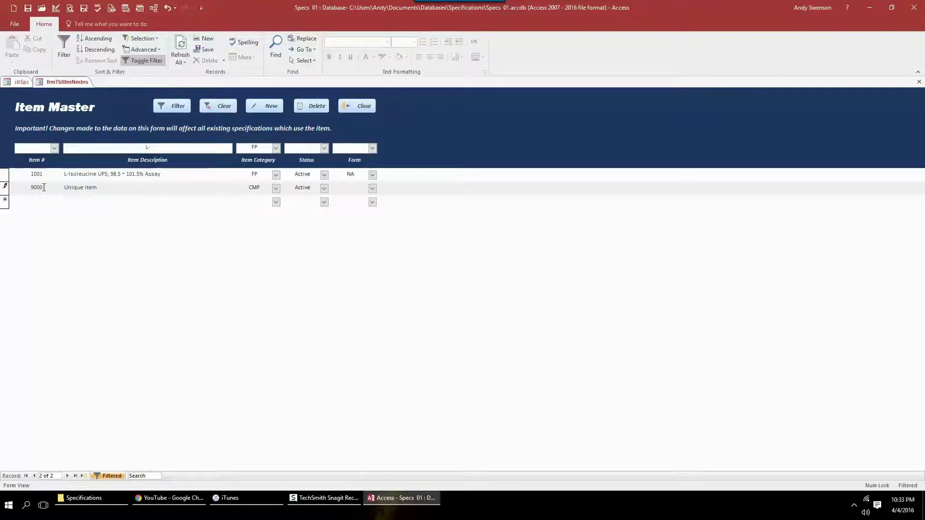
type("Powder")
key("Tab")
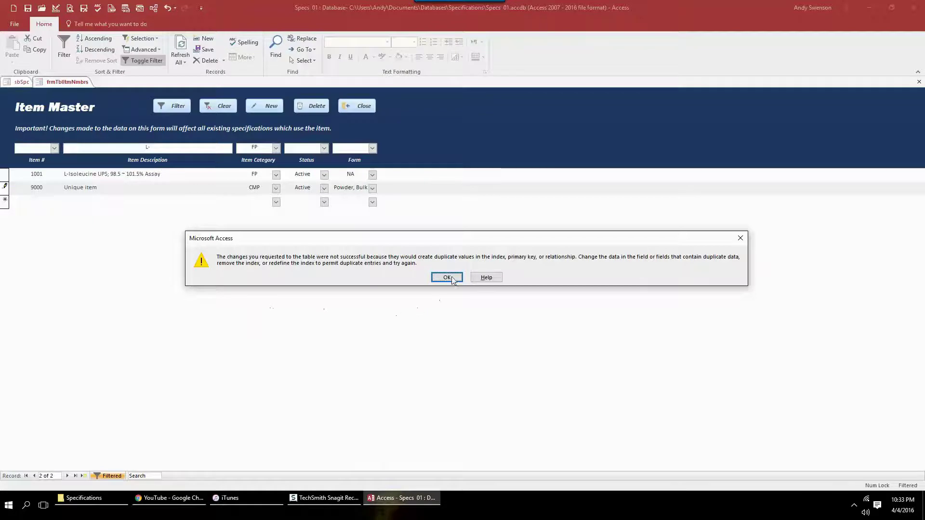
Step: Change the new item's number to 9001, save the record and close the Item Master
left_click(447, 277)
left_click(43, 190)
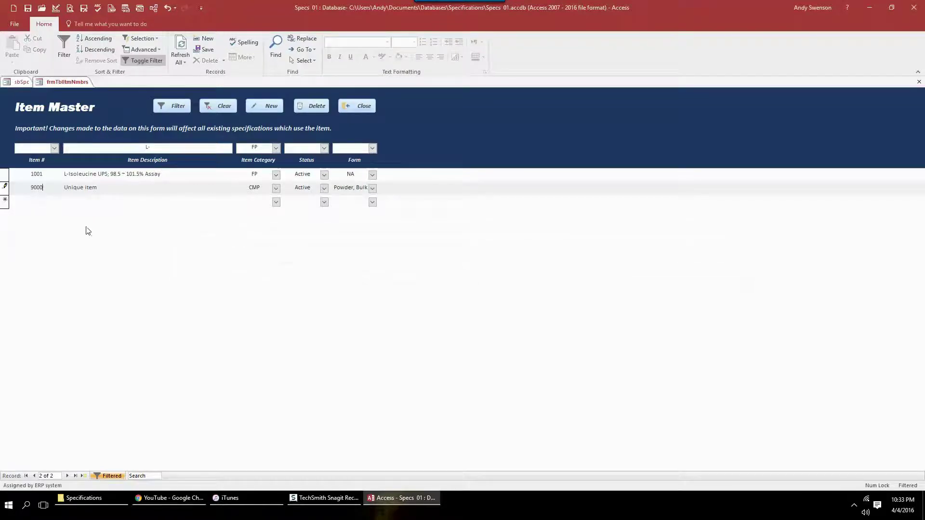
key("BackSpace")
type("1")
key("Tab")
key("Tab")
key("Tab")
key("Tab")
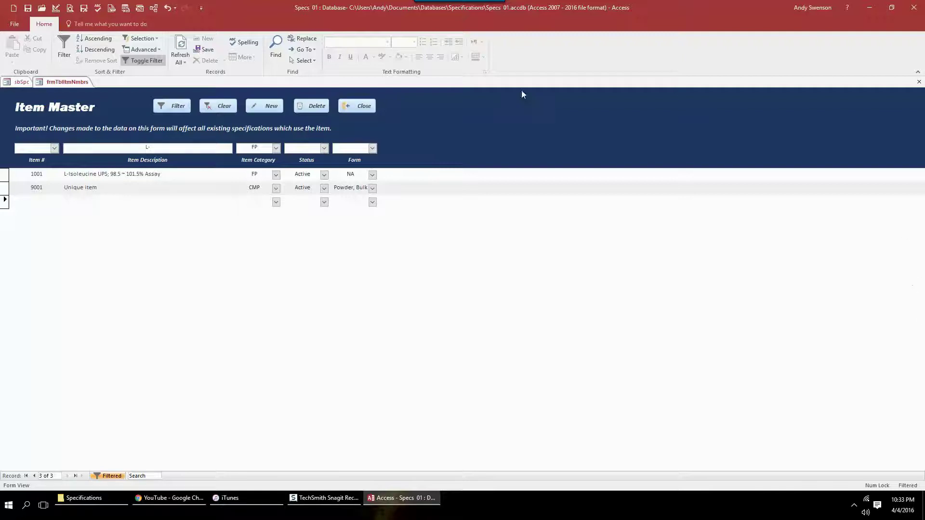
left_click(362, 110)
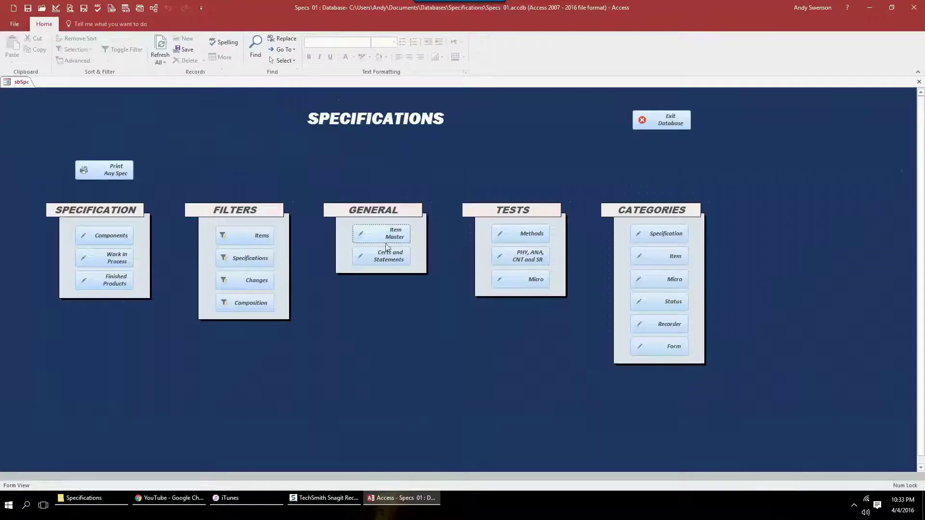
Step: Open Certifications and Statements, filter its categories by "Organic" and close the form
left_click(386, 259)
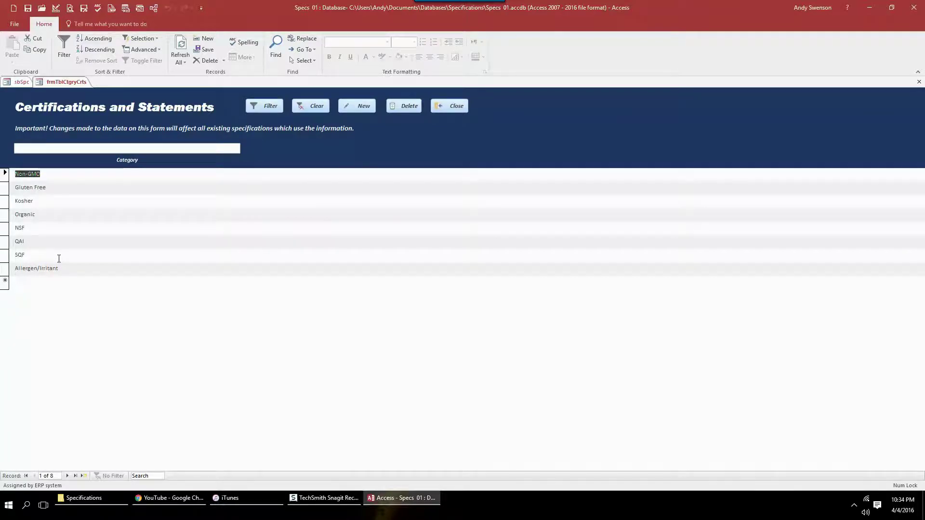
left_click(217, 147)
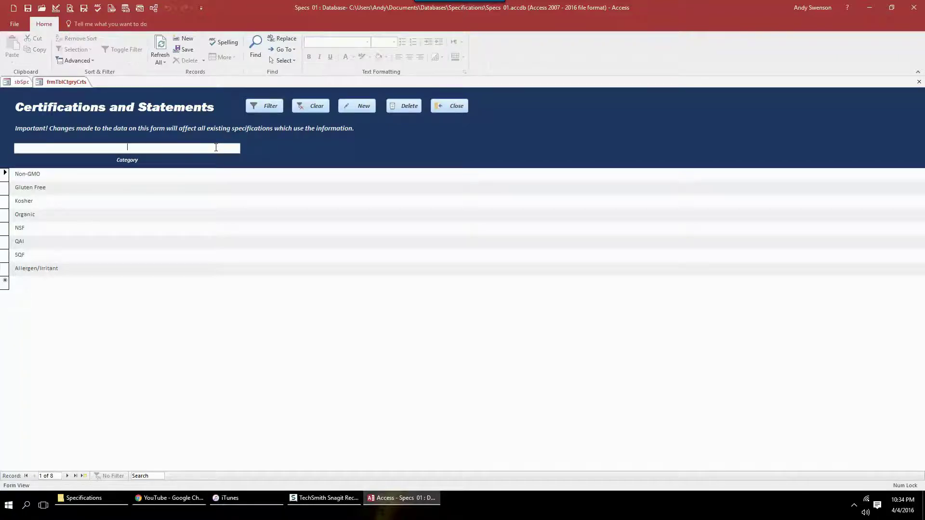
type("Organic")
key("Return")
left_click(48, 175)
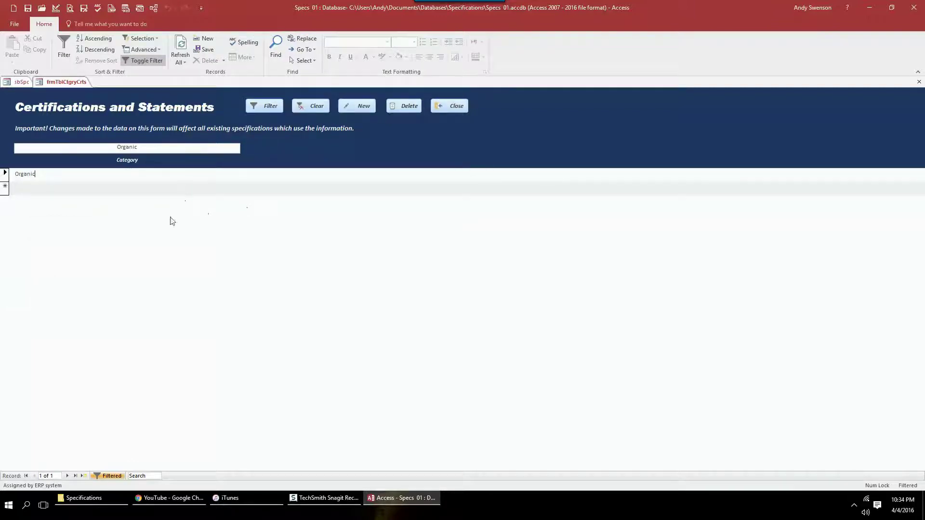
left_click(449, 105)
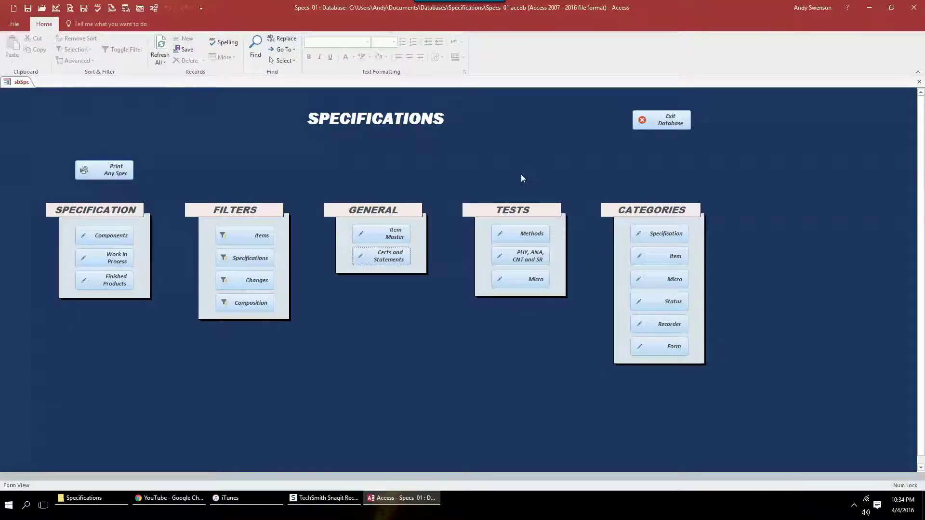
Step: Add a test method named "New Method" to the Methods list and close the form
left_click(529, 235)
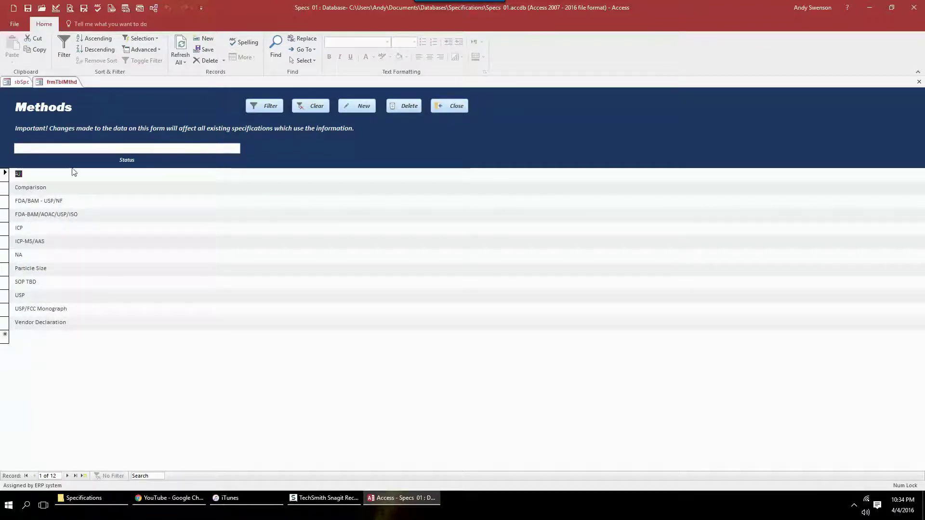
left_click(22, 334)
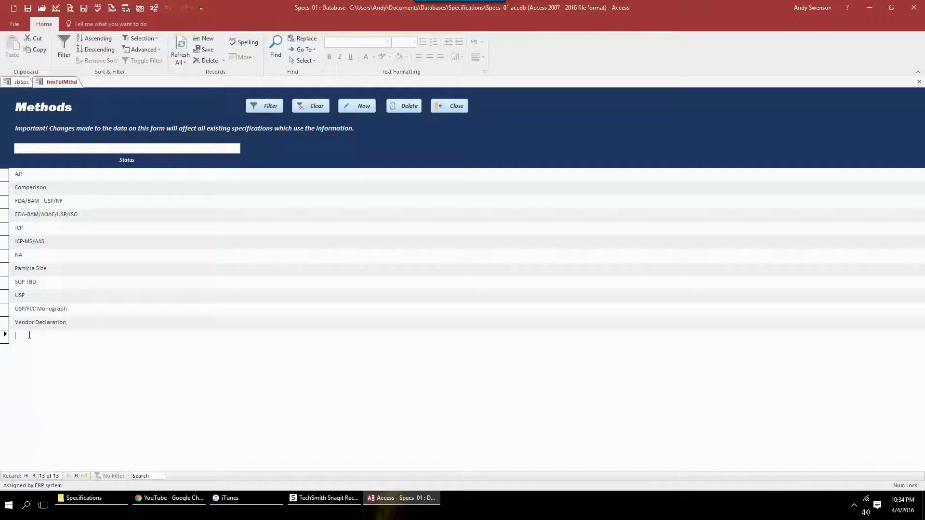
type("New Method")
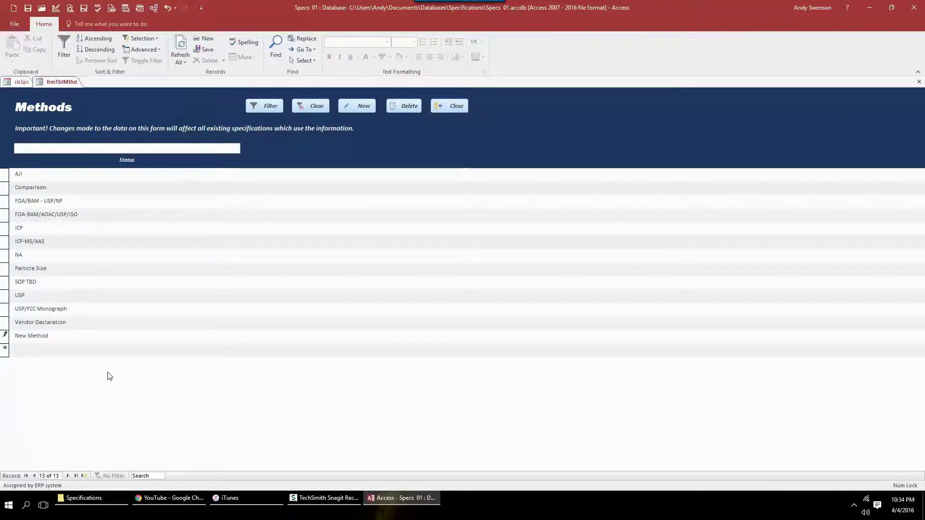
key("Return")
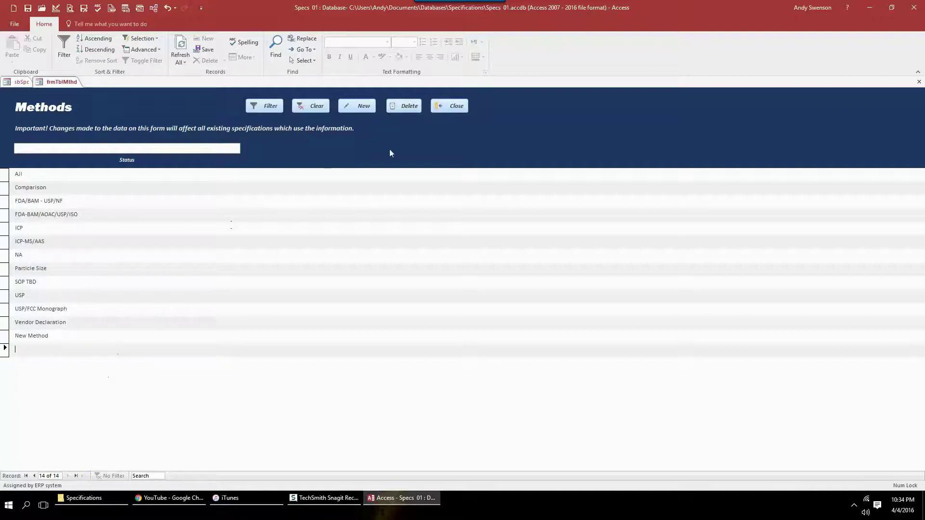
left_click(447, 107)
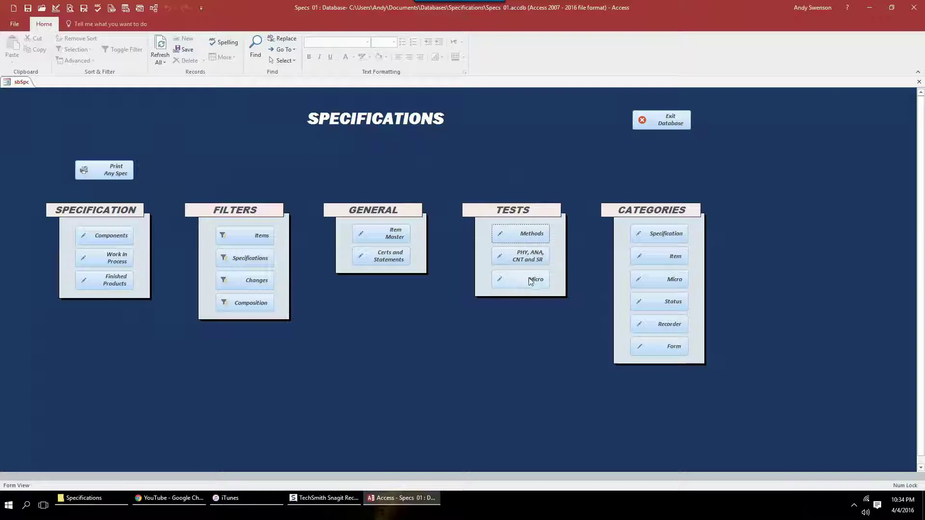
Step: Open the specific tests form for PHY, ANA, CNT and SR and review its categories, descriptions and methods
left_click(528, 261)
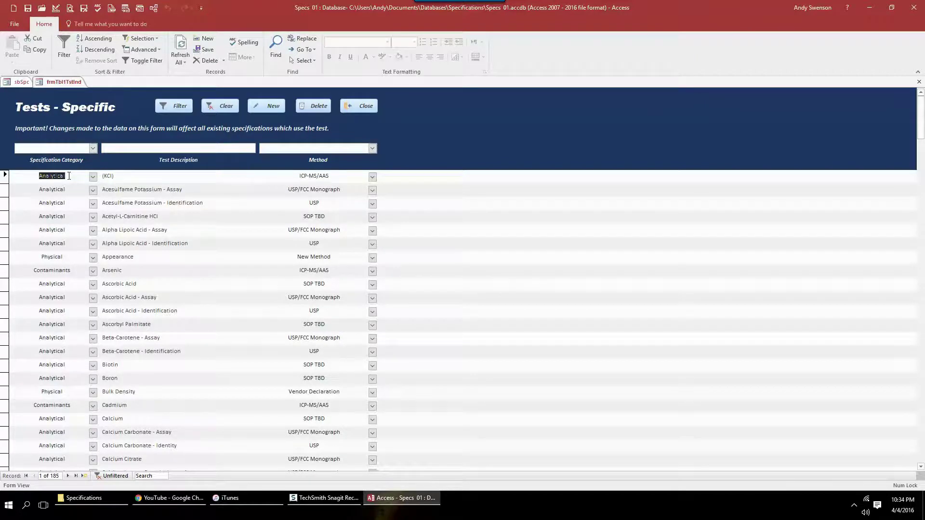
left_click(178, 179)
left_click(328, 176)
scroll(213, 206, "down", 10)
scroll(212, 205, "up", 10)
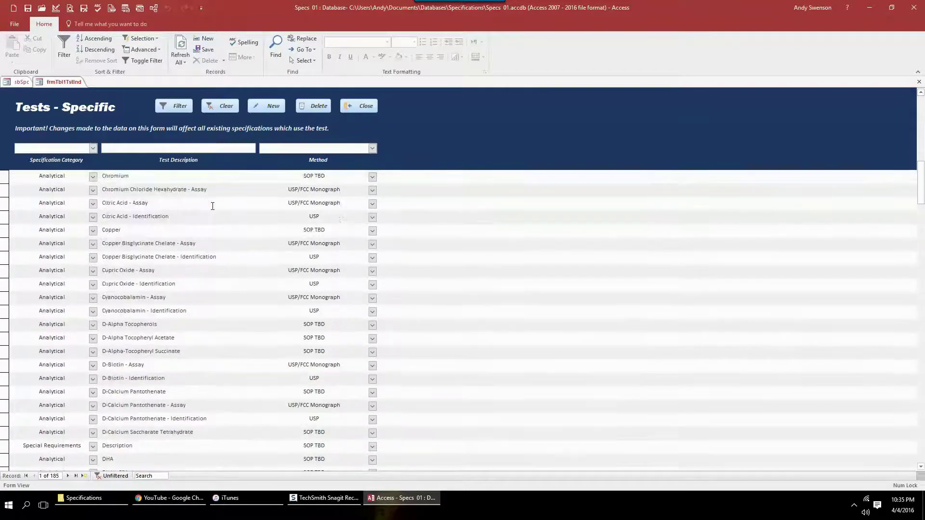
Step: Add a specific test with category Physical, description "New Test" and method "New Method"
left_click(267, 105)
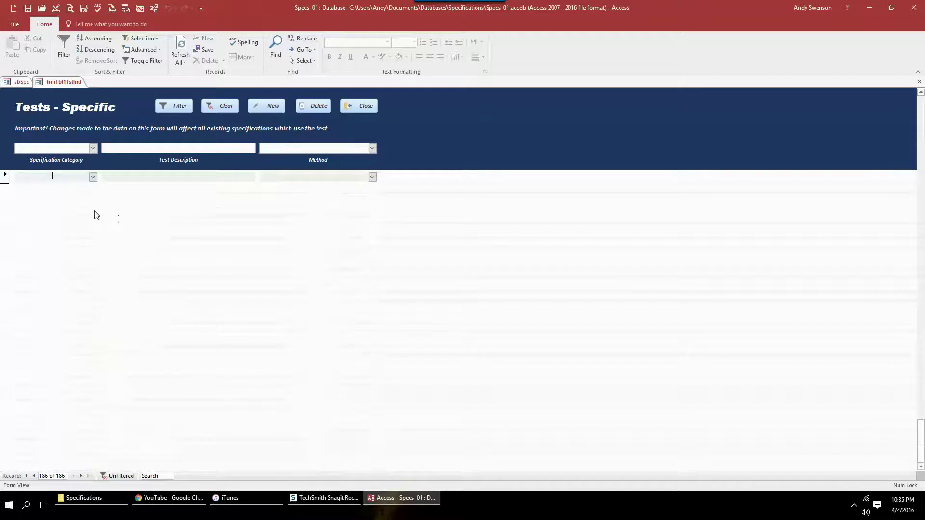
type("Physical")
key("Tab")
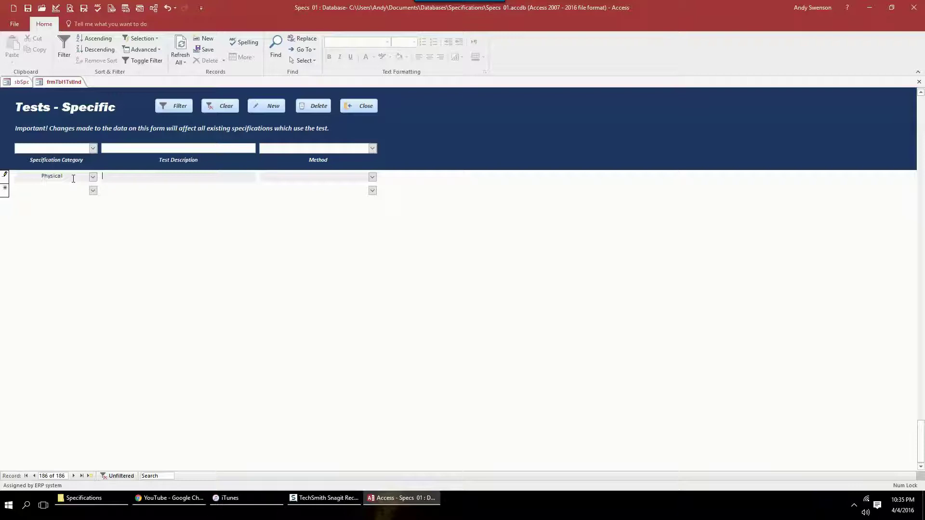
type("New Test")
key("Tab")
left_click(372, 179)
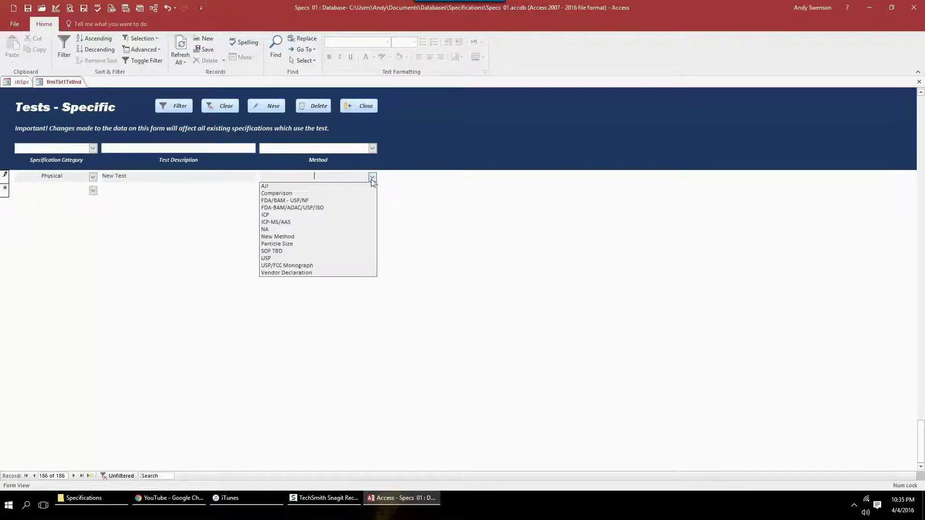
left_click(285, 236)
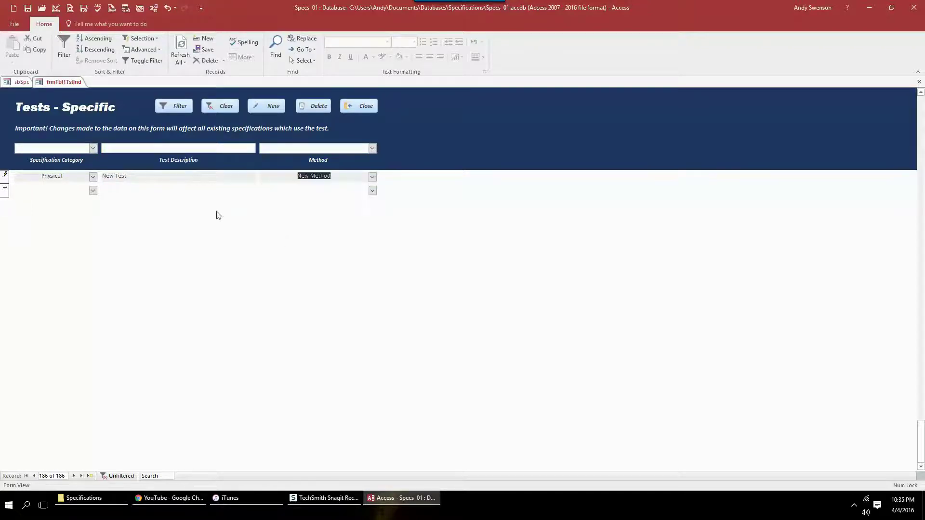
key("Tab")
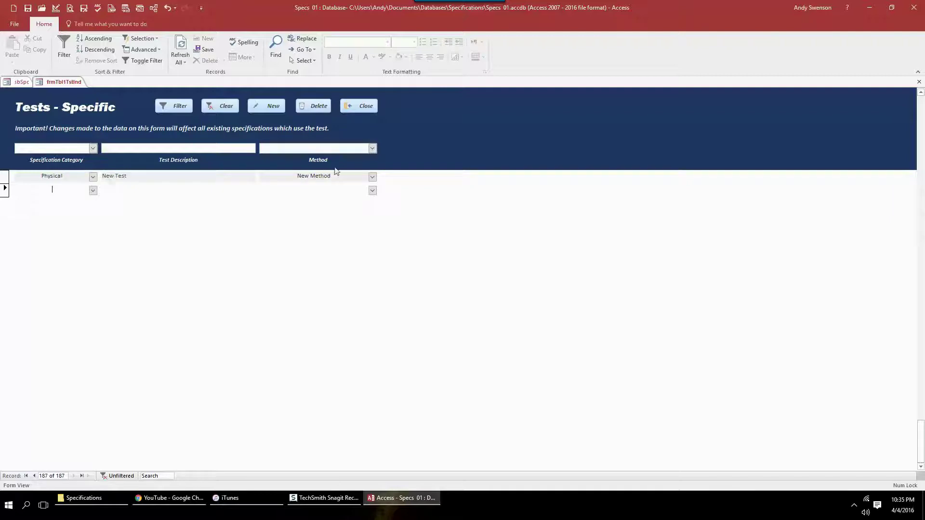
Step: Change the method of the Vitamin B3 - Niacinamide test to New Method and close the specific tests form
scroll(322, 189, "up", 7)
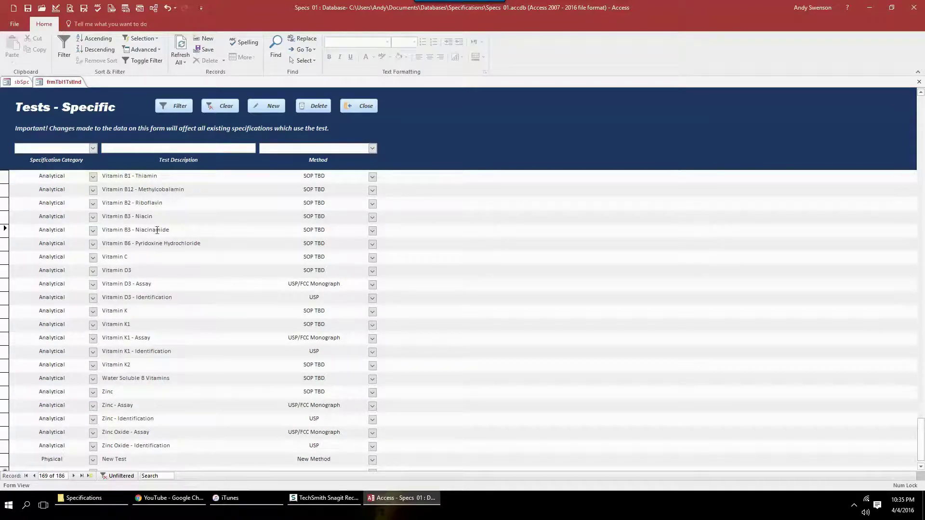
left_click(372, 231)
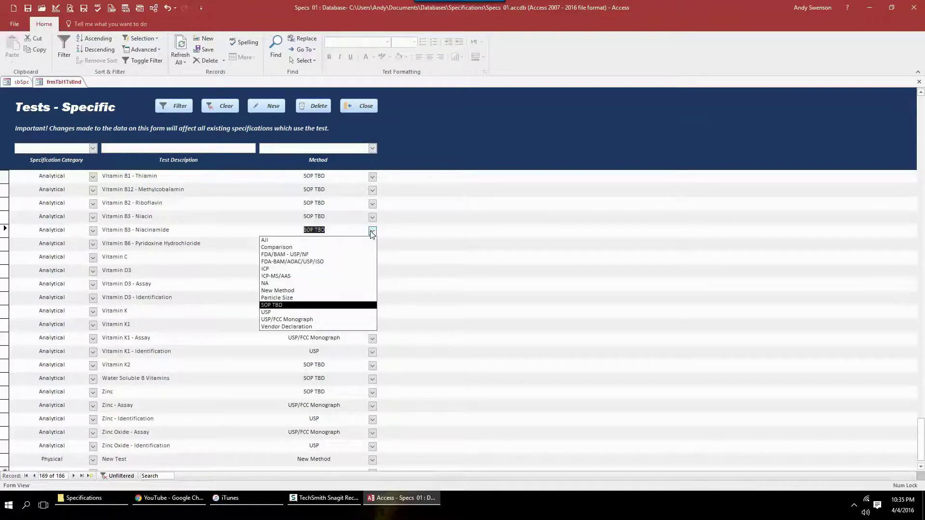
left_click(278, 290)
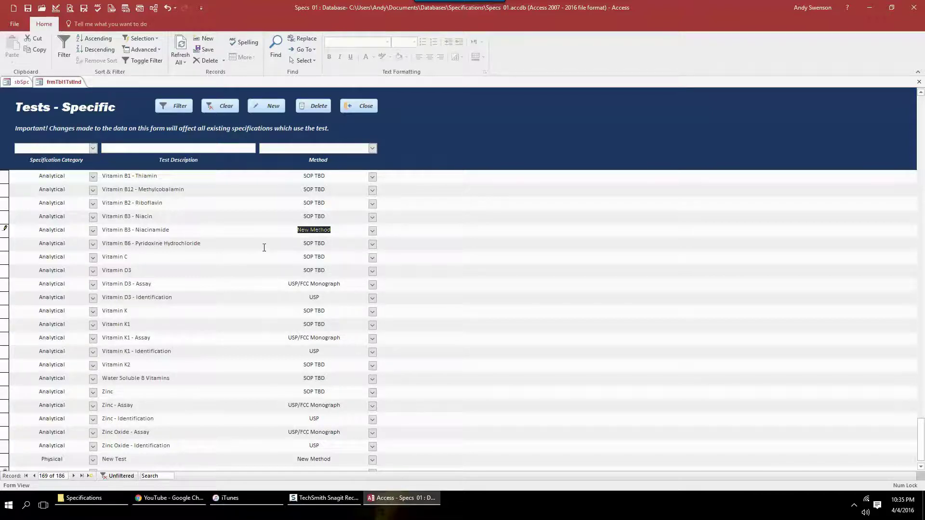
key("Tab")
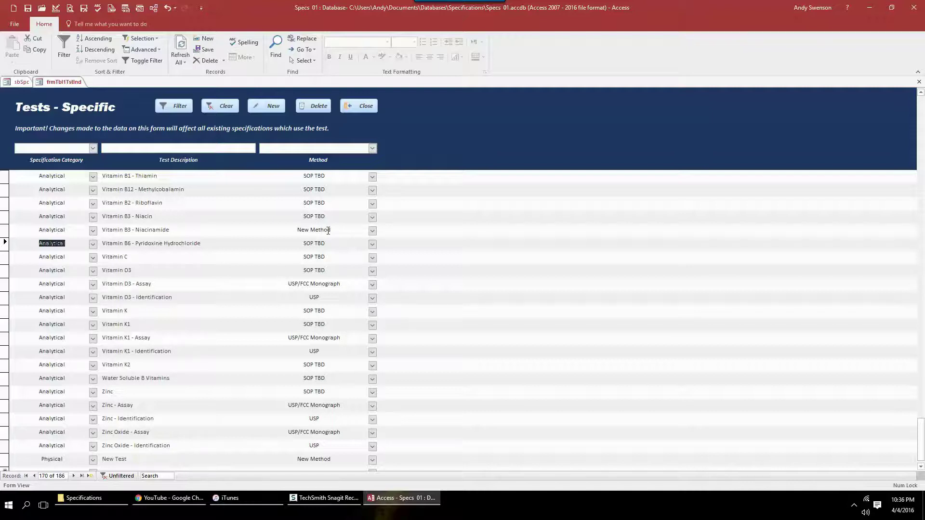
left_click(357, 111)
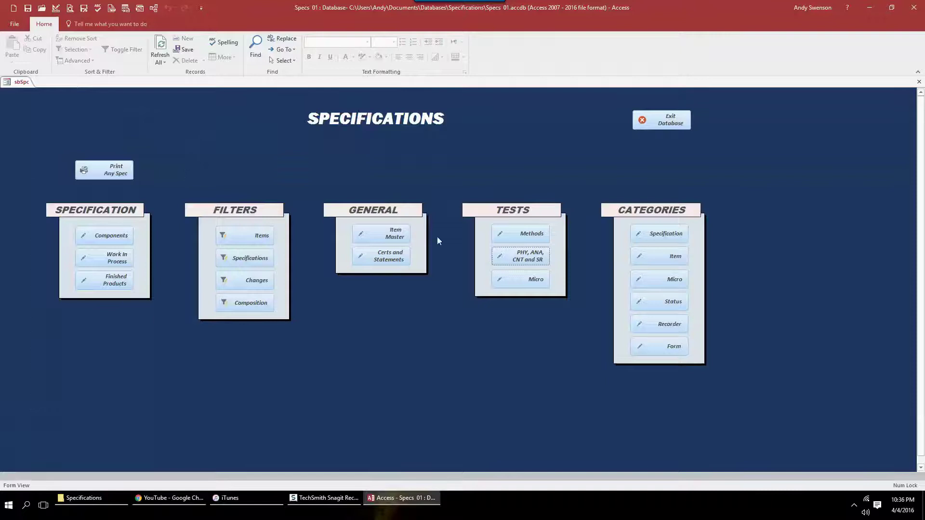
Step: Open the Micro tests form, review the micro category options of the first record and close the form
left_click(533, 281)
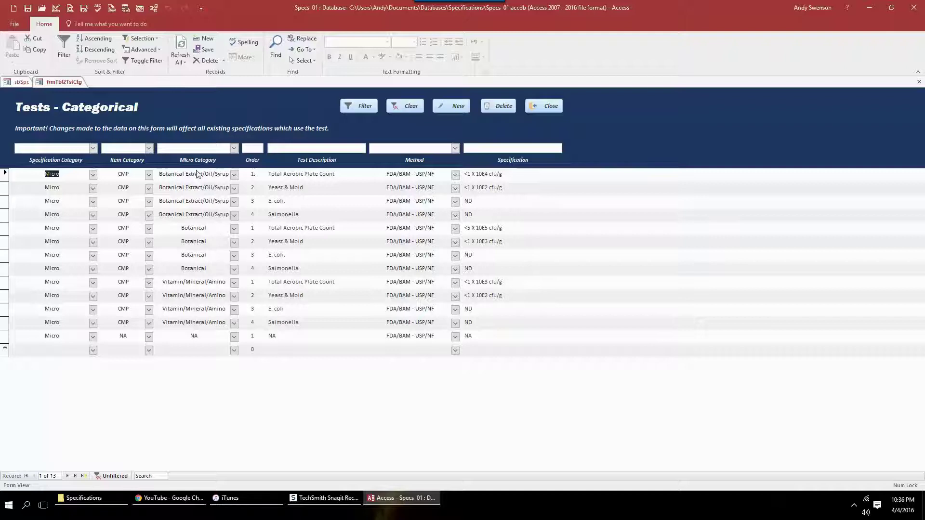
left_click(236, 176)
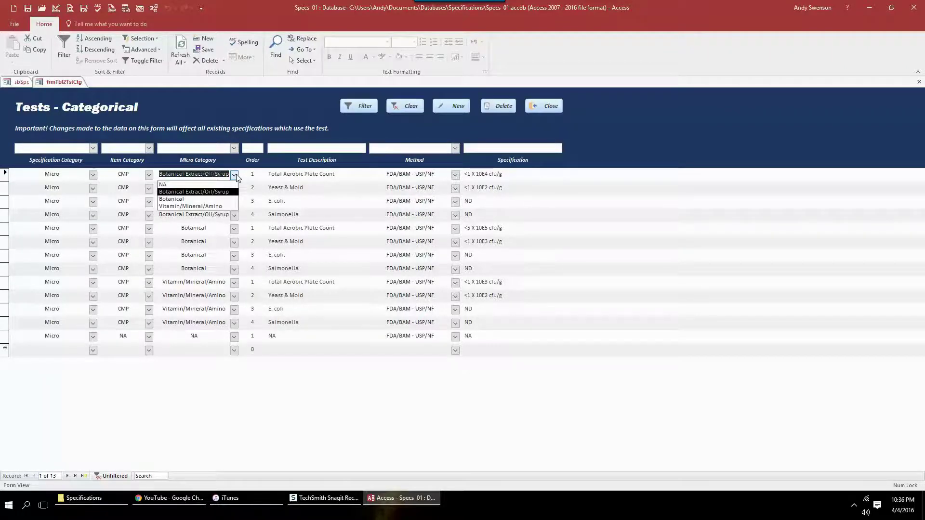
left_click(235, 176)
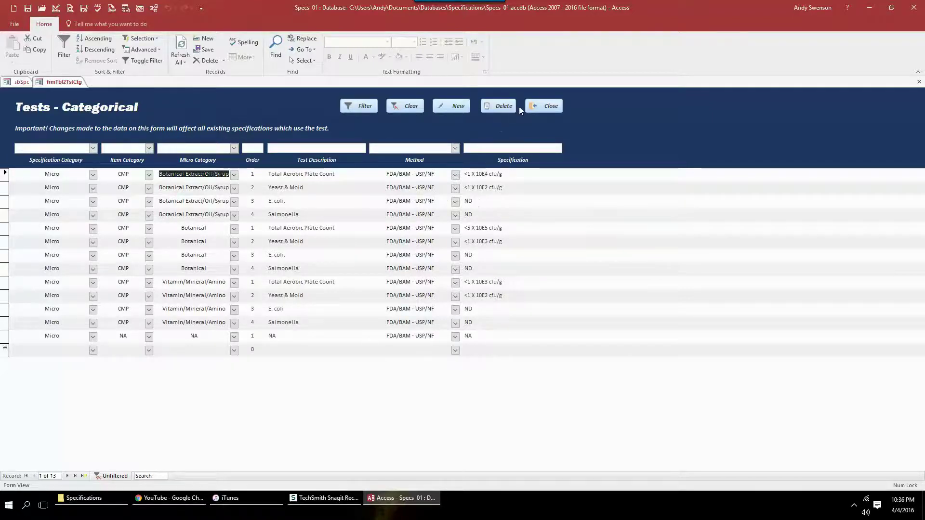
left_click(538, 109)
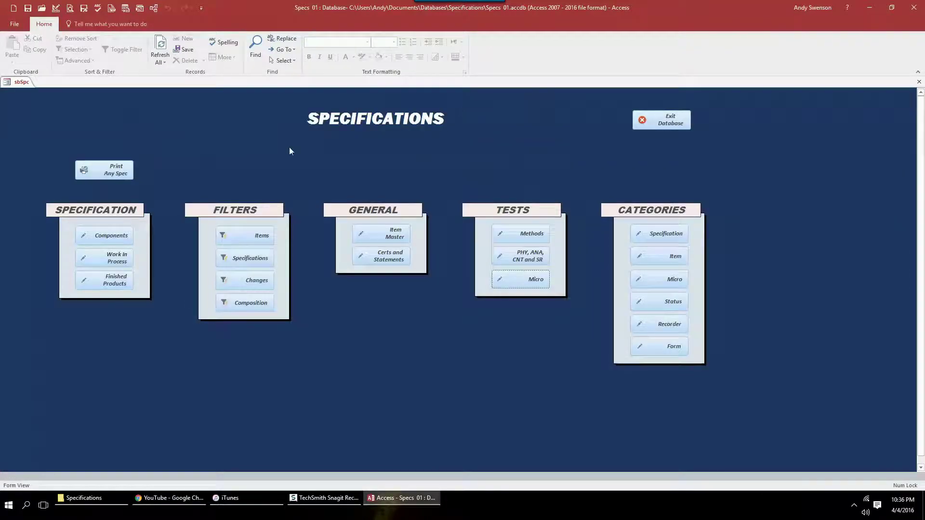
Step: Open the Component Specifications and browse forward through several records and back to version 1 of item 1000
left_click(105, 236)
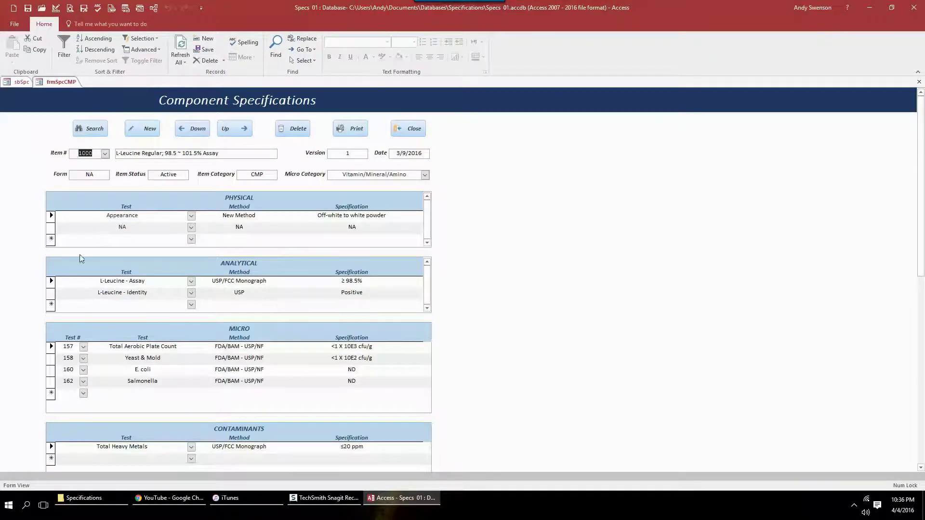
left_click(233, 130)
left_click(233, 130)
left_click(234, 131)
left_click(235, 132)
left_click(236, 135)
left_click(234, 131)
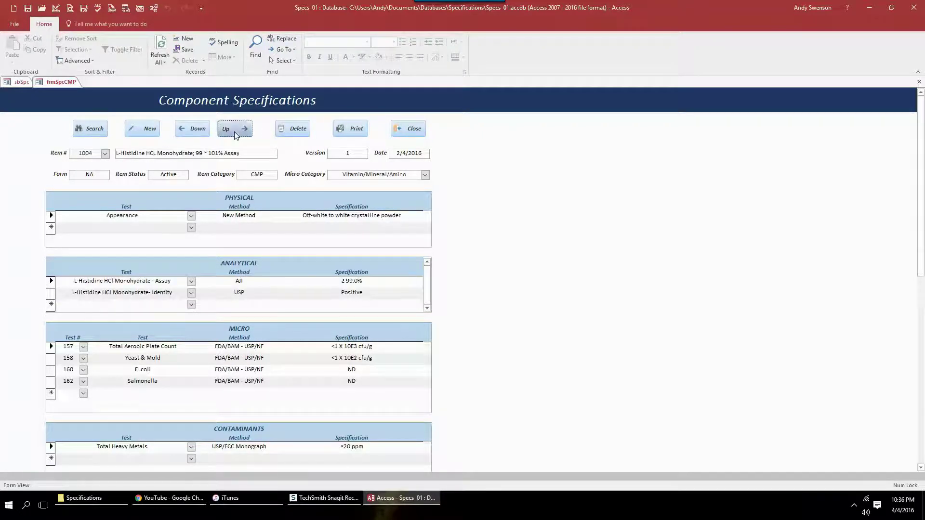
left_click(203, 136)
left_click(202, 135)
left_click(203, 134)
left_click(202, 135)
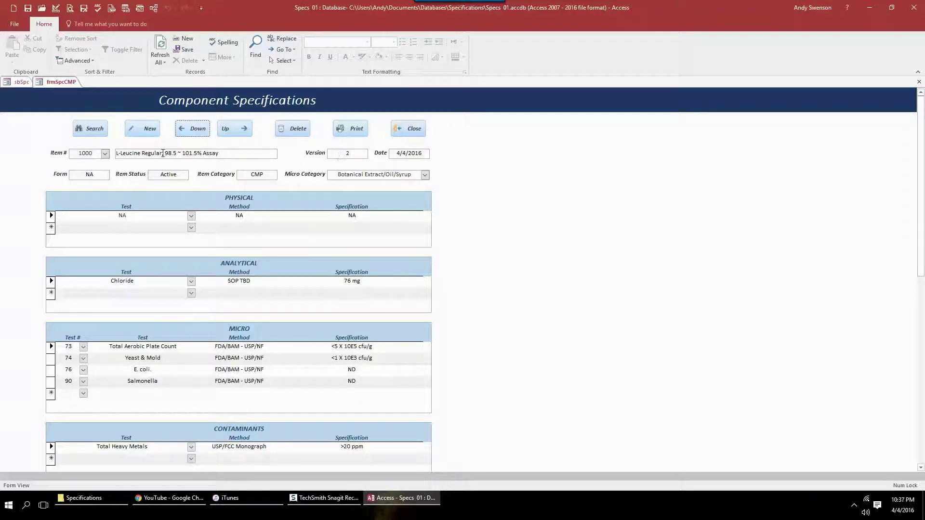
left_click(197, 129)
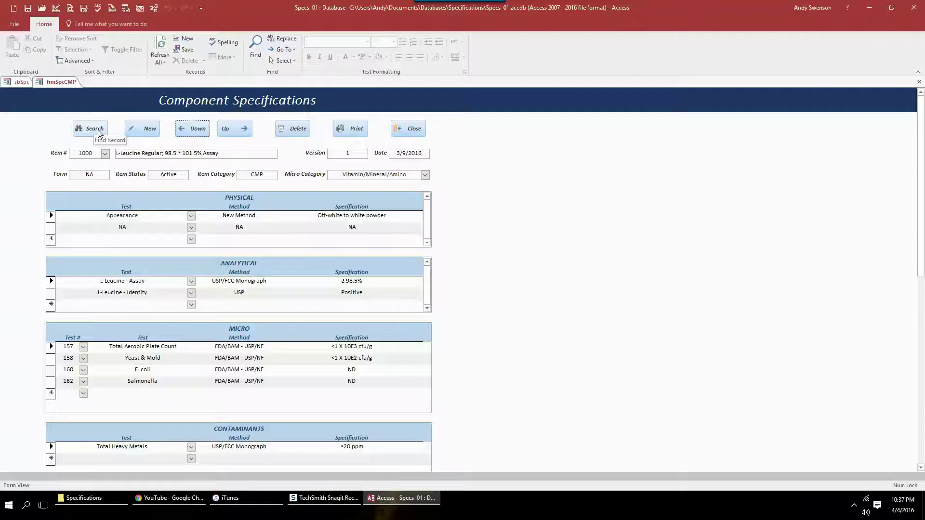
Step: Start a new component specification with item 9000 and change its item to 9001, Unique Item
left_click(153, 130)
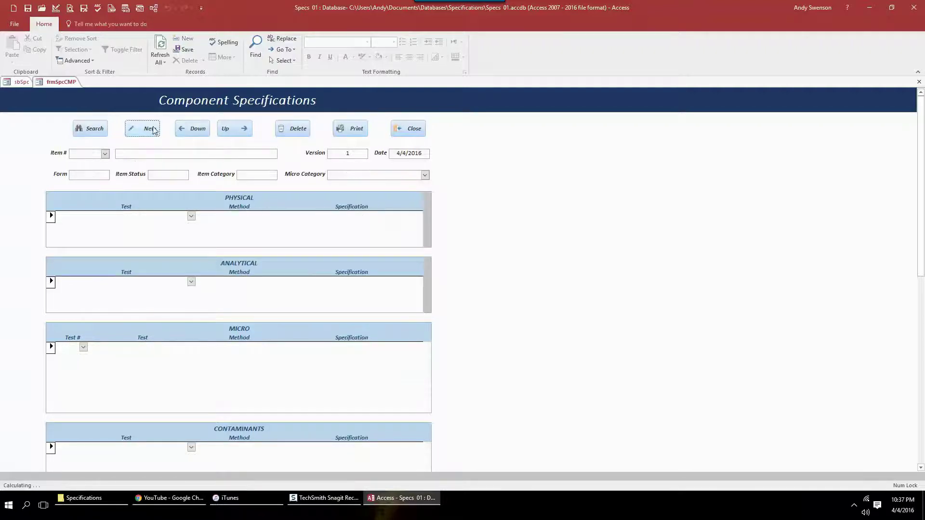
left_click(97, 154)
type("9000")
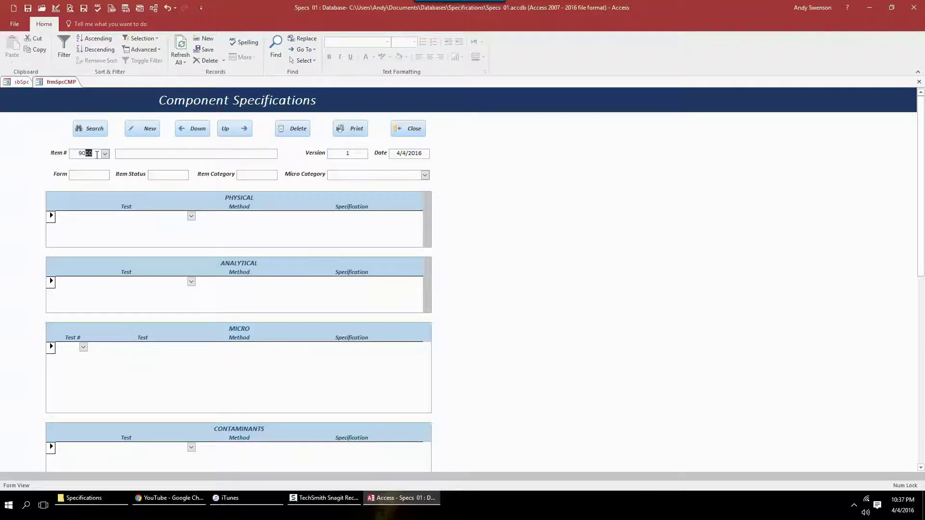
key("Tab")
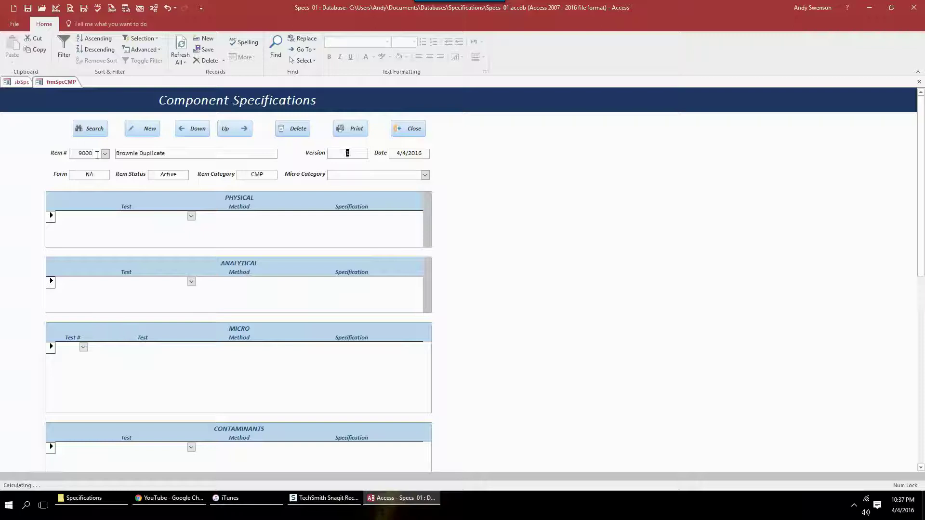
left_click(104, 153)
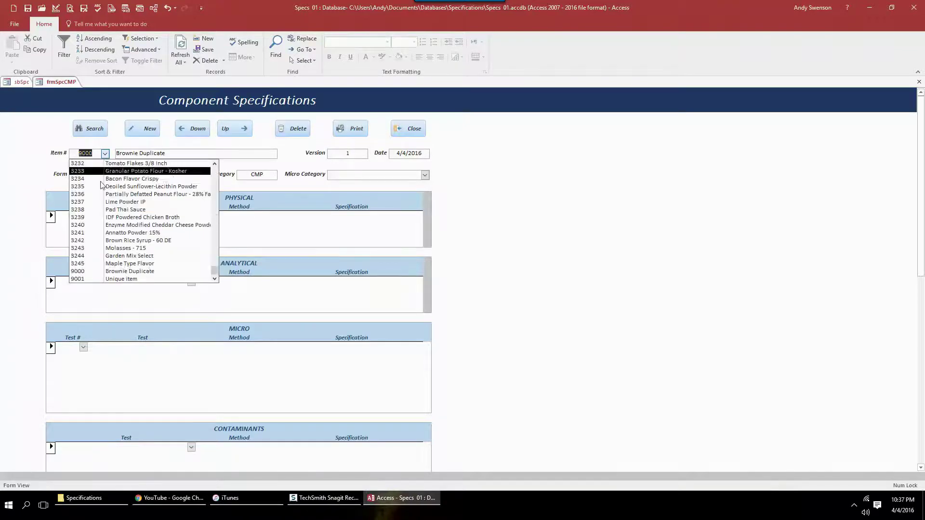
left_click(91, 279)
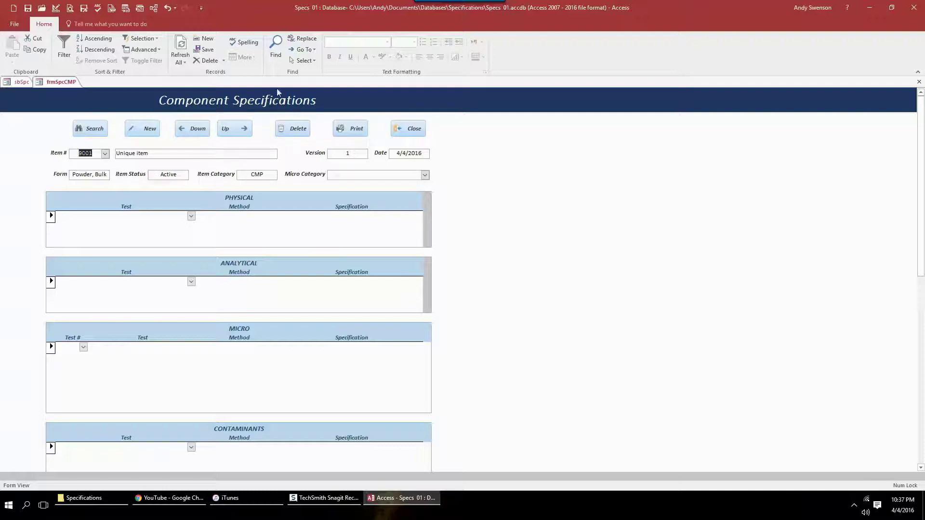
Step: Look through the available item numbers for the component specification and leave the selected item as it is
left_click(105, 154)
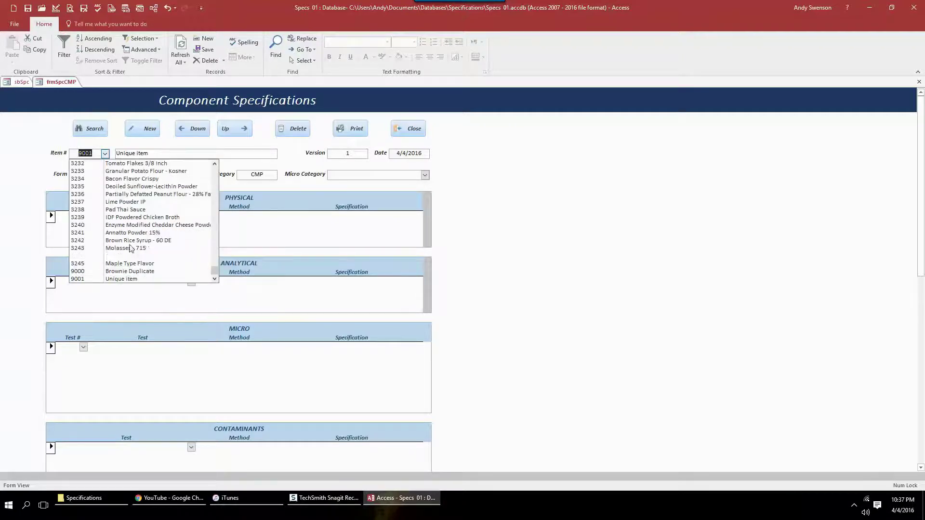
scroll(146, 175, "up", 5)
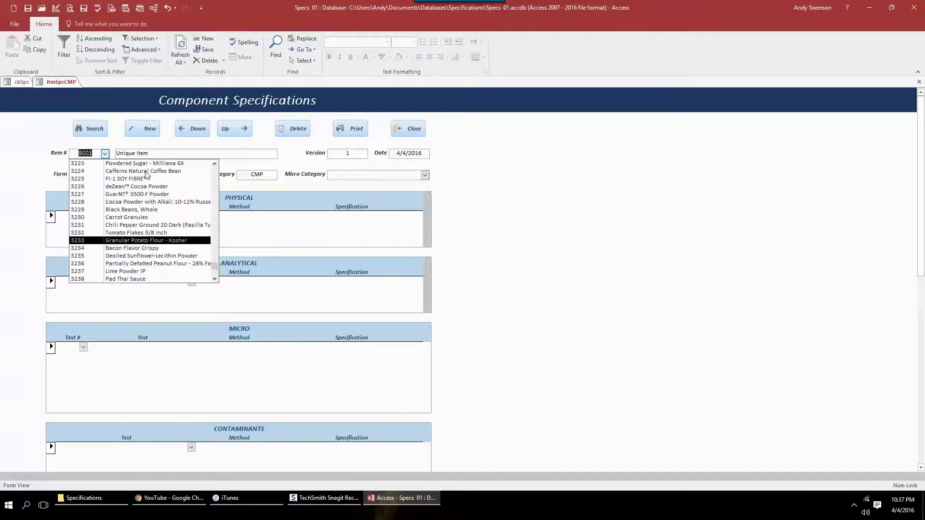
scroll(145, 175, "up", 5)
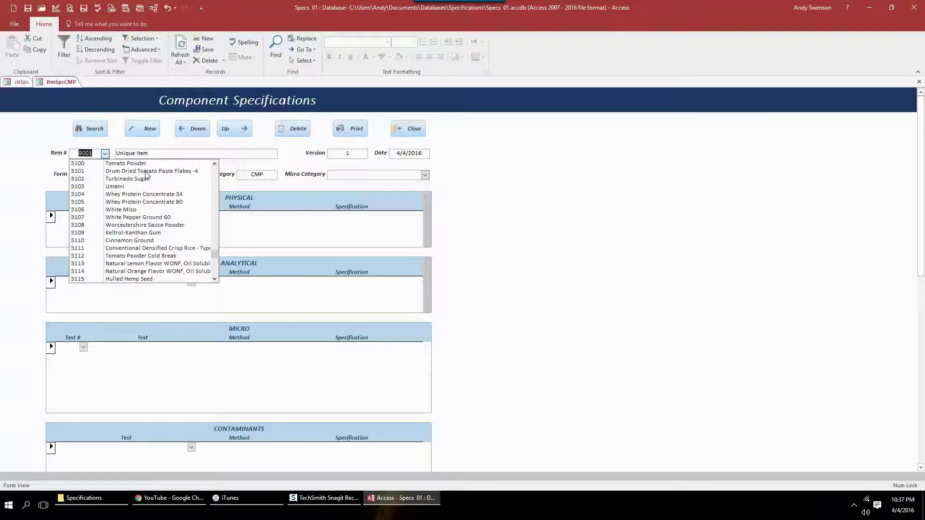
left_click(148, 153)
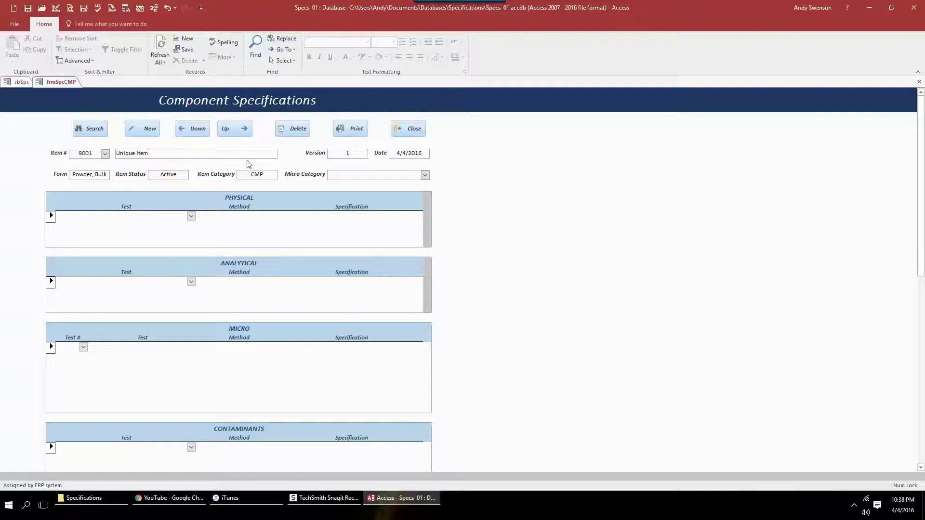
Step: Check the version field, set the specification date to 3/30/2016 and reset it to today's date, 4/4/2016
left_click(339, 154)
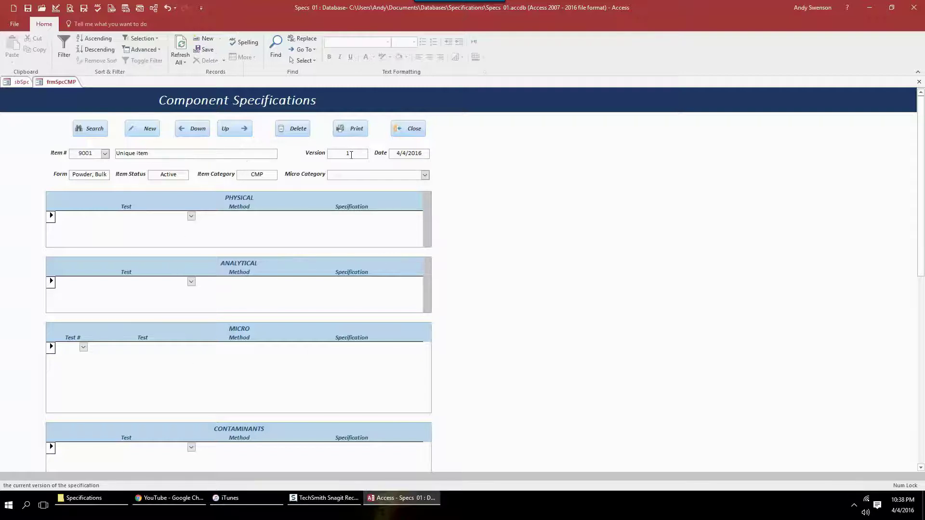
left_click(347, 153)
left_click(395, 153)
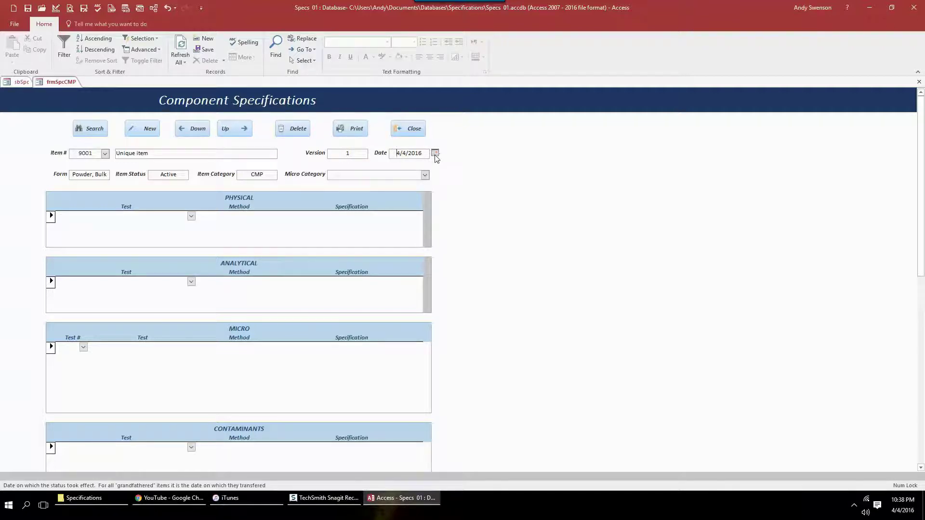
left_click(434, 154)
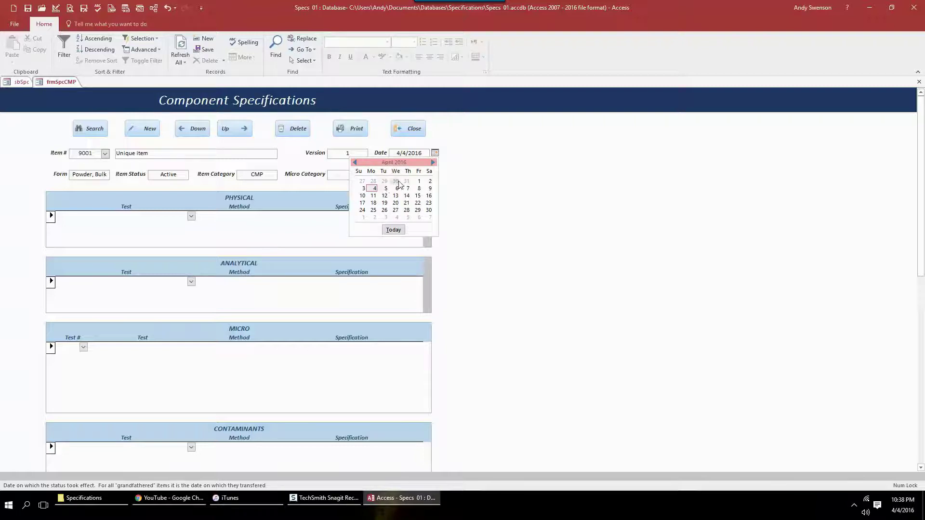
left_click(395, 182)
left_click(433, 155)
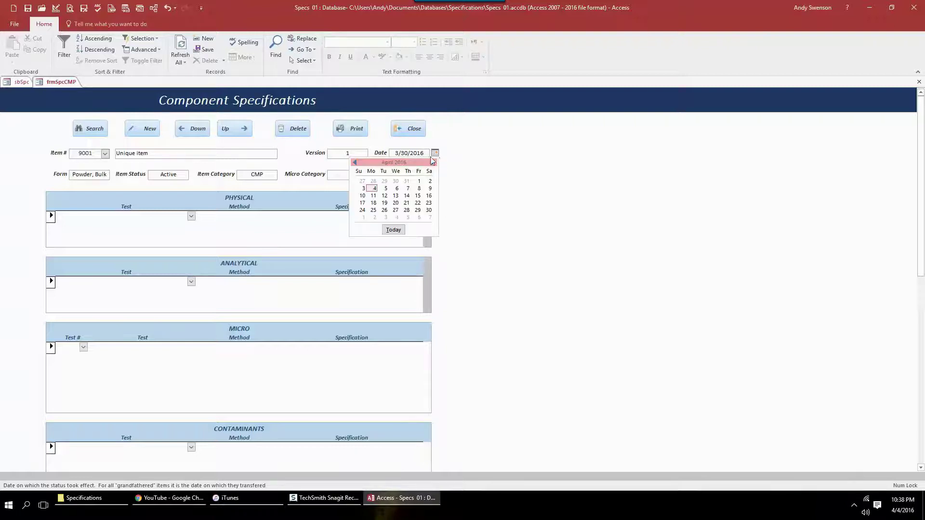
left_click(393, 230)
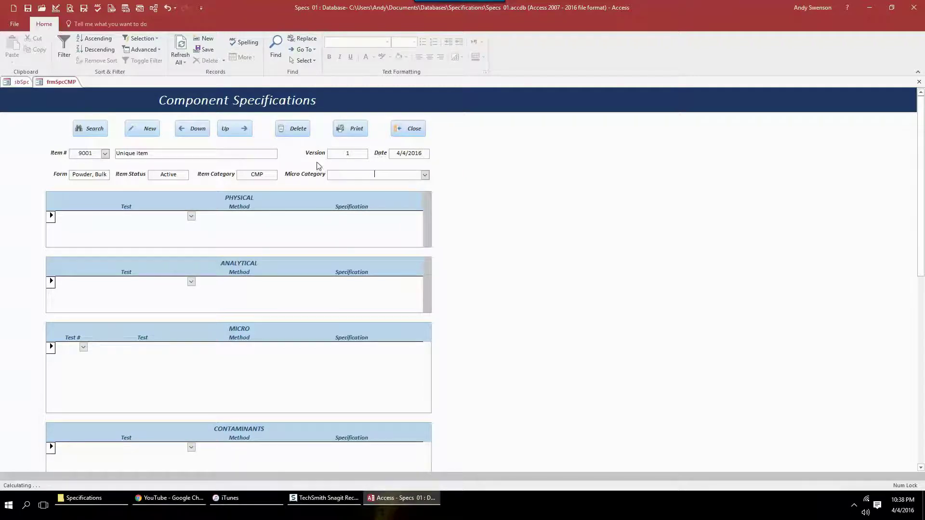
Step: Check the item's form field, view the Item Master, close it and return to the component specification
left_click(88, 173)
left_click(21, 83)
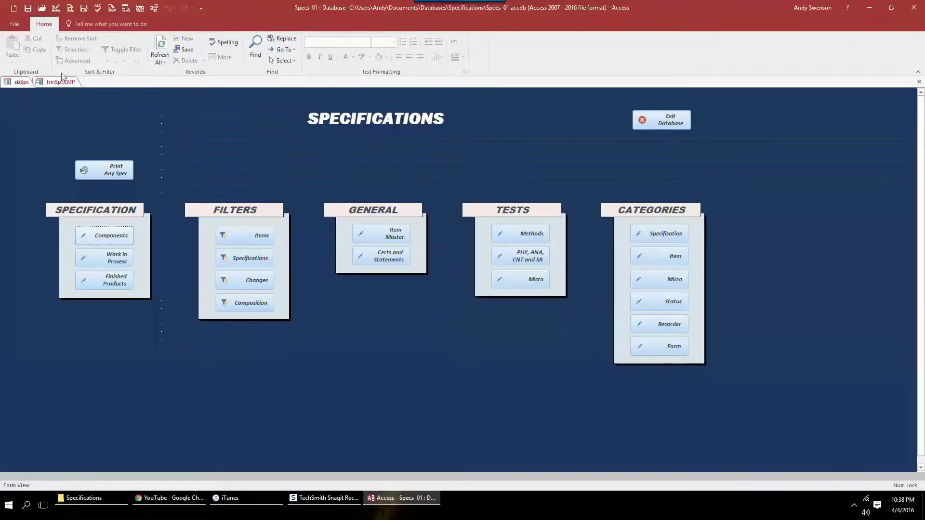
left_click(393, 234)
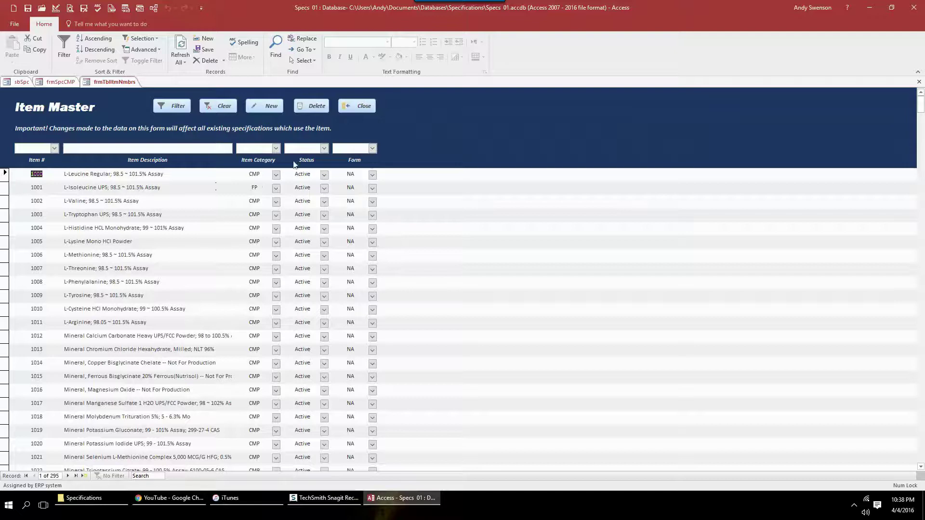
left_click(358, 106)
left_click(71, 85)
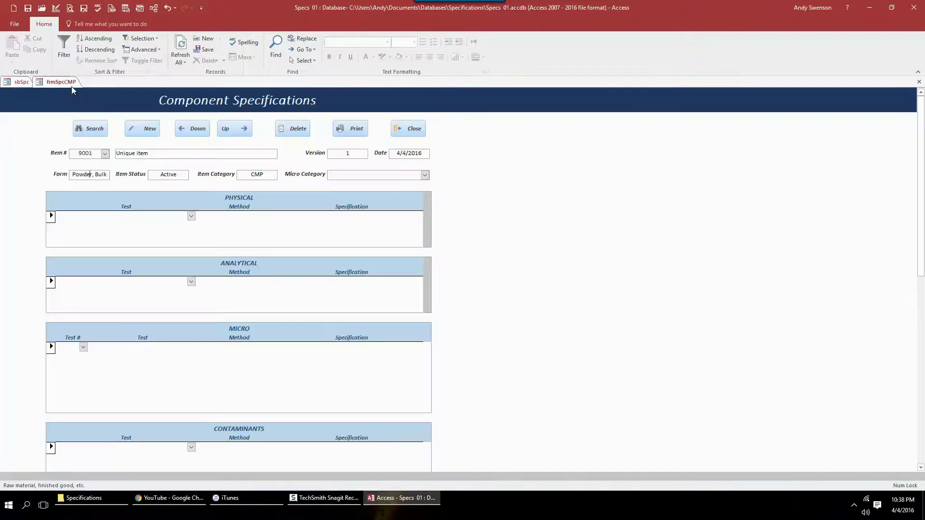
Step: Set the micro category of the item 9001 specification to Botanical Extract/Oil/Syrup
left_click(423, 175)
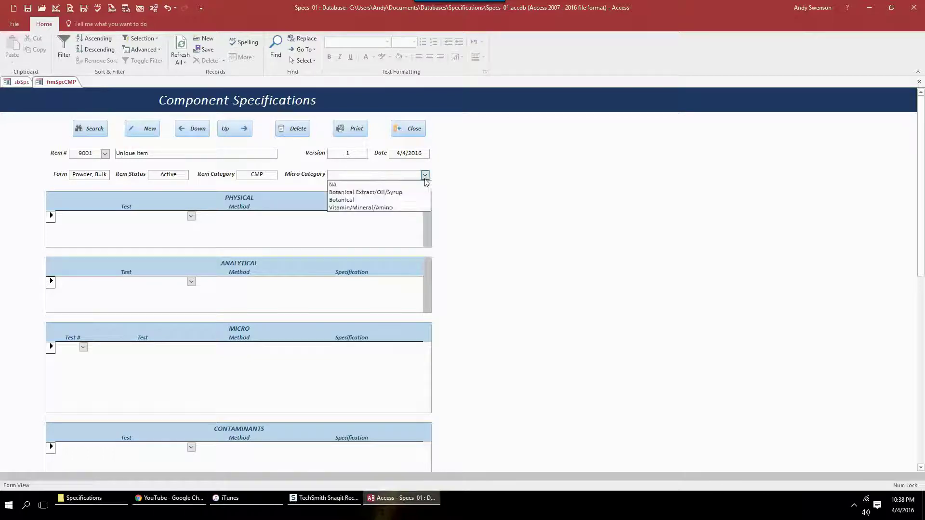
left_click(392, 191)
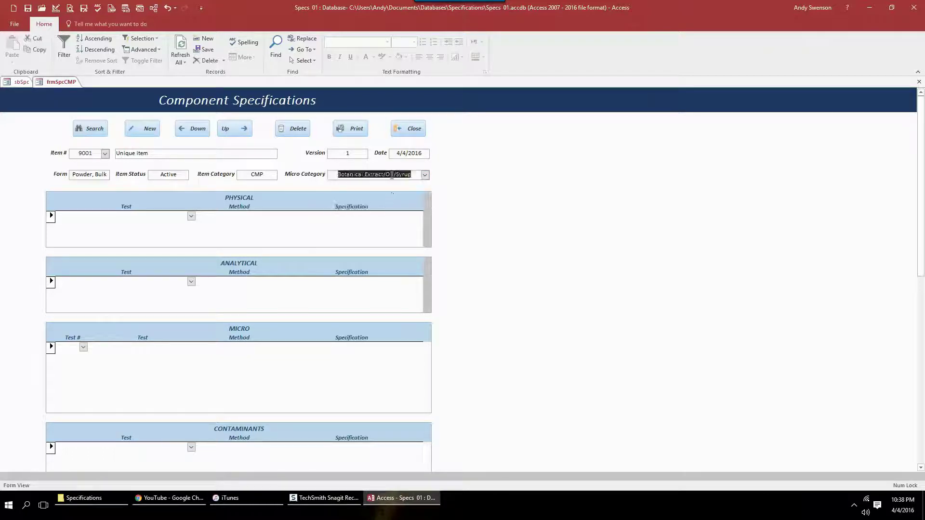
left_click(262, 175)
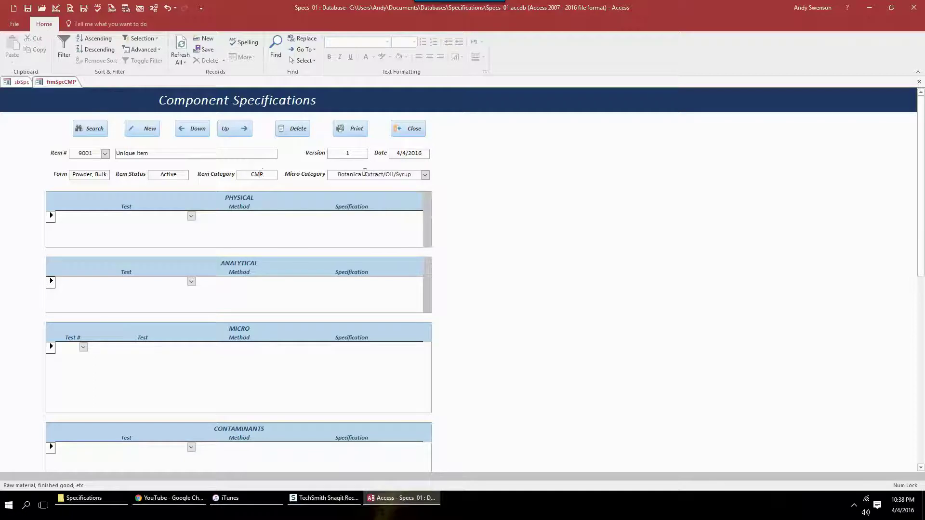
left_click(385, 175)
Step: Add New Test to the physical tests of item 9001 with the specification 598 mg
left_click(191, 216)
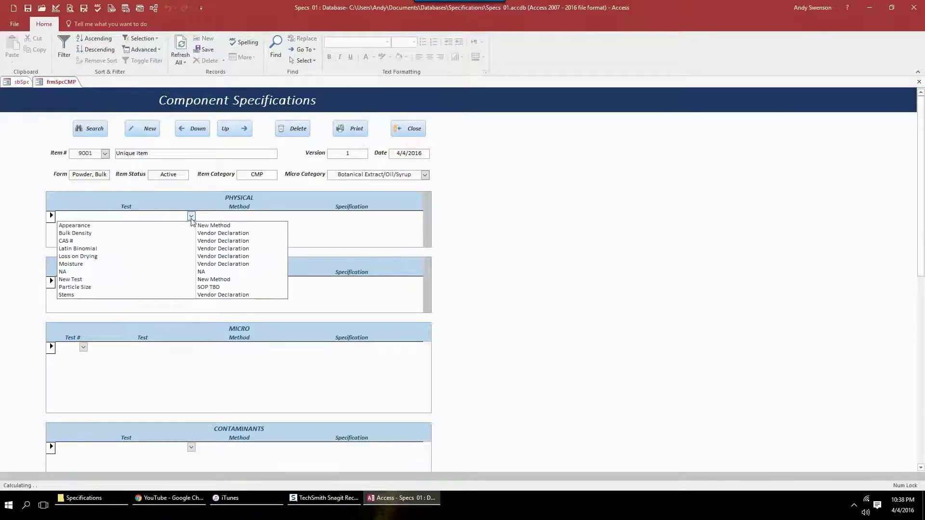
left_click(80, 282)
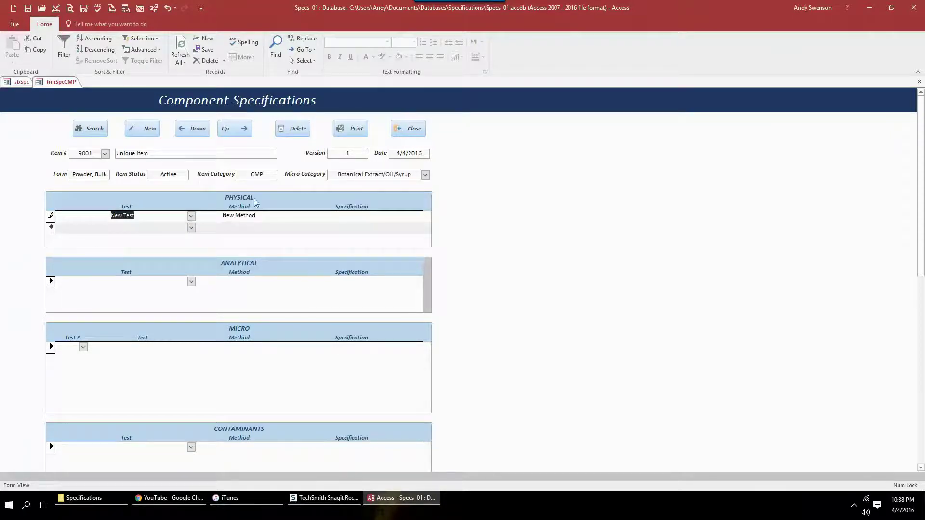
left_click(349, 218)
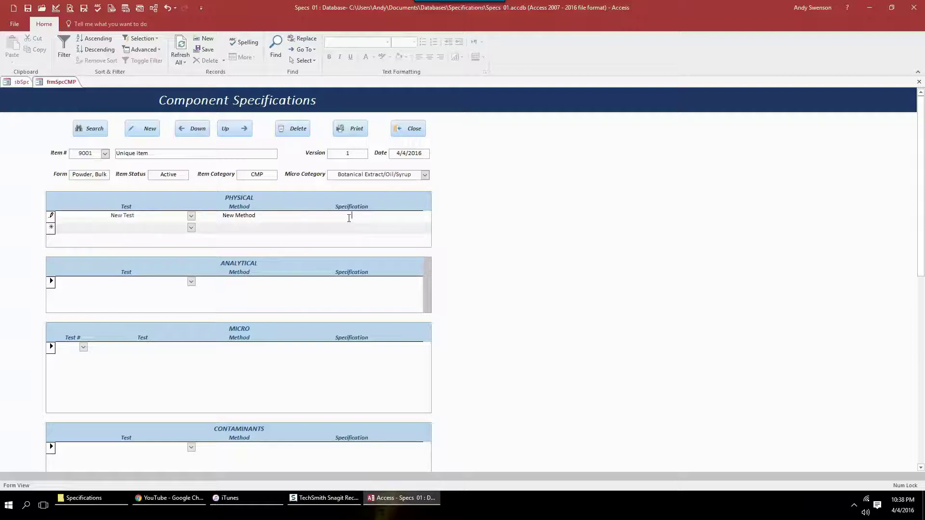
type("598 mg")
Step: Add Bulk Density as the second physical test with the specification 1.00 g/ml
left_click(191, 227)
left_click(129, 248)
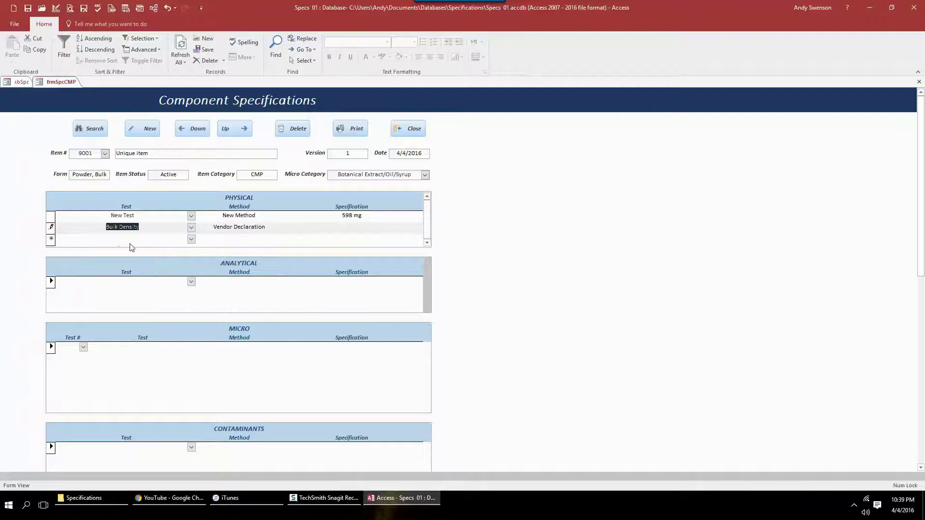
left_click(351, 228)
type("1.00")
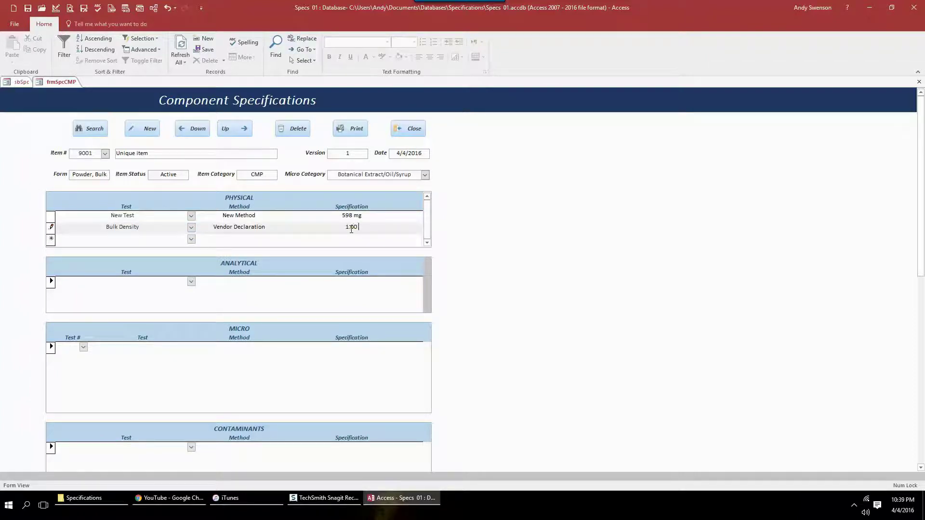
type(" g/ml")
key("Tab")
Step: Add Ascorbic Acid with method SOP TBD to the analytical tests, with the specification 50 mg
left_click(155, 285)
left_click(192, 282)
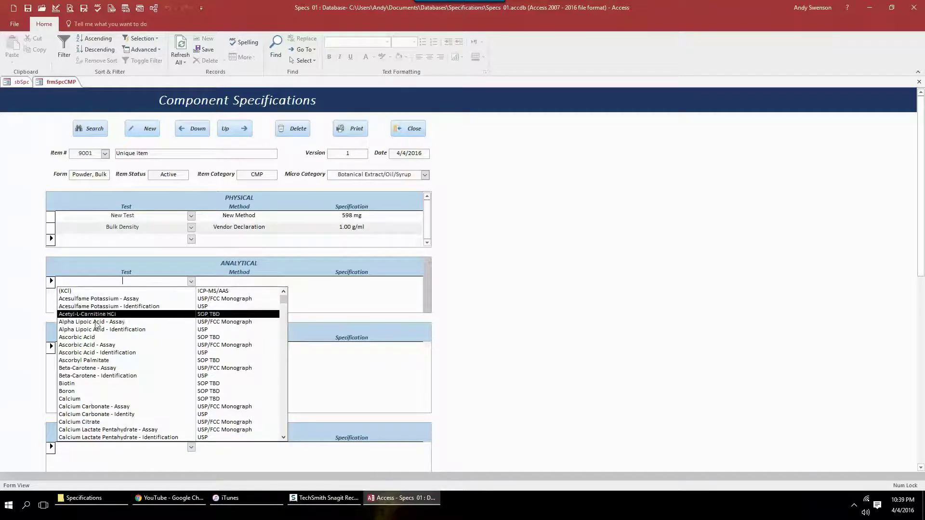
left_click(88, 338)
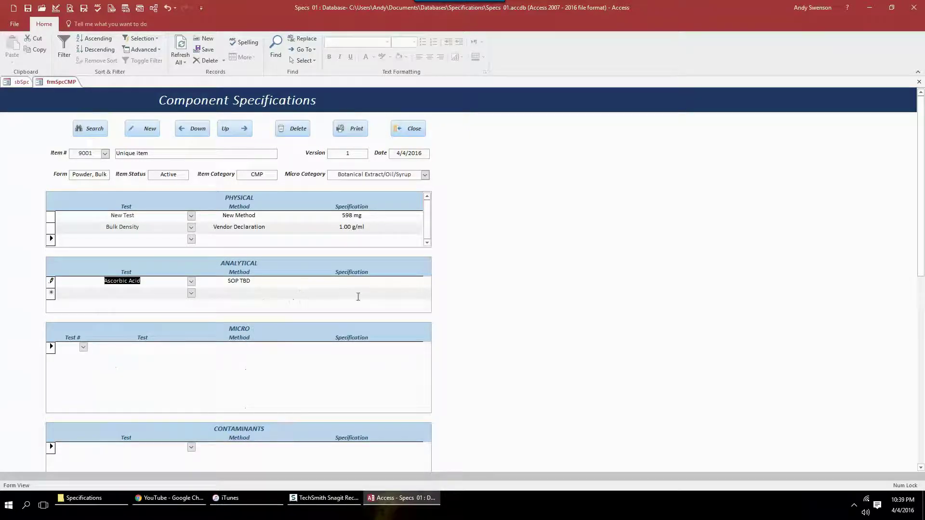
type("50 mg")
key("Tab")
Step: Add Beta-Carotene - Assay as the second analytical test with the specification 75 IU
type("B")
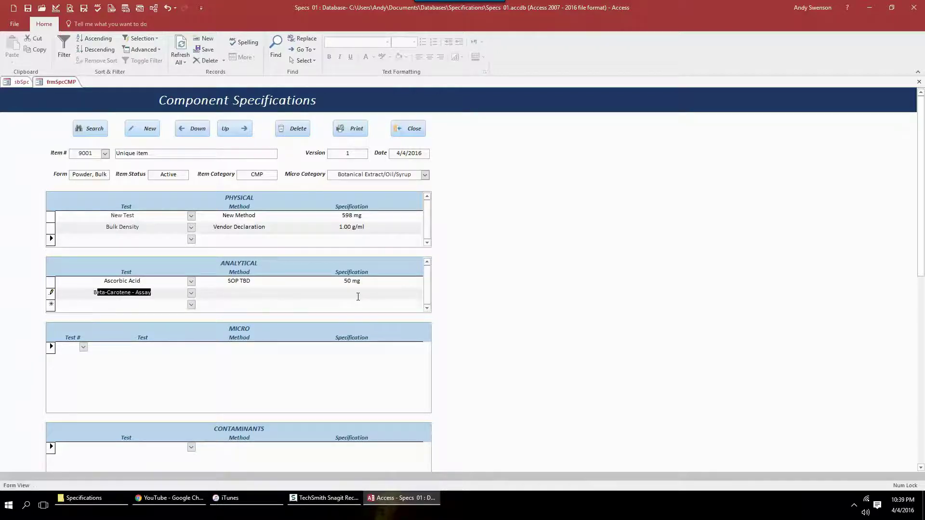
key("Tab")
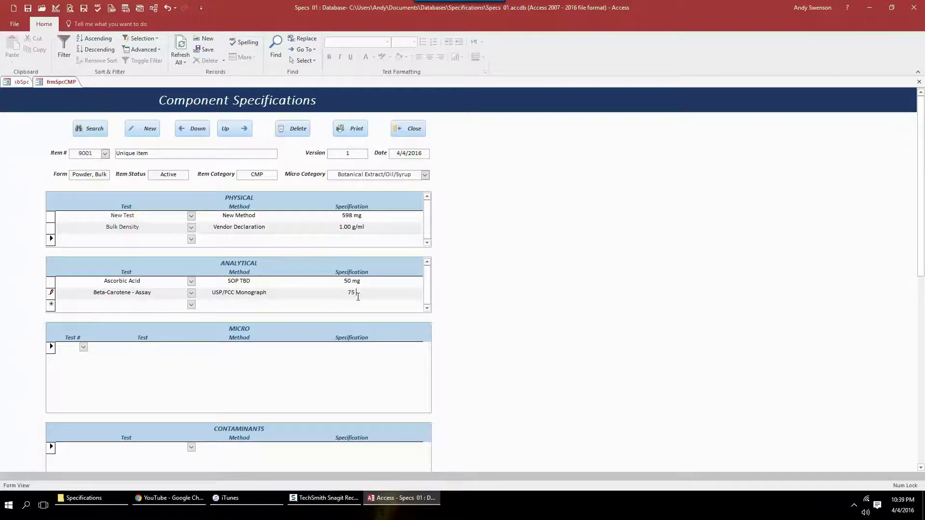
type("IU")
key("Tab")
left_click(350, 215)
Step: Add the four Botanical Extract/Oil/Syrup micro tests: 79 Total Aerobic Plate Count, 80 Yeast & Mold, 82 E. coli. and 84 Salmonella
left_click(83, 346)
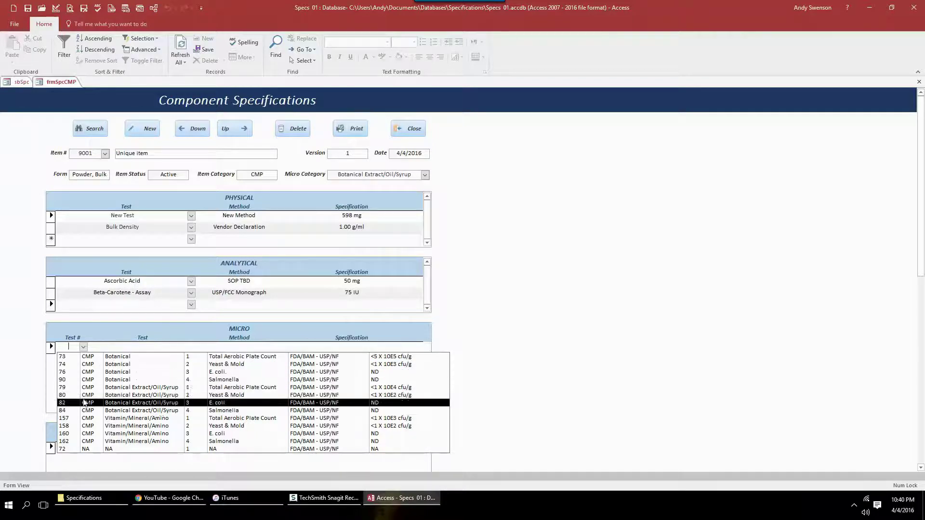
left_click(84, 389)
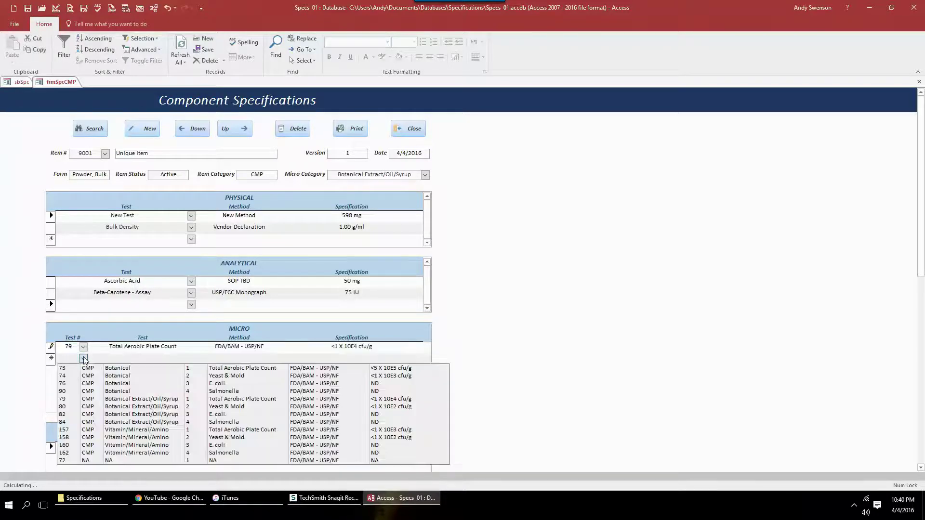
left_click(88, 406)
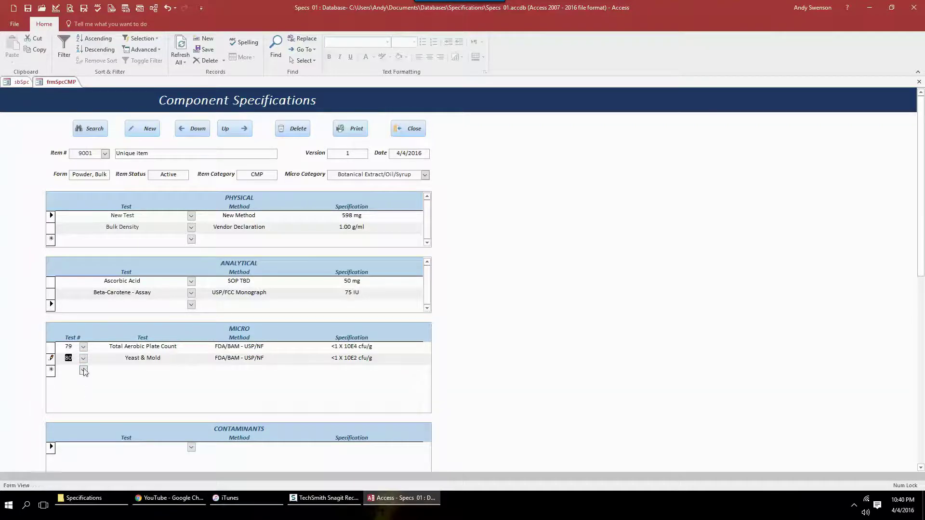
left_click(90, 426)
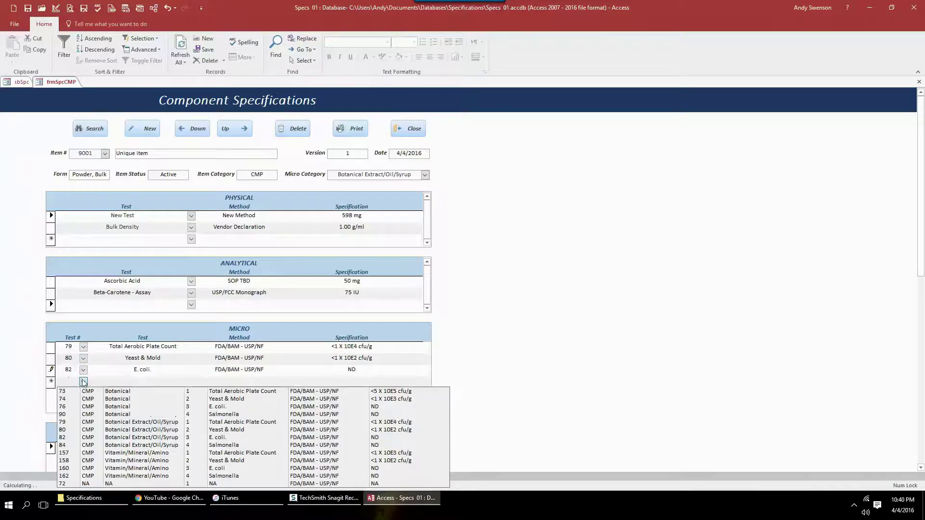
left_click(91, 445)
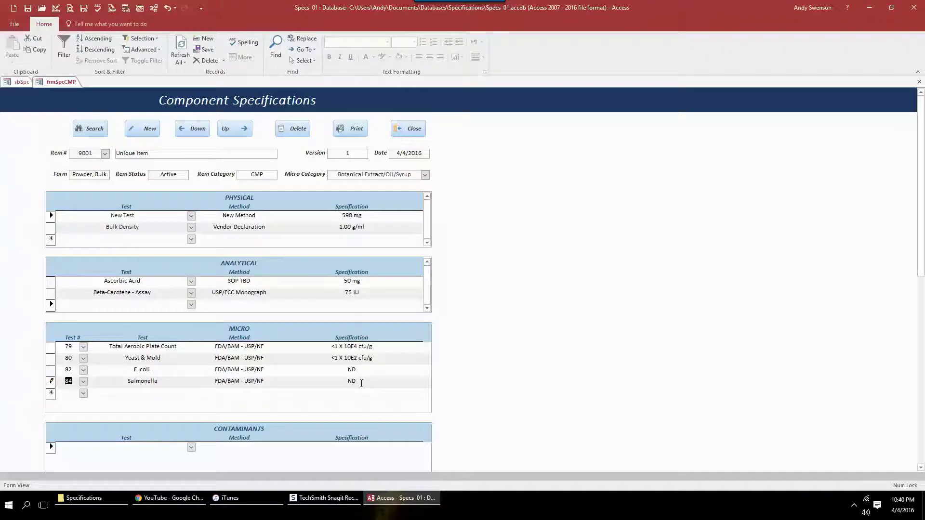
Step: Add Total Heavy Metals to the contaminants with the specification <1000 ppm
left_click_drag(920, 186, 923, 337)
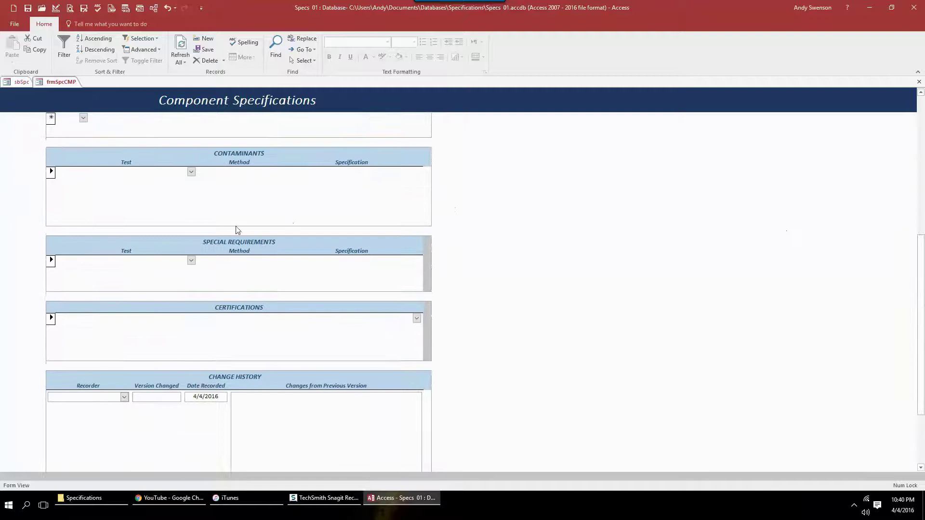
left_click(191, 172)
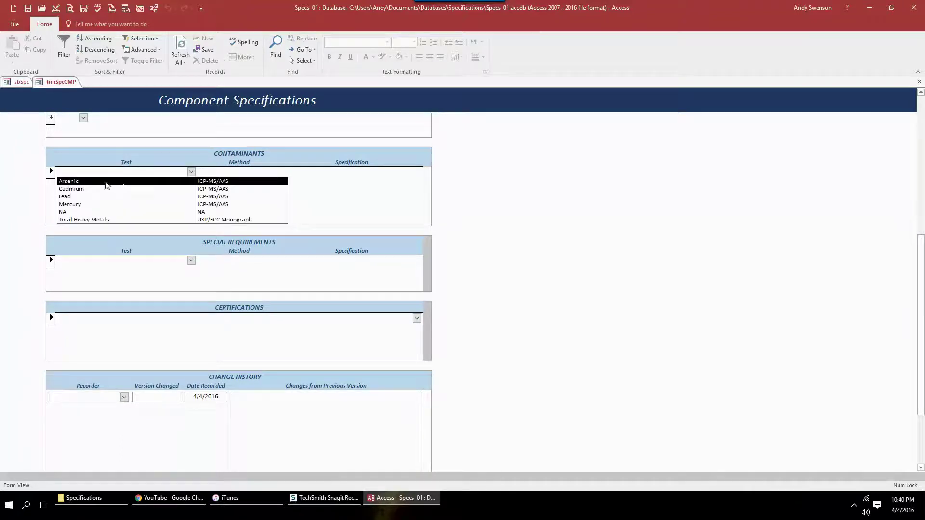
left_click(103, 220)
left_click(367, 172)
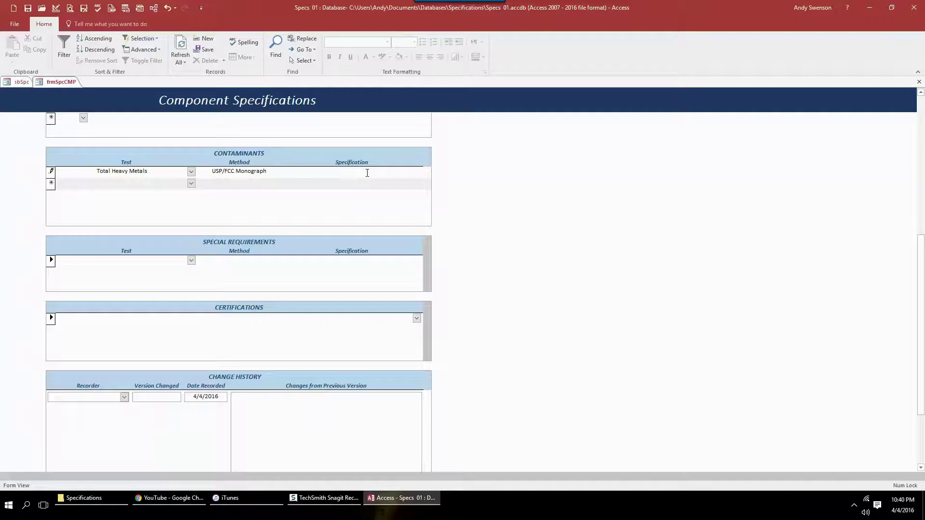
type("<1000 ppm")
key("Tab")
key("ctrl+Tab")
Step: Add Grade to the special requirements with the specification Grade FCC80
left_click(191, 261)
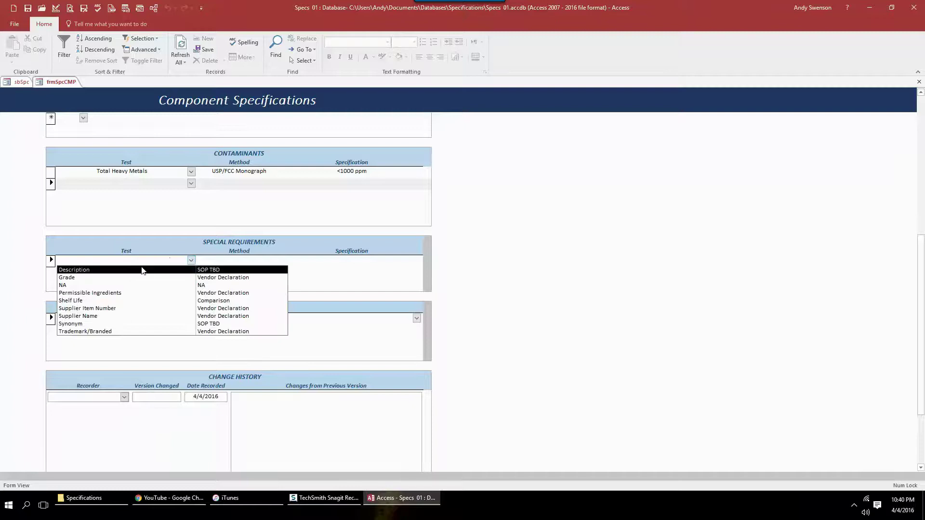
left_click(74, 279)
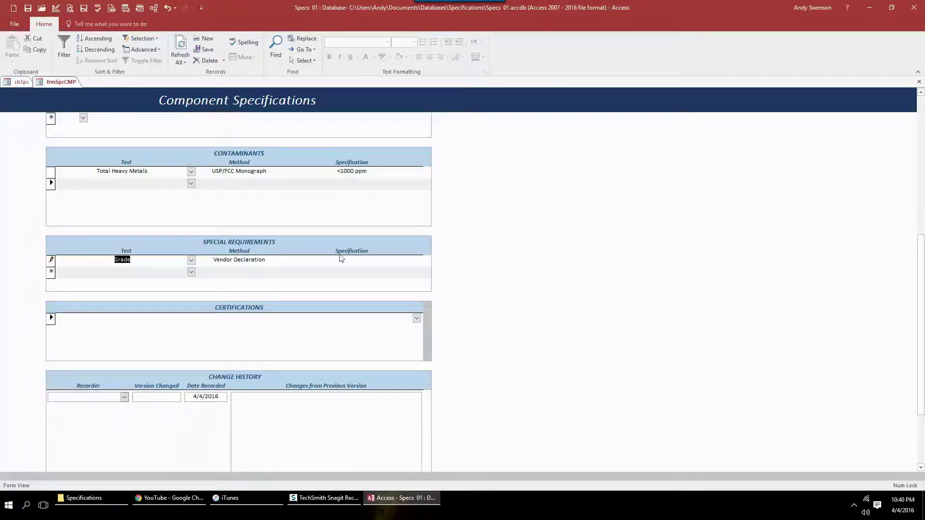
left_click(354, 262)
type("Grad")
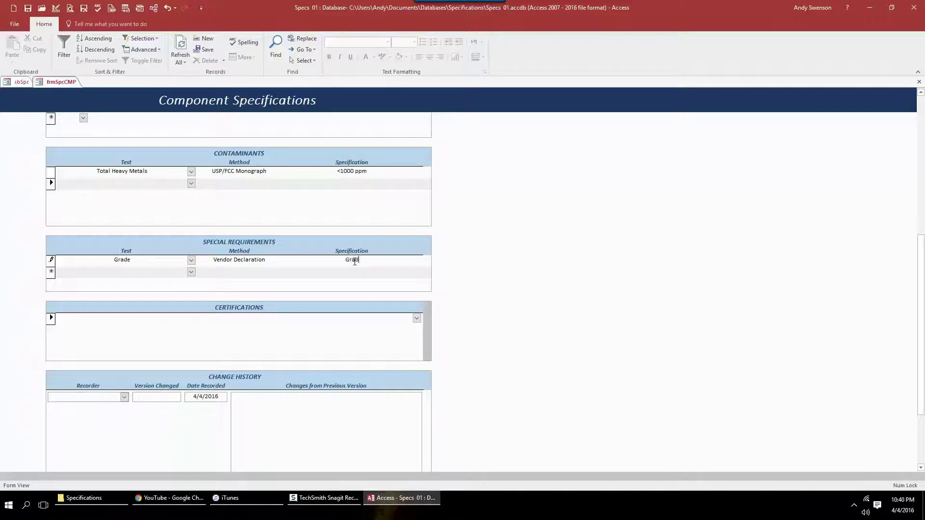
type("e FCC80")
key("Tab")
Step: Add Supplier Item Number as the second special requirement with the specification 18759
left_click(191, 273)
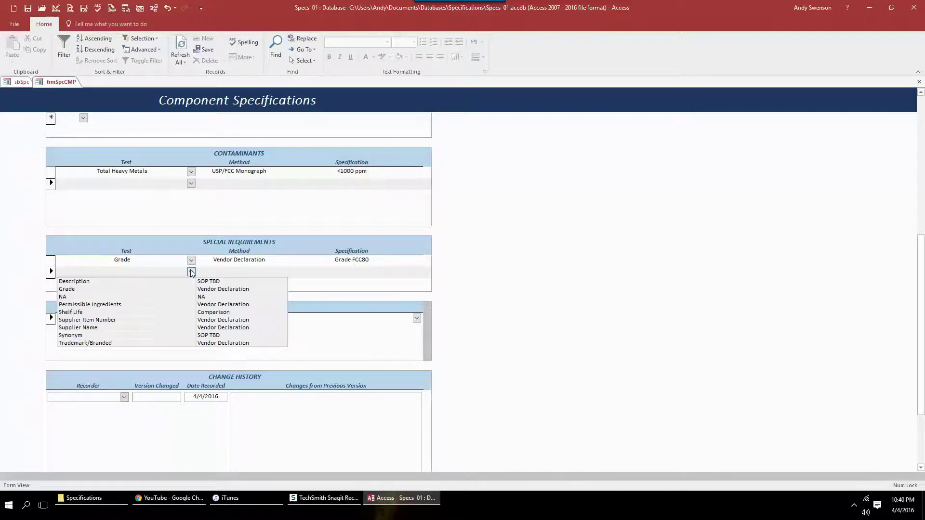
left_click(89, 320)
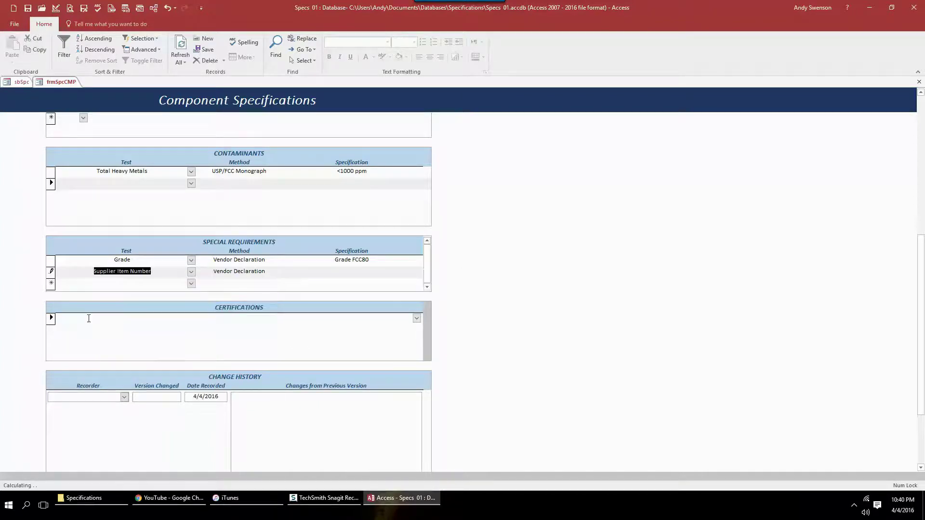
key("Tab")
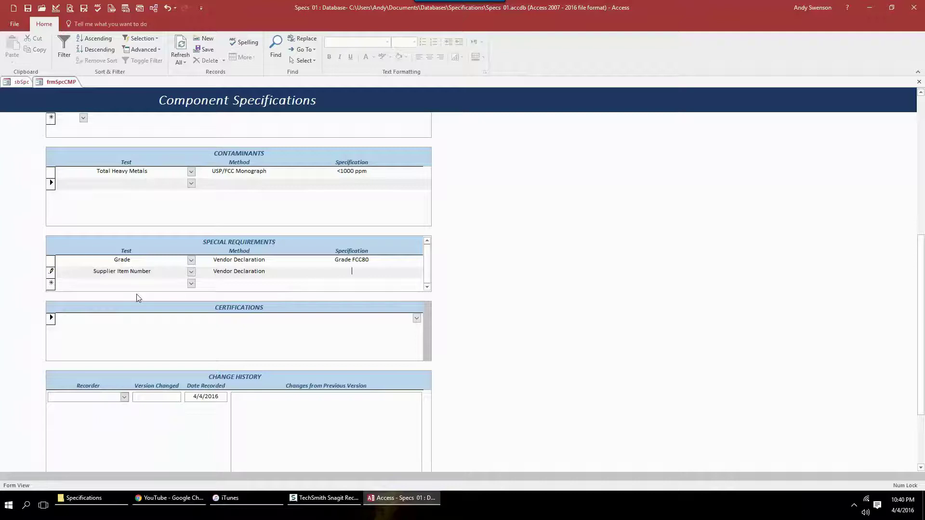
type("18759")
Step: Add the certifications Non-GMO and Organic to the component specification
left_click(242, 320)
left_click(416, 319)
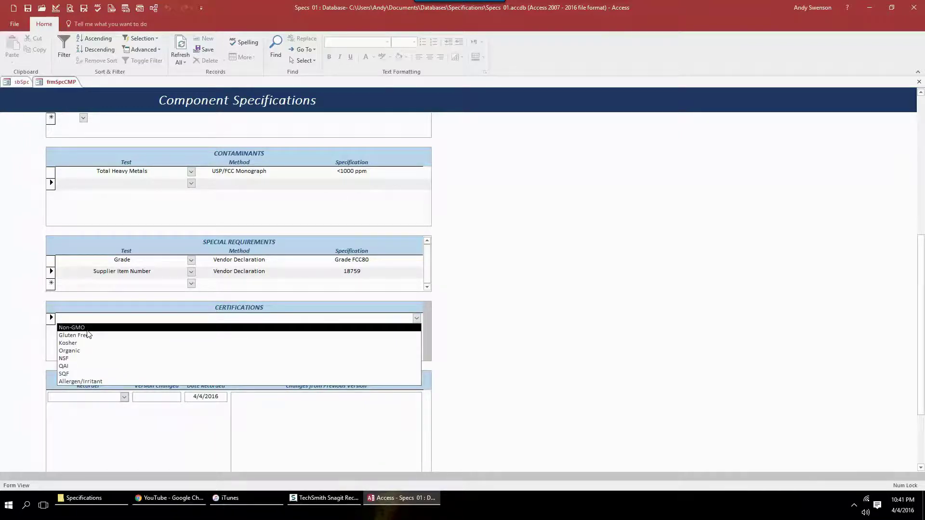
left_click(105, 330)
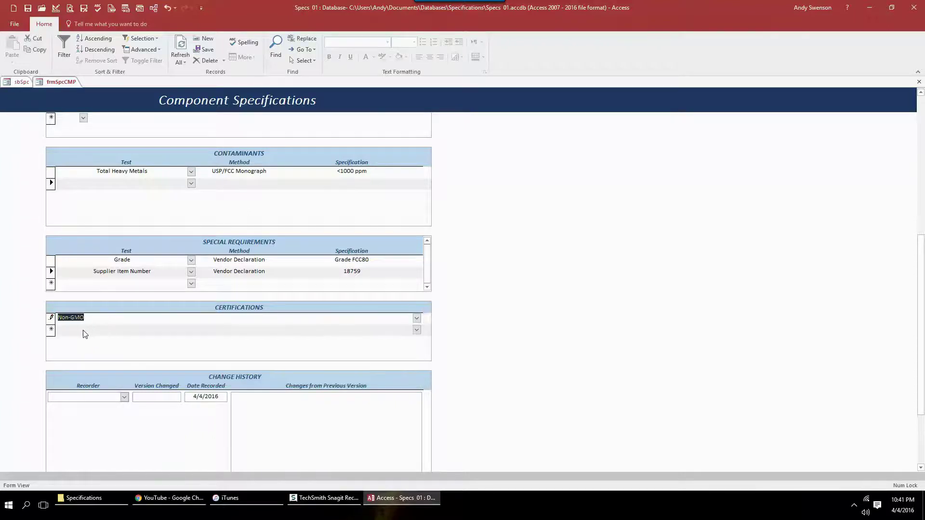
left_click(417, 330)
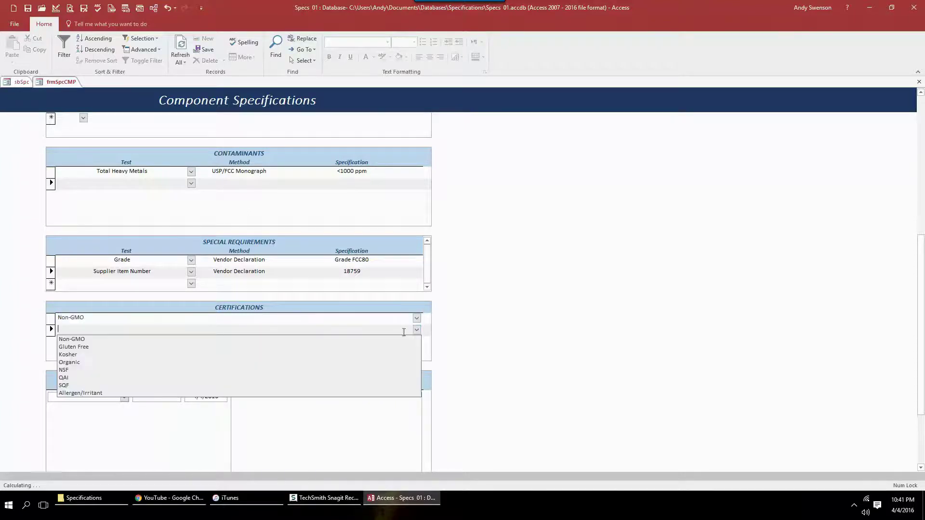
left_click(281, 363)
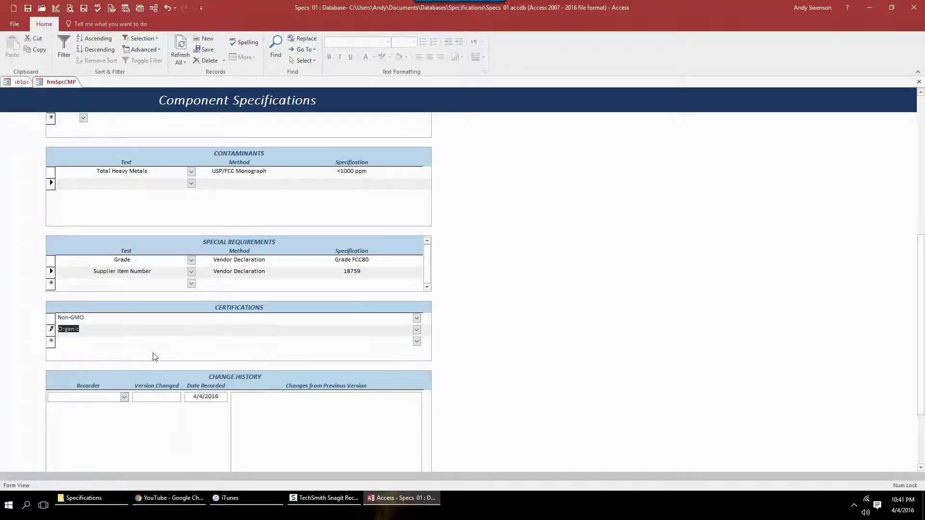
Step: Select the recorder's name in the change history of the component specification
scroll(152, 352, "down", 1)
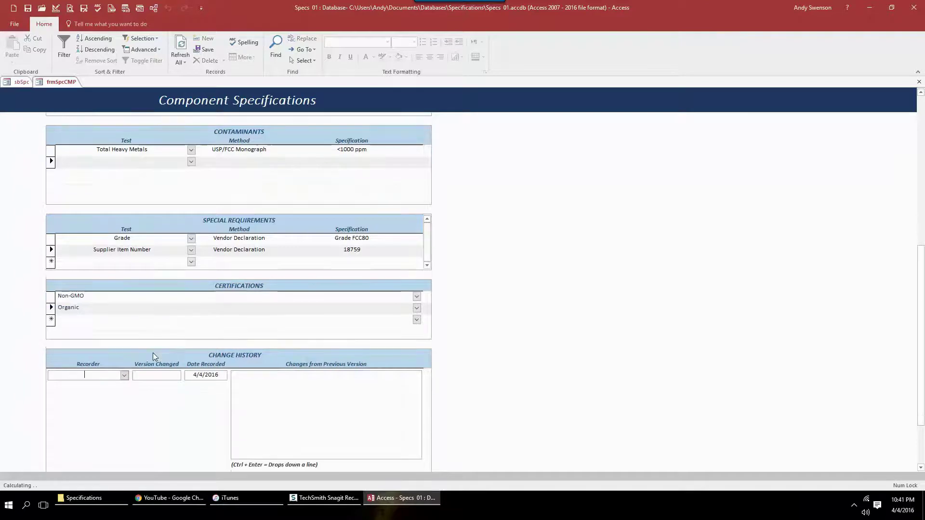
left_click(124, 375)
left_click(108, 389)
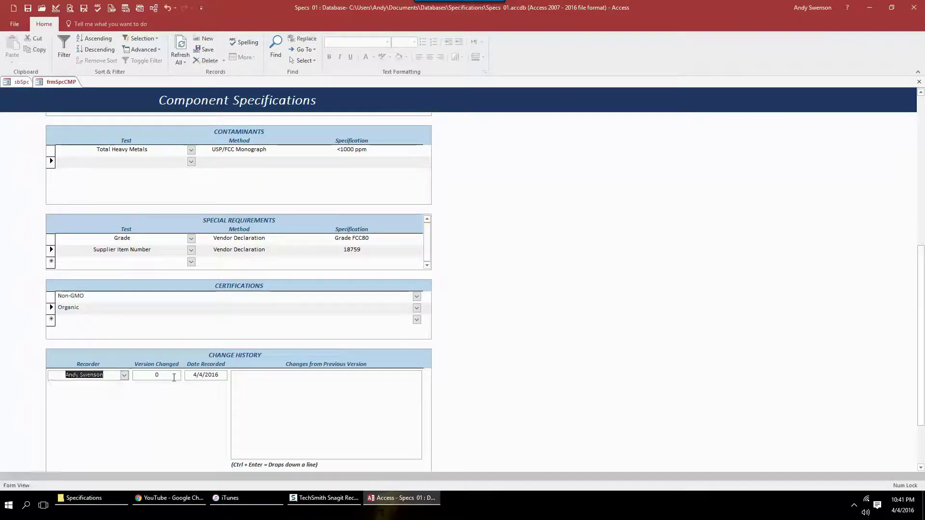
Step: Compare the version changed in the change history with the version in the specification's header
left_click(174, 378)
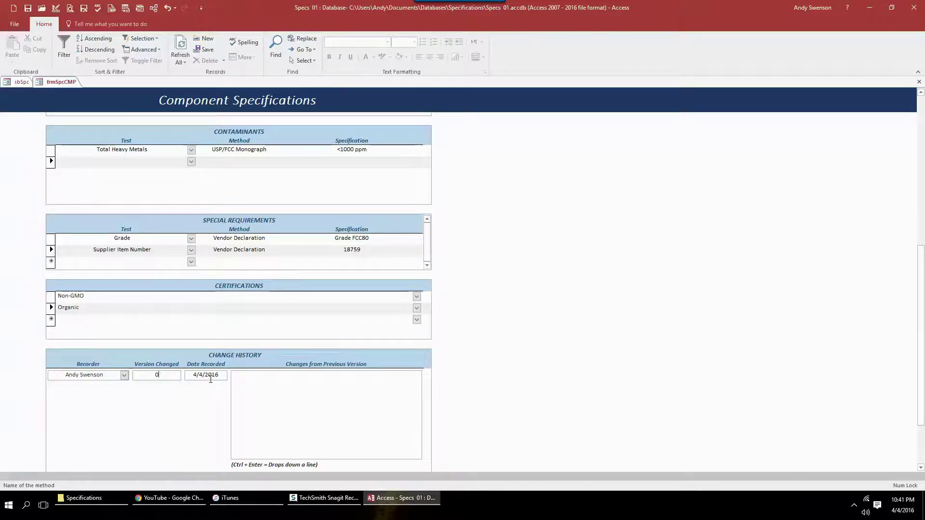
left_click_drag(921, 289, 920, 141)
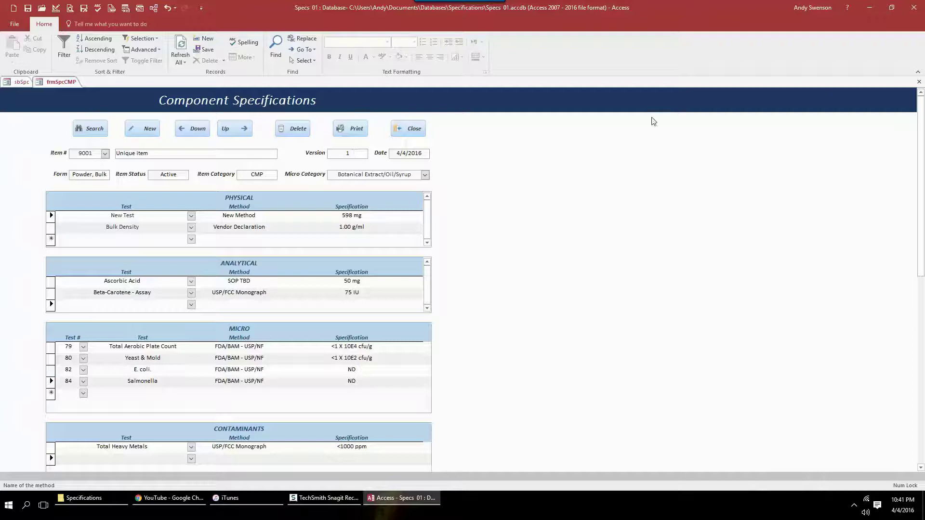
left_click_drag(921, 161, 920, 311)
left_click(164, 372)
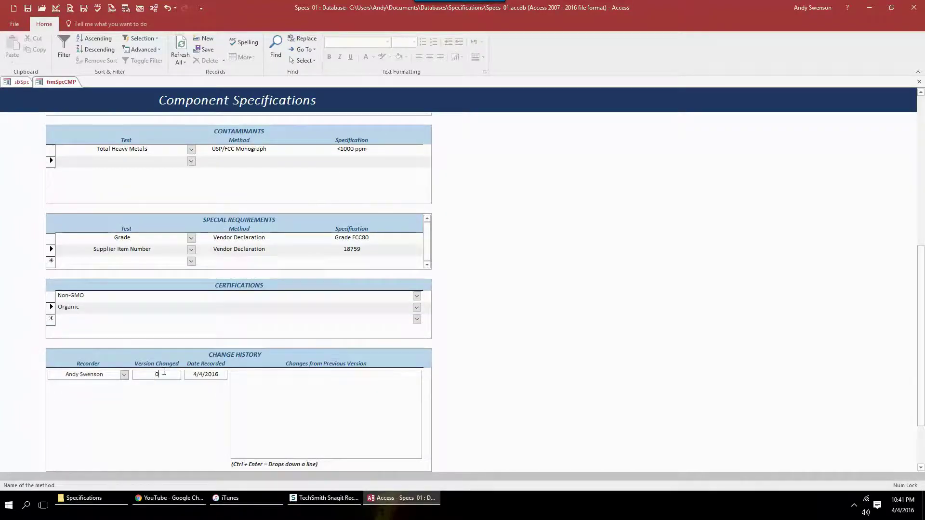
Step: Enter "New item creation." and, after a blank line, "Because I wanted to." as the changes from the previous version
left_click(262, 377)
type("New ")
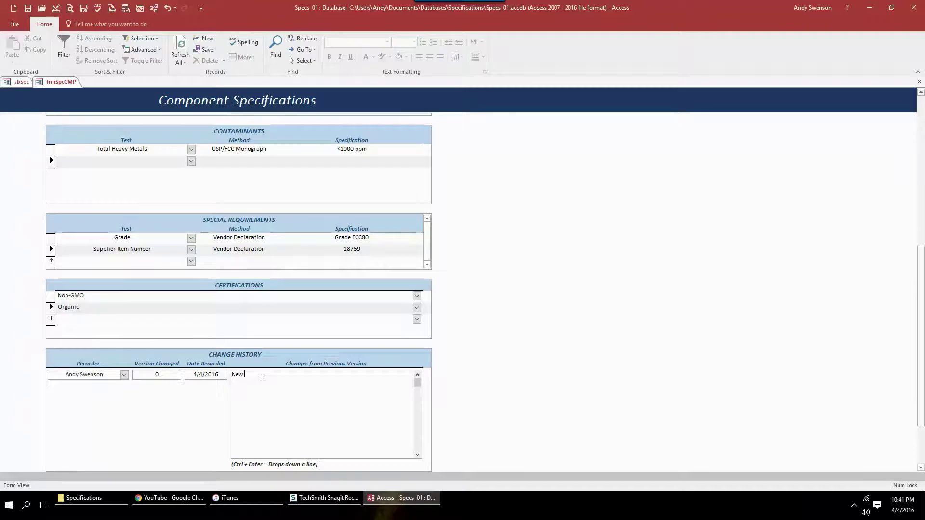
type("item")
type(" creation. ")
type("Beacuse I wa")
type("nted to.")
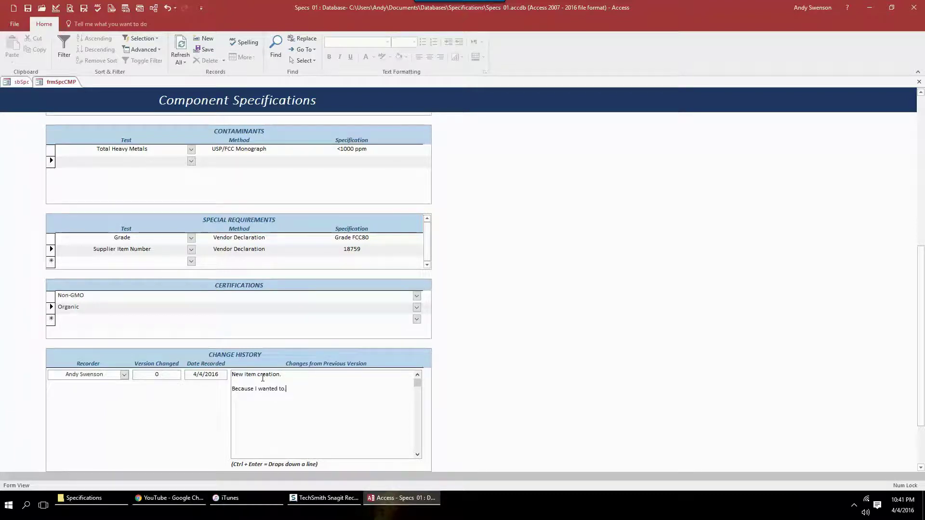
key("Return")
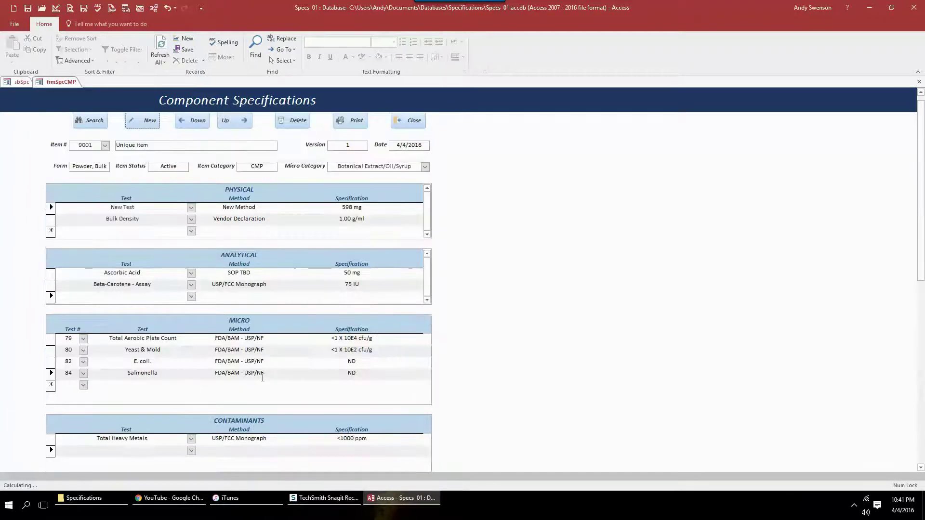
Step: Open a print preview of the specification for item 9001 with its change history included
left_click(229, 126)
left_click(195, 121)
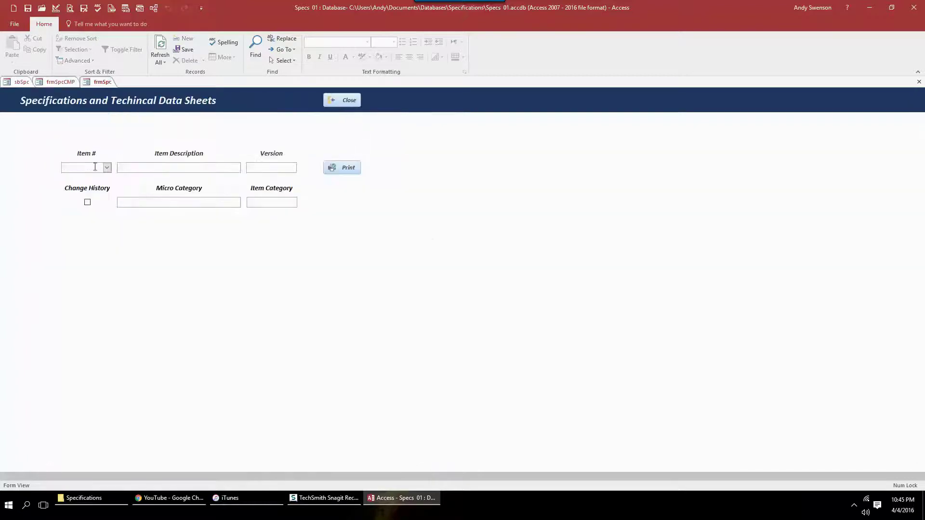
type("9001")
key("Tab")
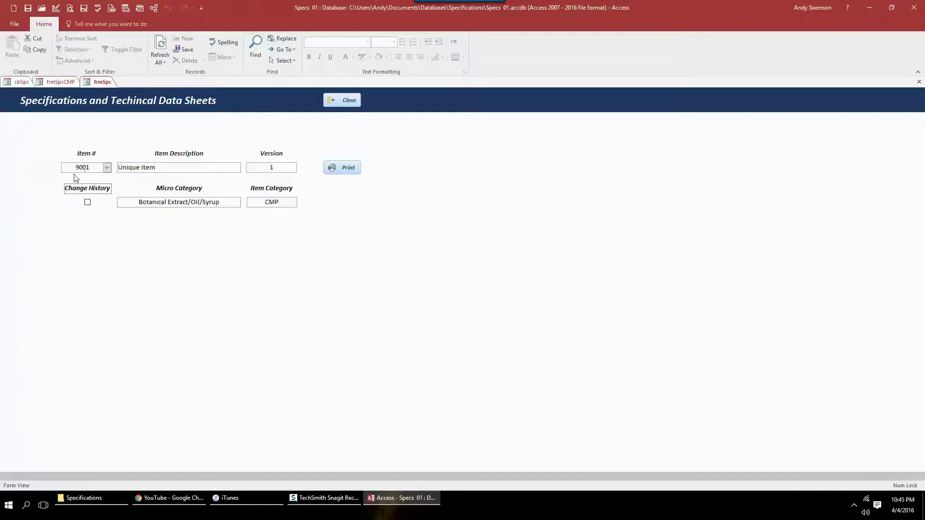
left_click(87, 202)
left_click(339, 170)
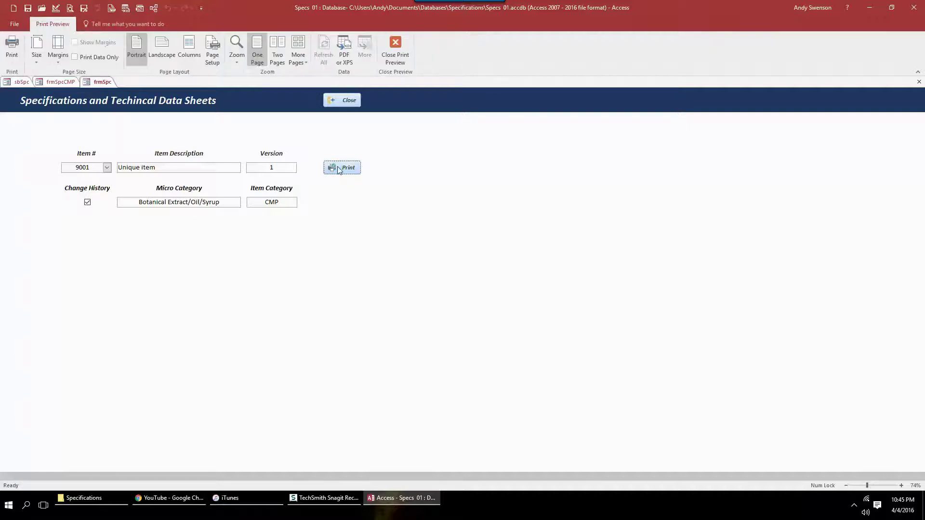
Step: Review the tests, certifications and approval section in the component specification preview and close that report
left_click(485, 146)
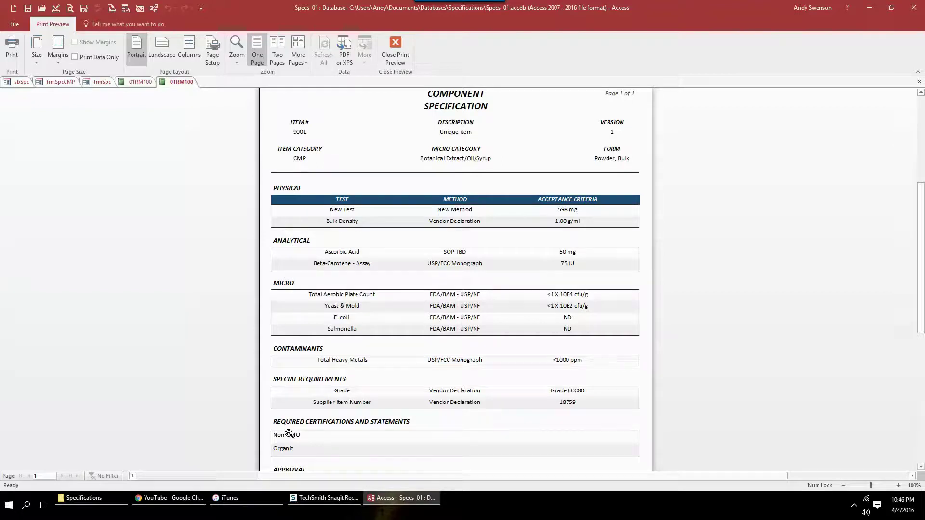
scroll(288, 434, "down", 2)
scroll(288, 433, "up", 2)
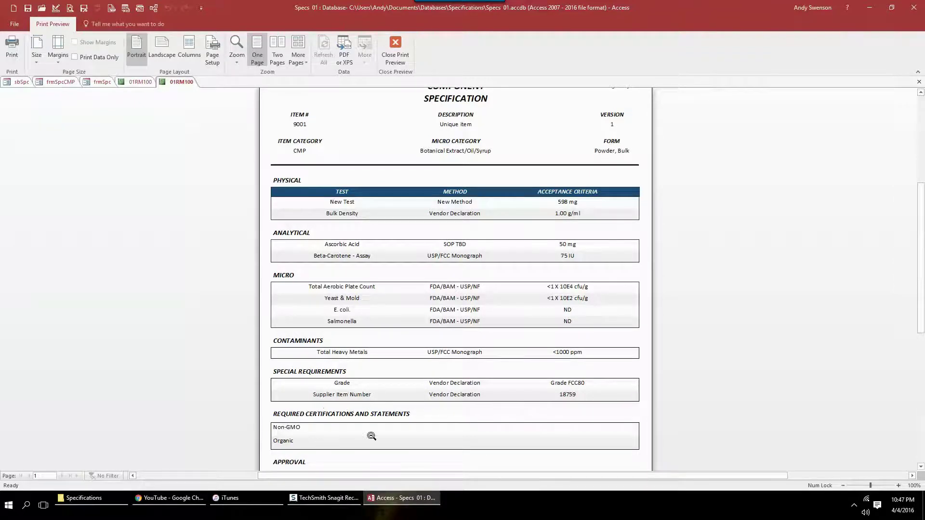
scroll(351, 417, "down", 3)
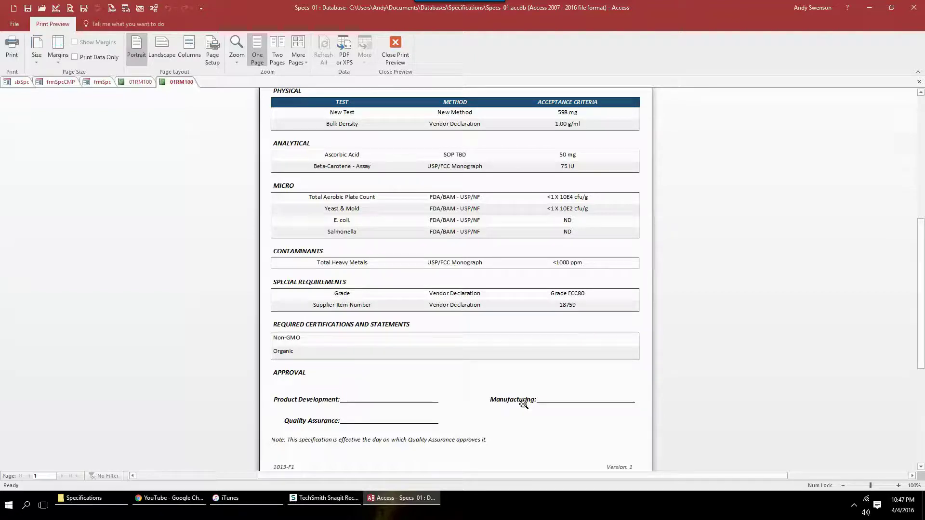
scroll(523, 405, "down", 1)
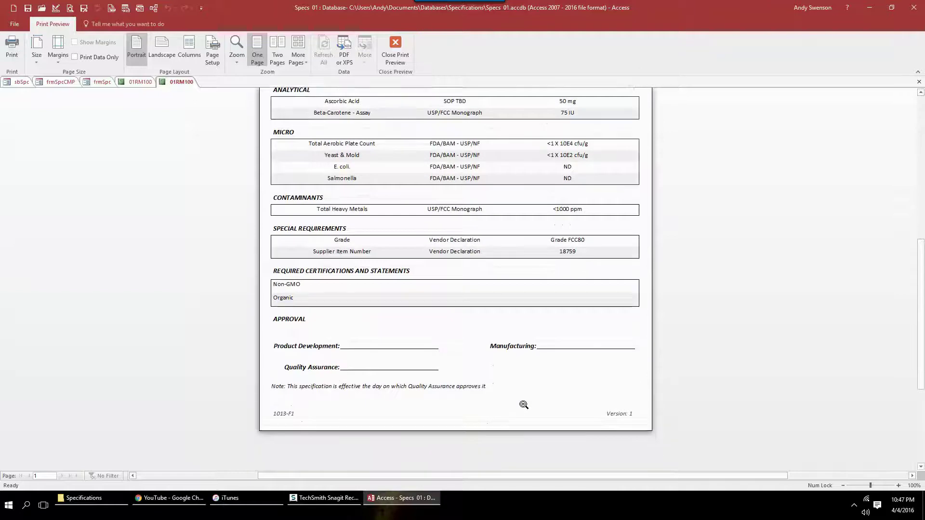
scroll(523, 405, "up", 4)
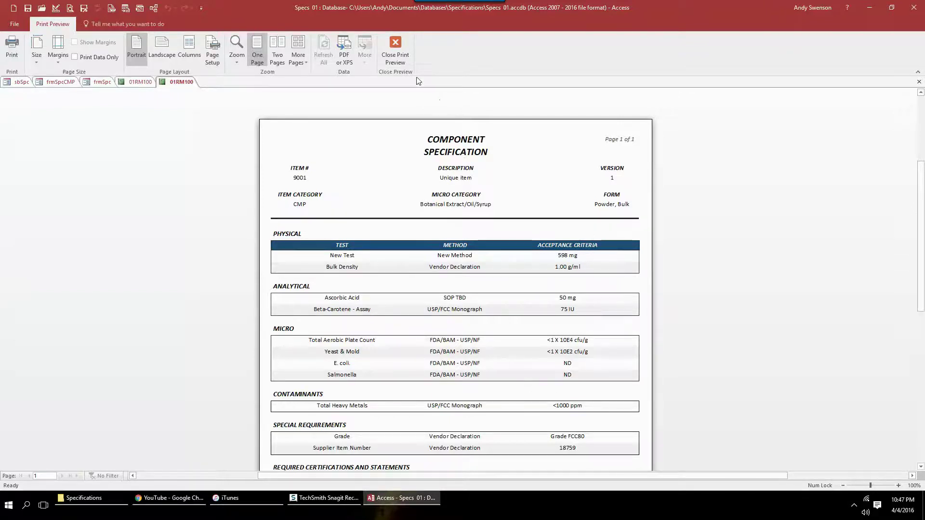
left_click(395, 48)
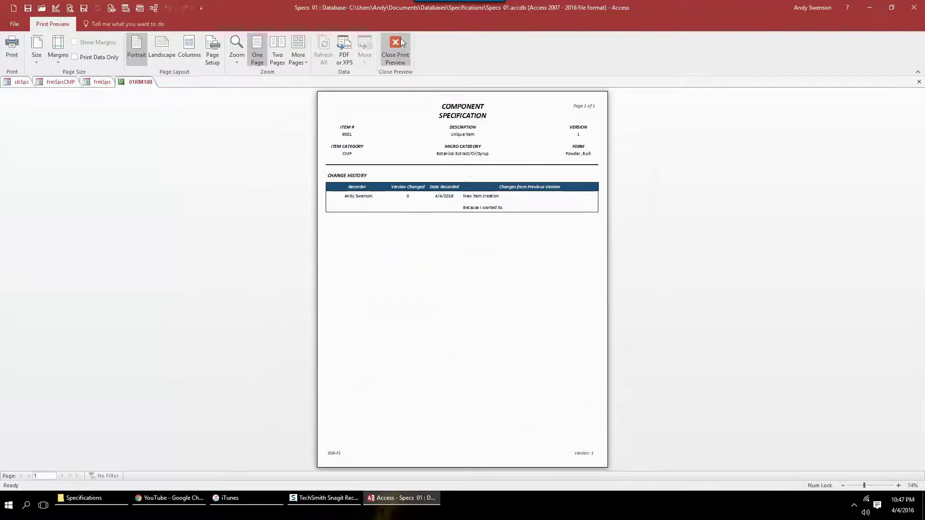
Step: Examine the change history report for item 9001 and close its preview
left_click(441, 224)
scroll(441, 224, "up", 2)
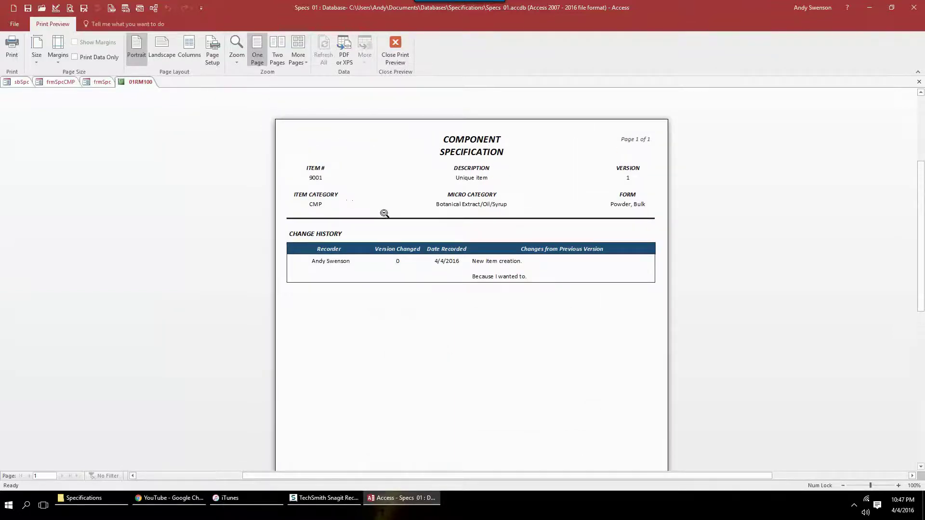
left_click(86, 81)
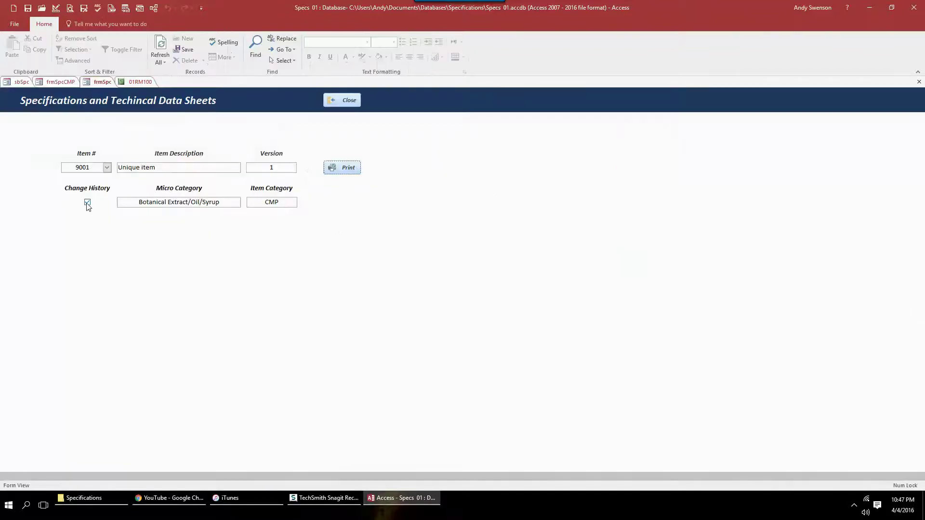
left_click(342, 167)
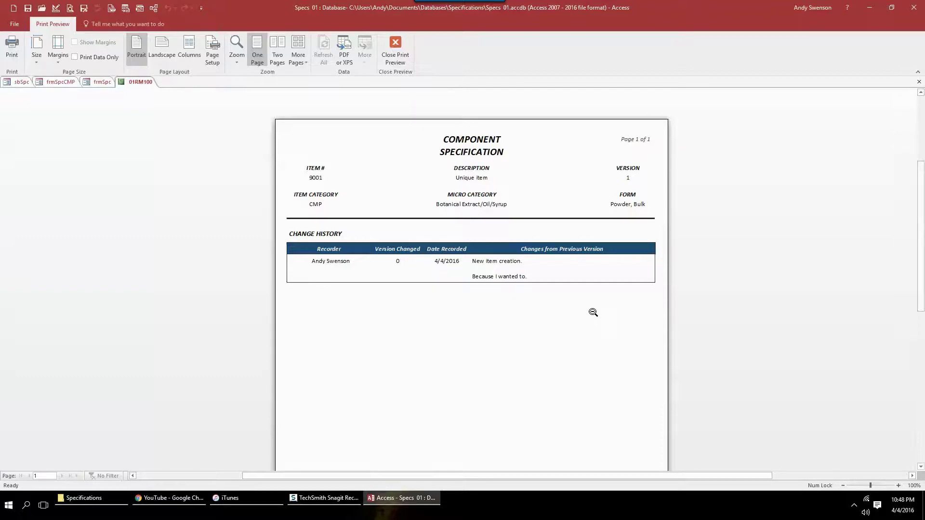
left_click(396, 57)
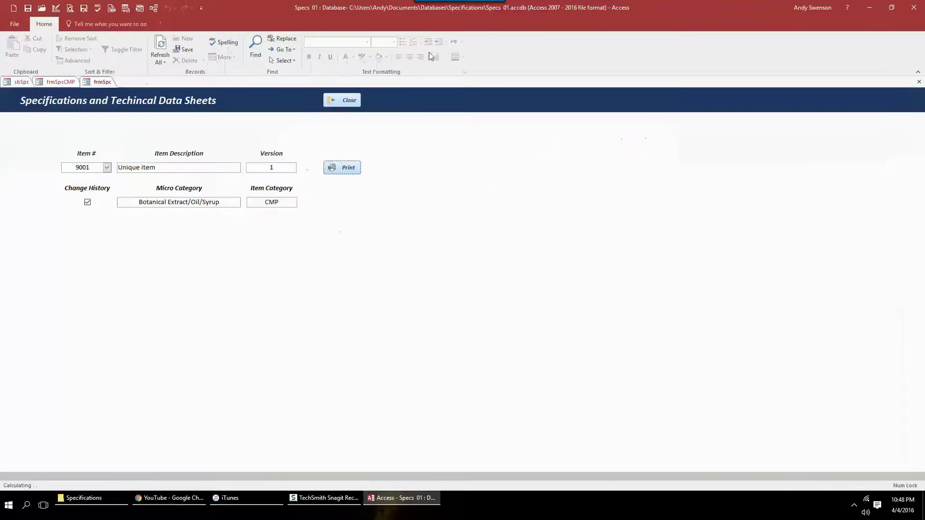
Step: In the micro tests, set the Total Aerobic Plate Count specification for Botanical Extract/Oil/Syrup to <1 X 50000E4 cfu/g
left_click(341, 100)
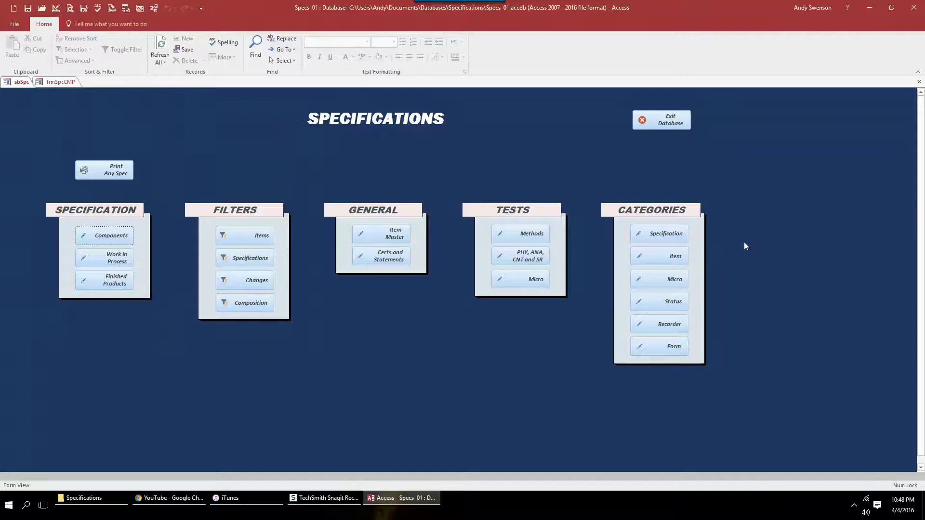
left_click(538, 249)
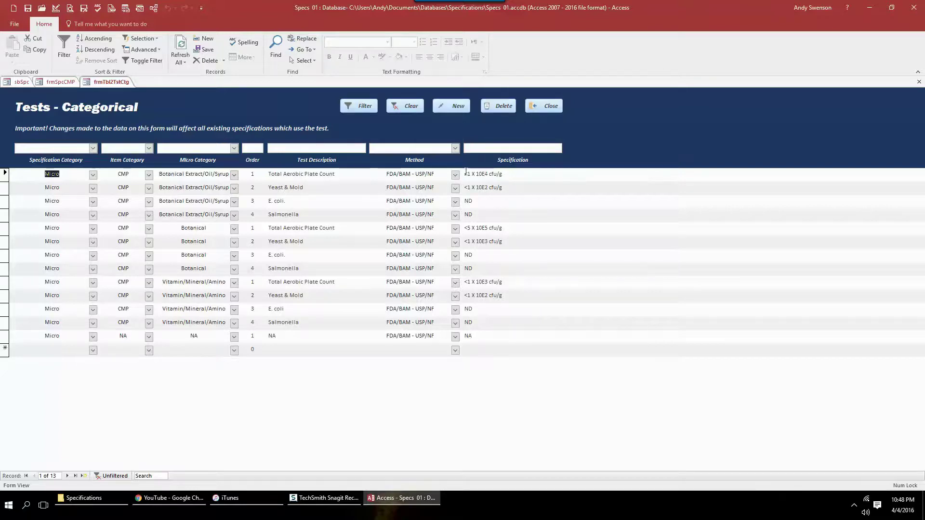
left_click(484, 174)
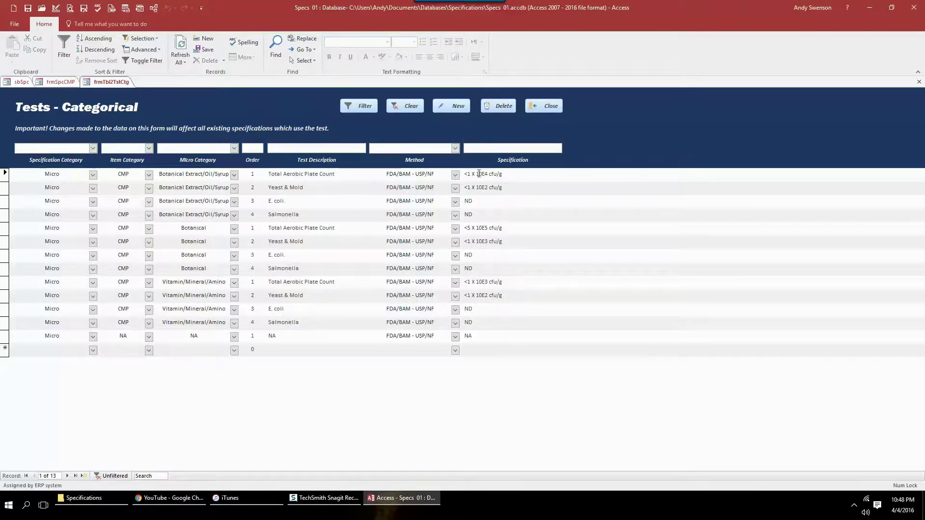
left_click(477, 174)
type("000")
key("Tab")
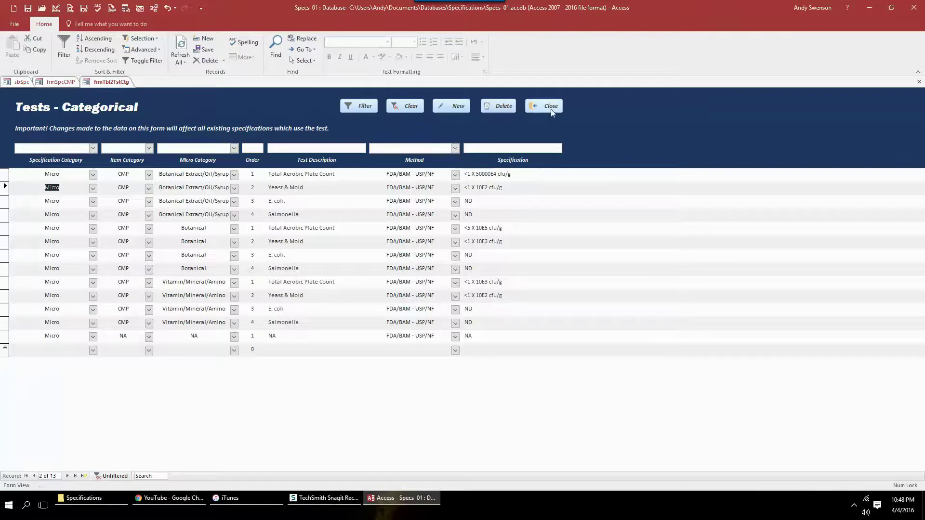
left_click(551, 109)
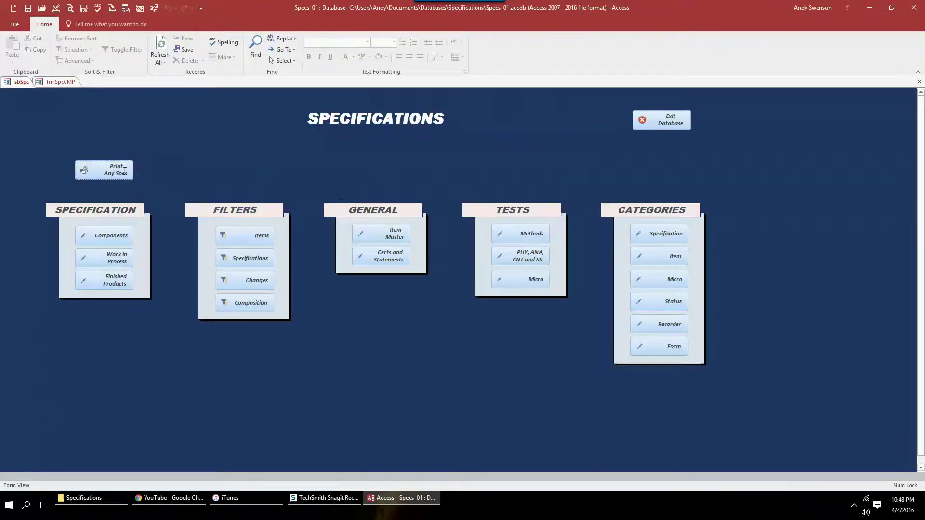
Step: Open a print preview of the specification for item 9001 without the change history
left_click(125, 170)
type("9001")
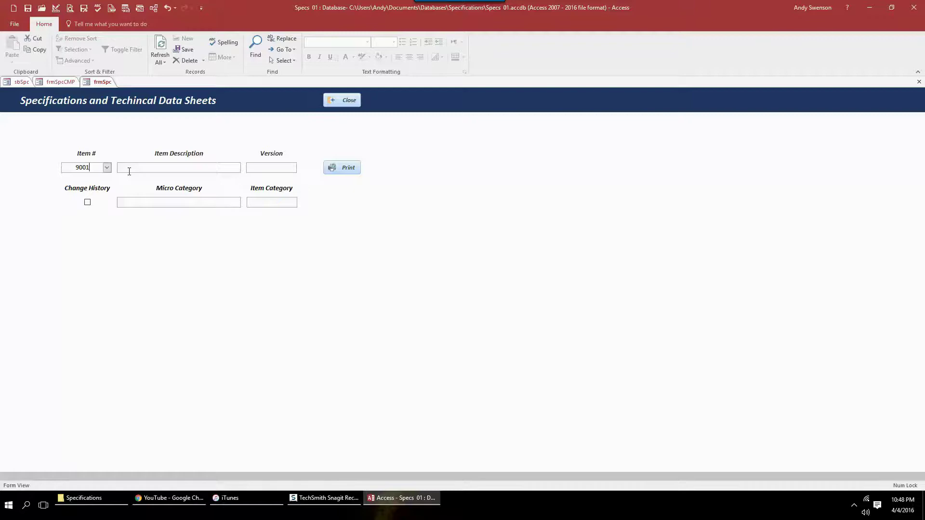
key("Tab")
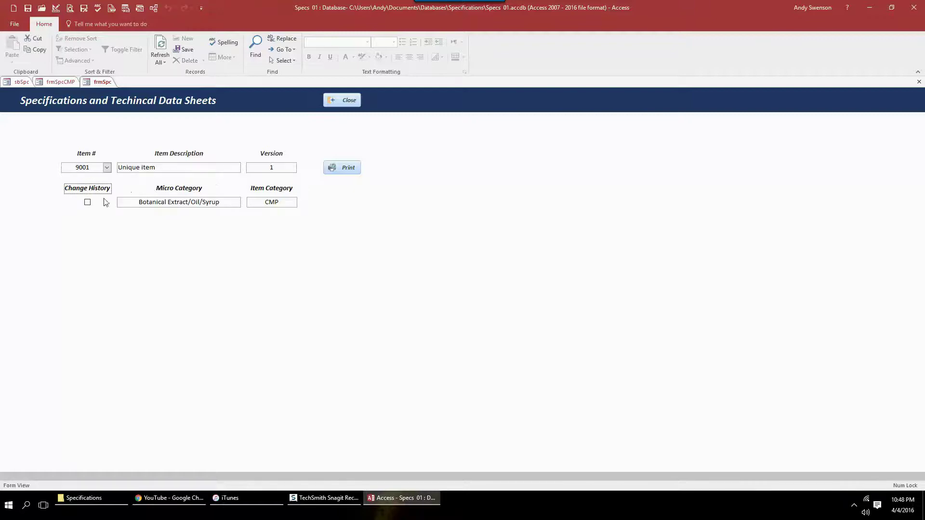
left_click(335, 167)
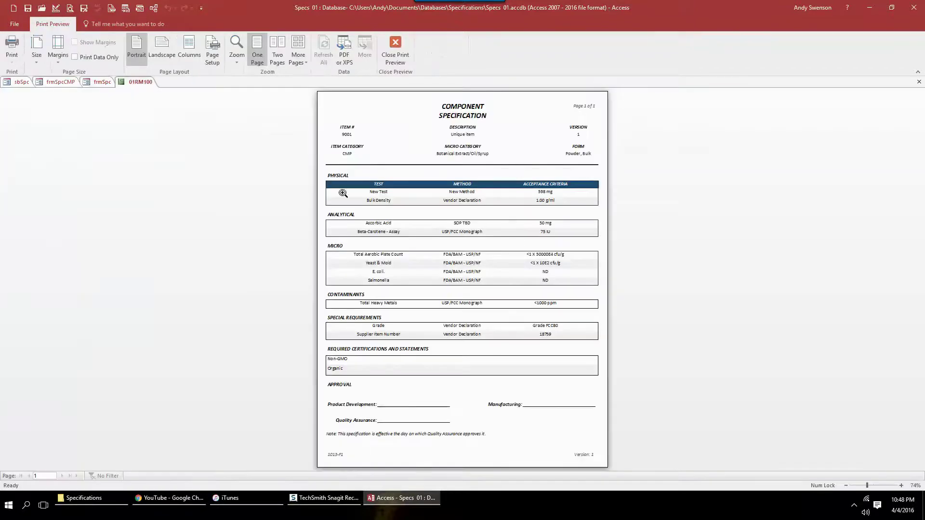
Step: Check the Total Aerobic Plate Count acceptance criterion in the preview, and close the report and the print form
left_click(570, 255)
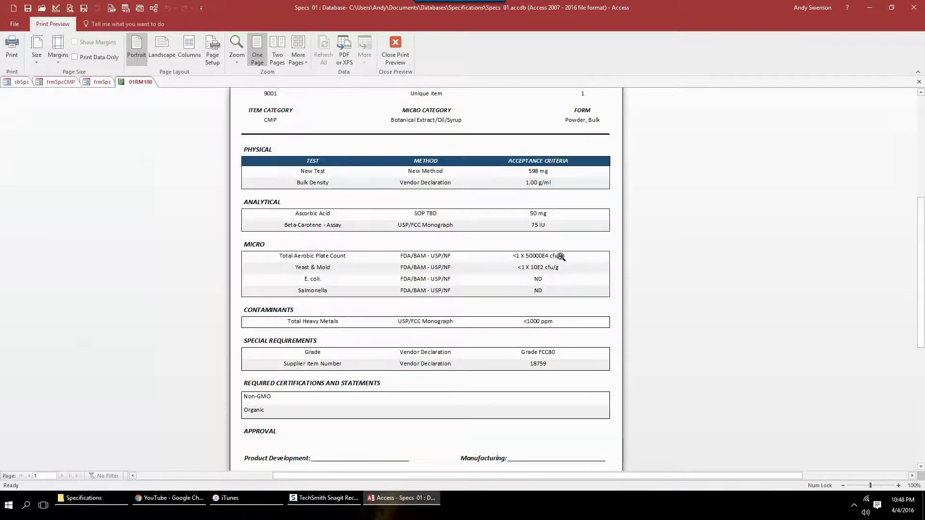
scroll(559, 256, "up", 2)
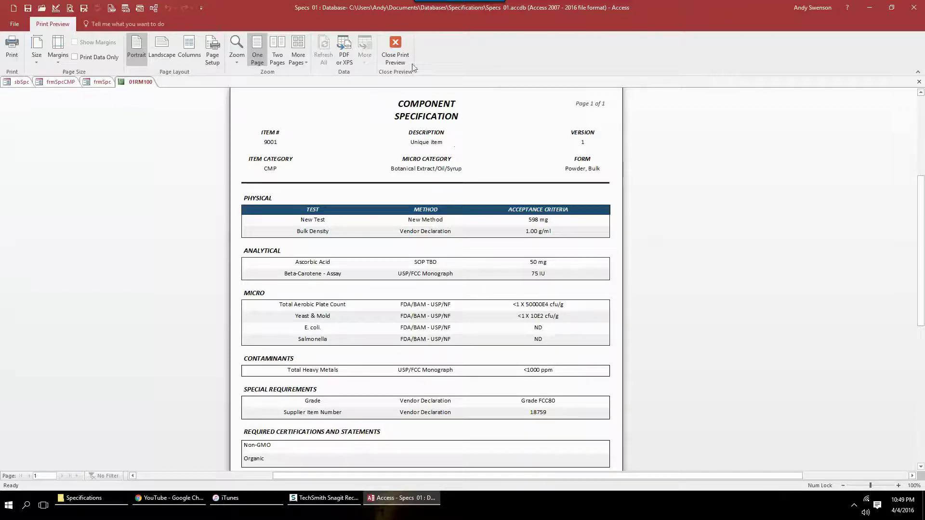
left_click(395, 45)
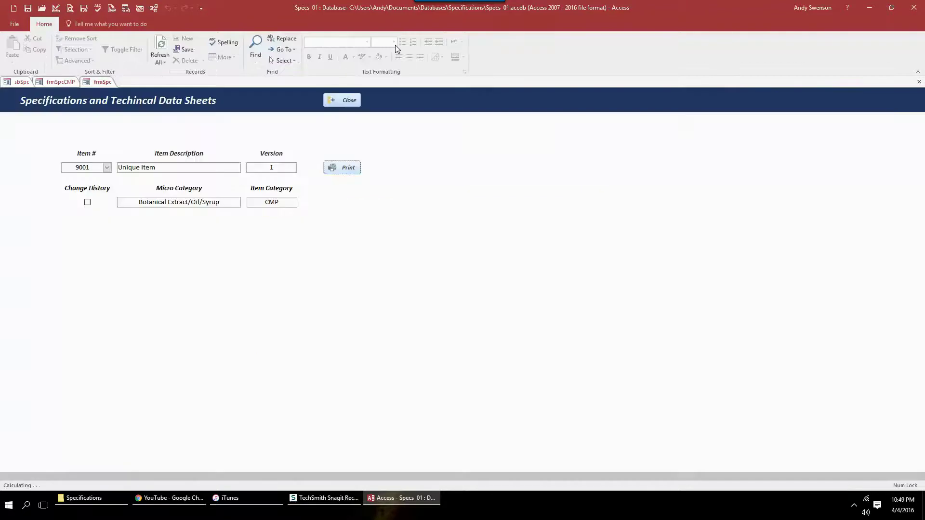
left_click(338, 100)
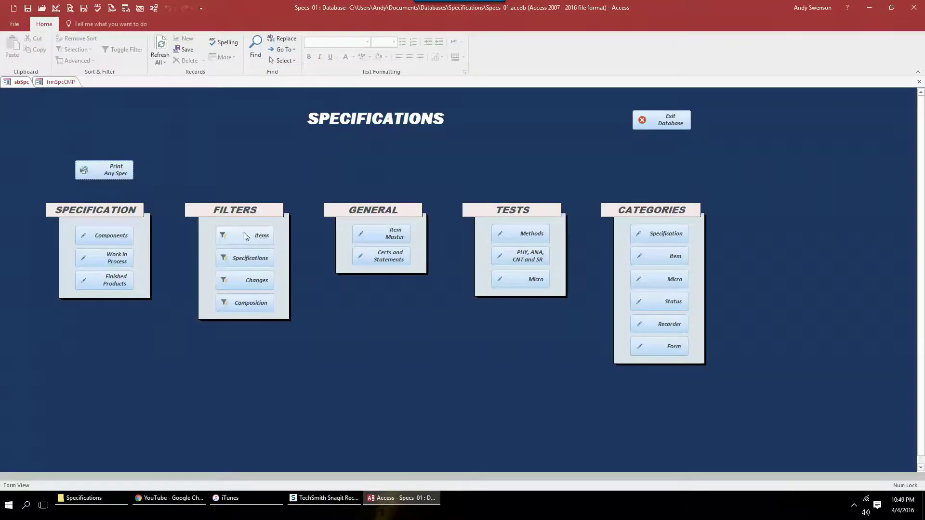
Step: Open the specifications filter and filter the records by the test text "L-Tr"
left_click(243, 258)
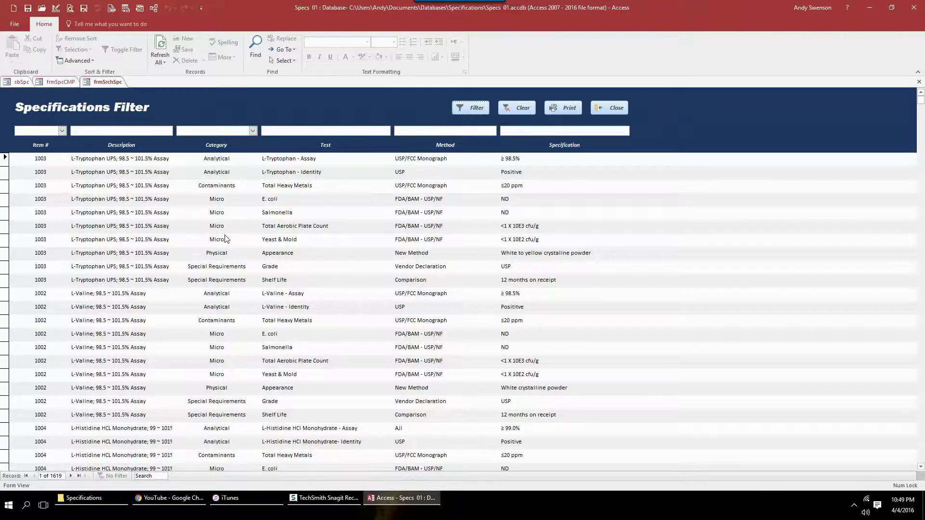
scroll(226, 239, "down", 2)
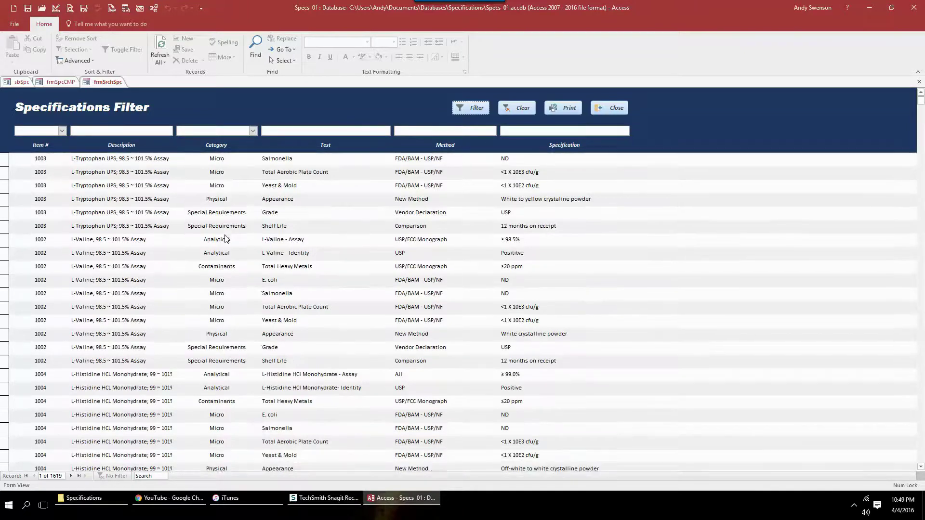
scroll(225, 238, "down", 1)
scroll(226, 231, "up", 3)
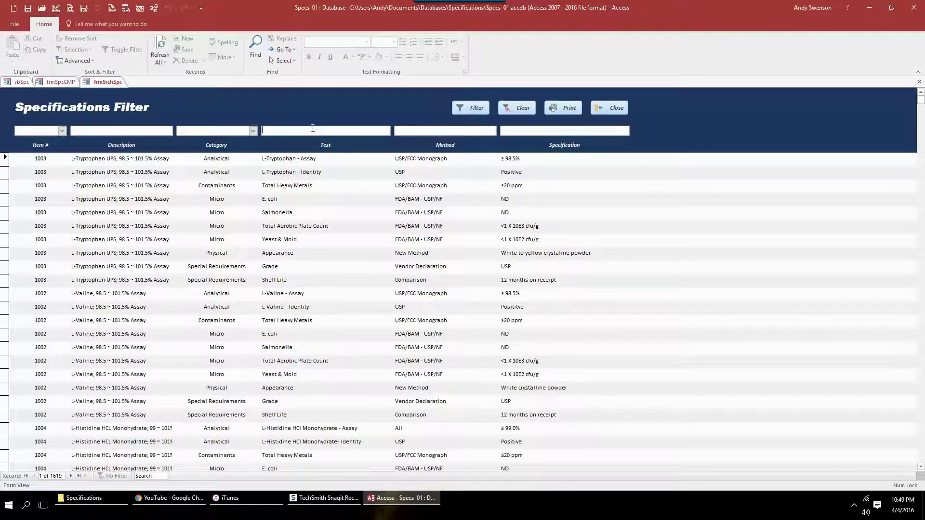
type("L-Tr")
key("Return")
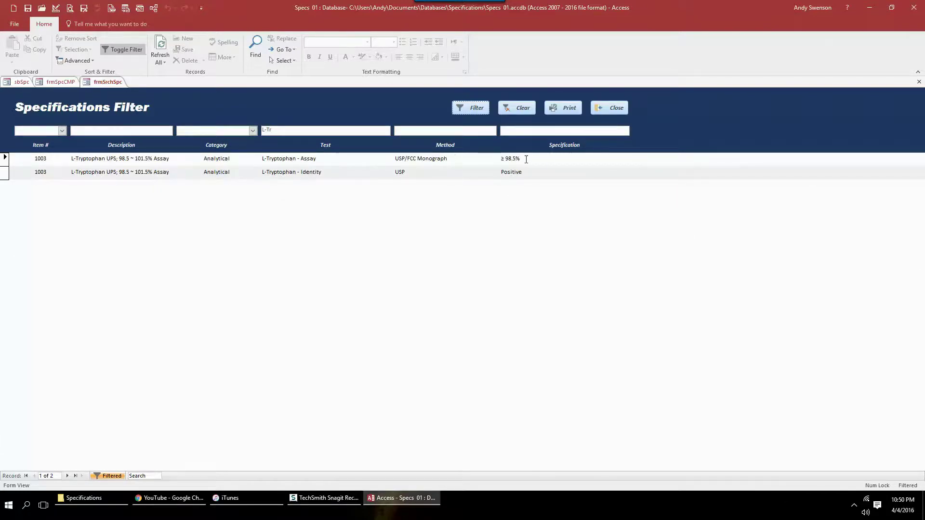
Step: Clear the test filter and filter the specifications by the Analytical category
left_click(521, 109)
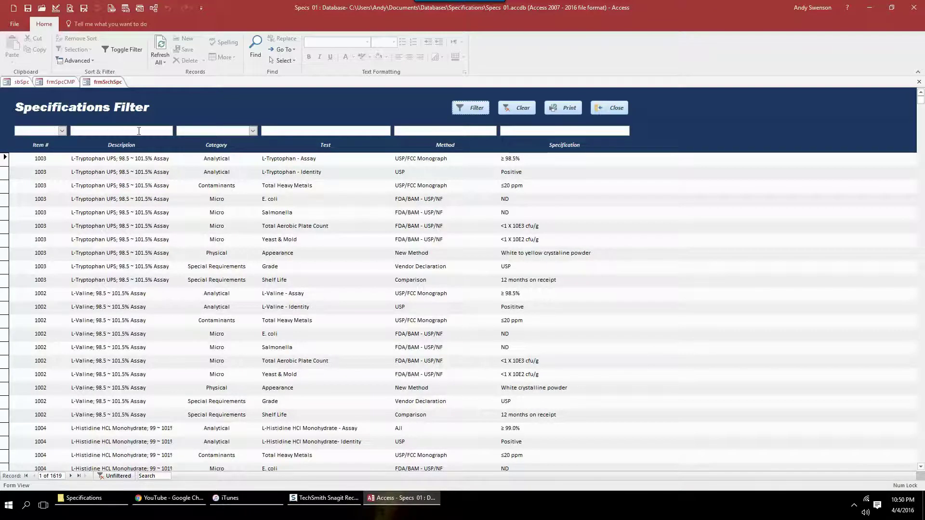
left_click(252, 131)
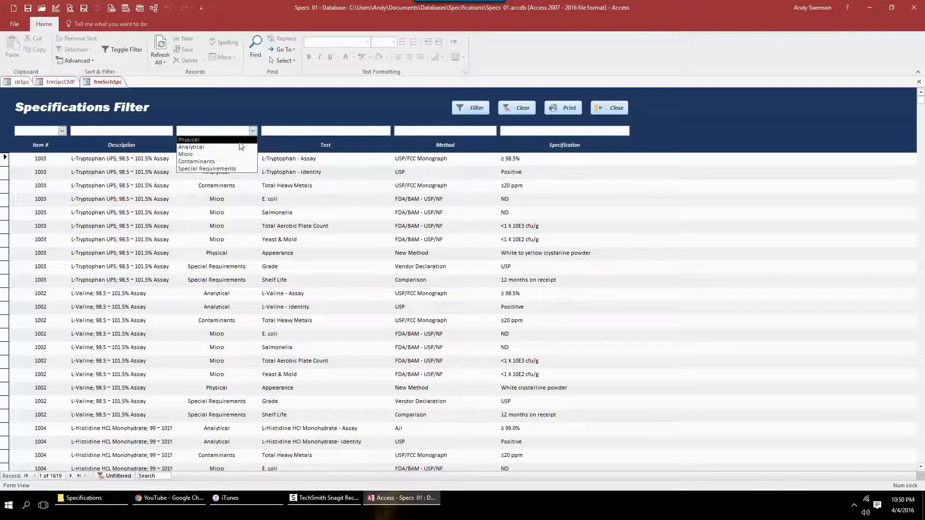
left_click(240, 147)
left_click(483, 111)
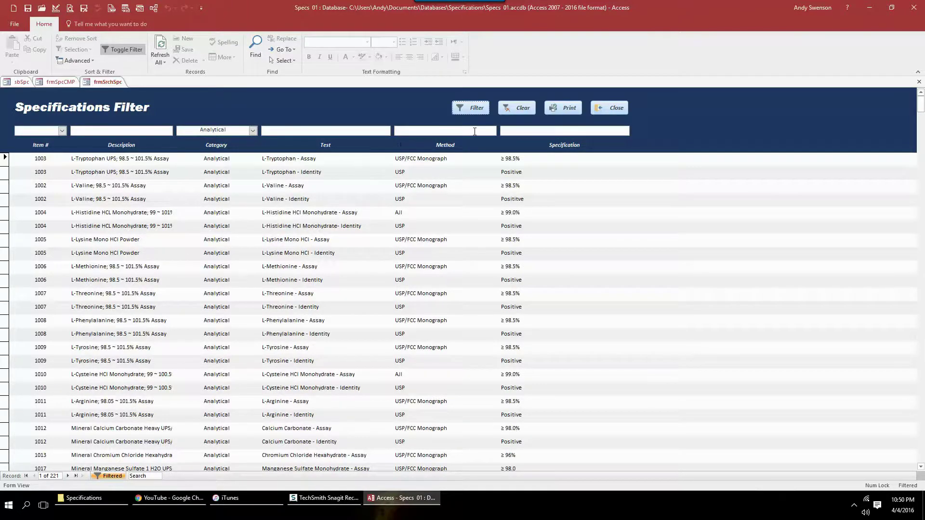
Step: Narrow the Analytical specifications to the method "USP" and look through the filtered records
type("USP")
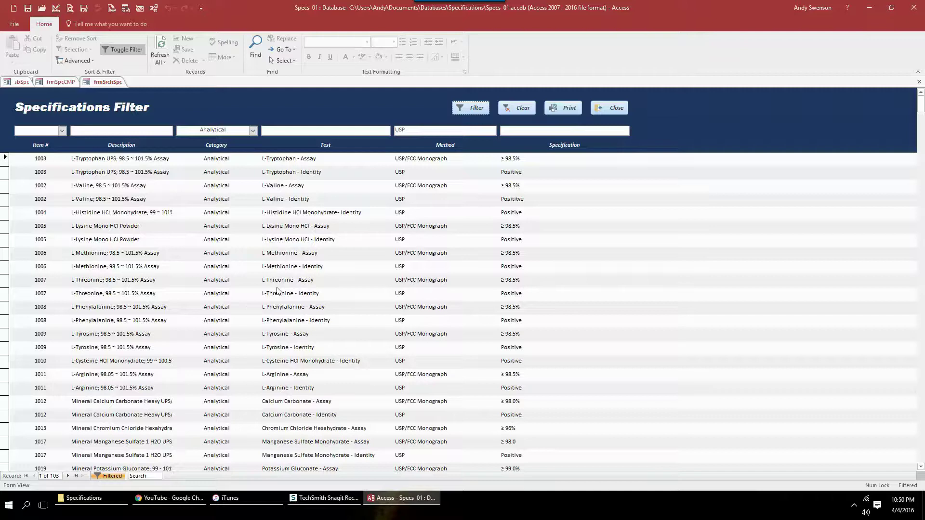
scroll(192, 366, "down", 3)
scroll(277, 291, "up", 3)
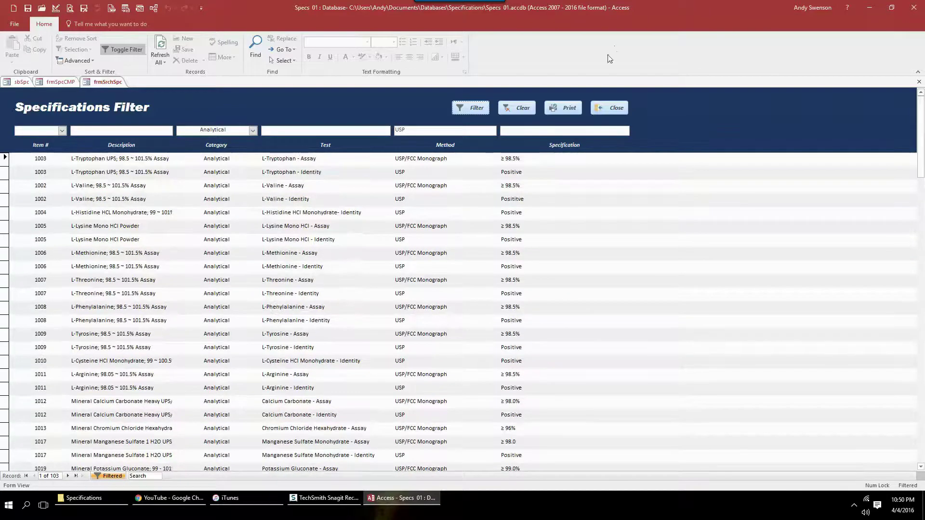
scroll(423, 278, "down", 2)
scroll(422, 278, "up", 2)
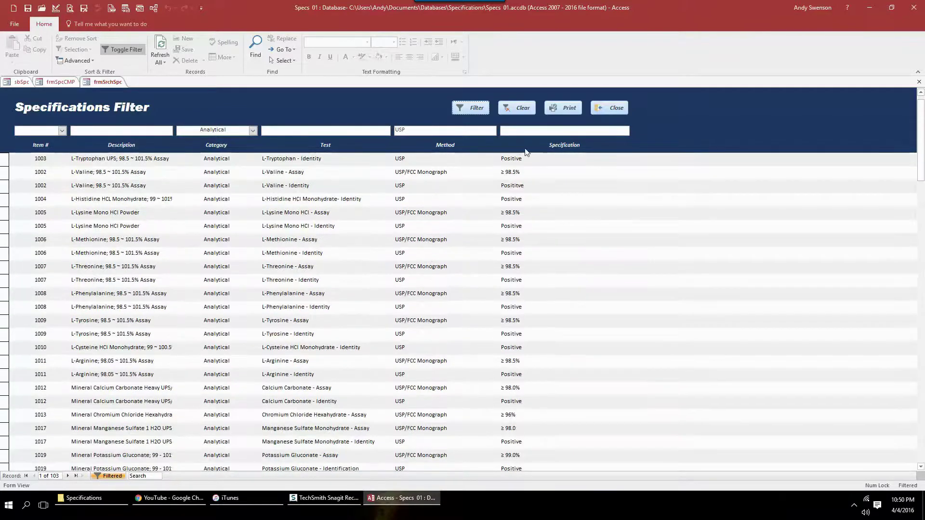
Step: Clear the current filters and filter the specifications by the Micro category
left_click(523, 113)
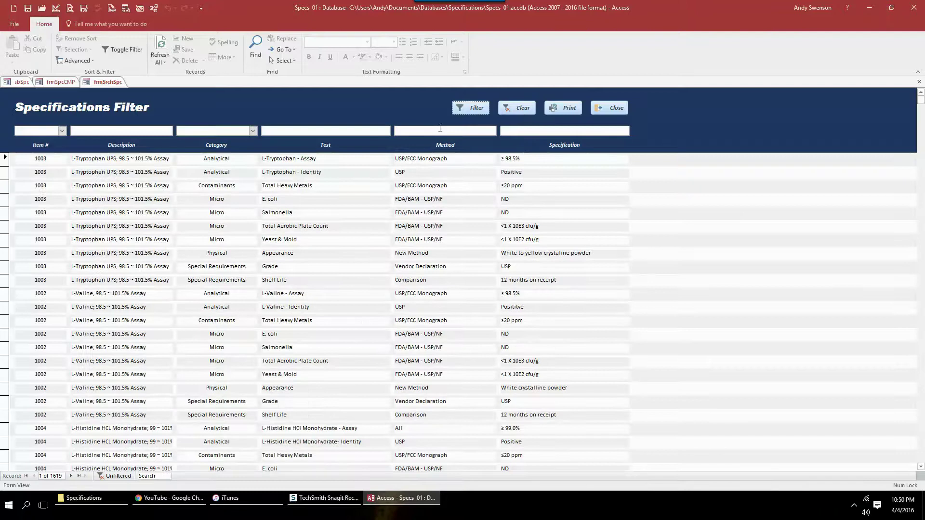
left_click(252, 131)
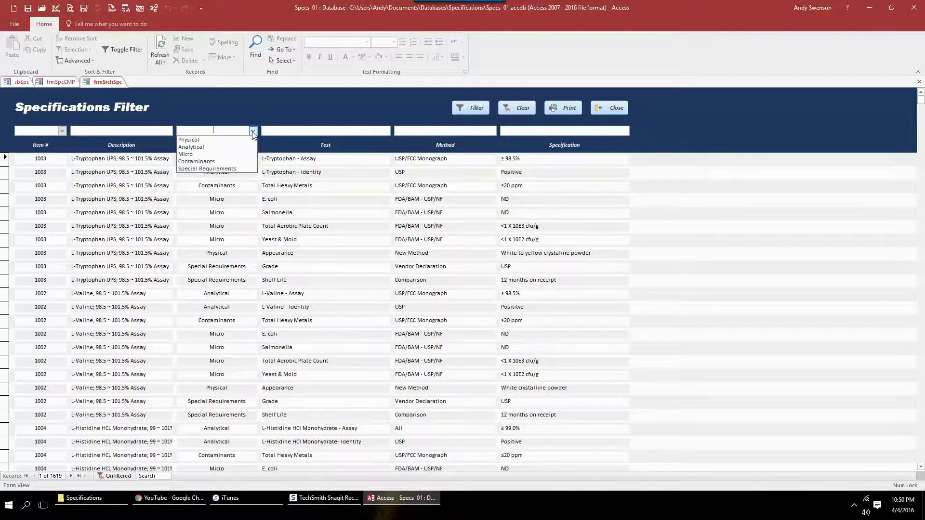
left_click(188, 154)
left_click(470, 109)
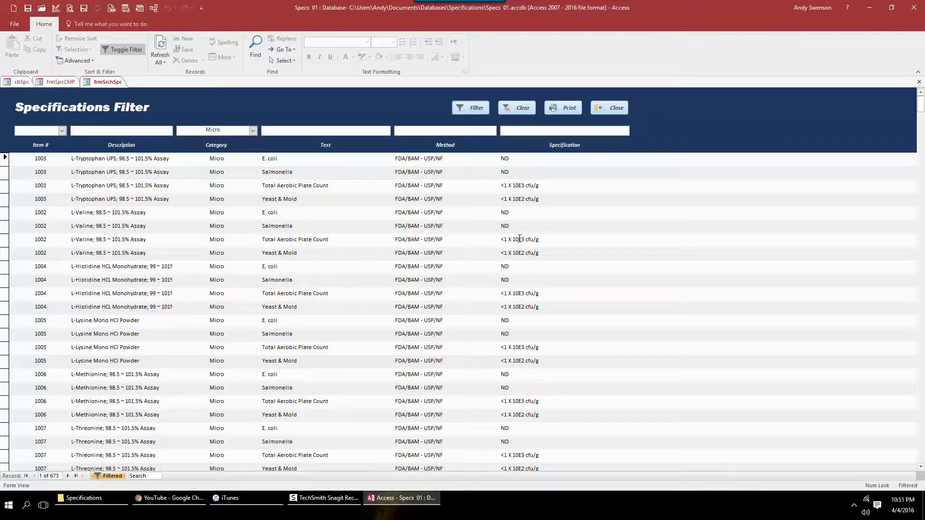
Step: Look through the Micro specification records and close the specifications filter
scroll(365, 309, "down", 5)
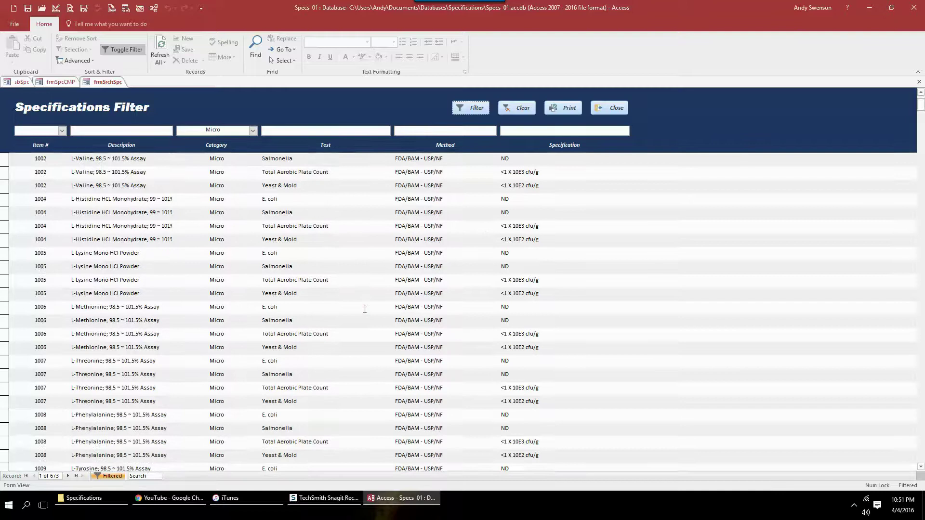
scroll(365, 308, "down", 15)
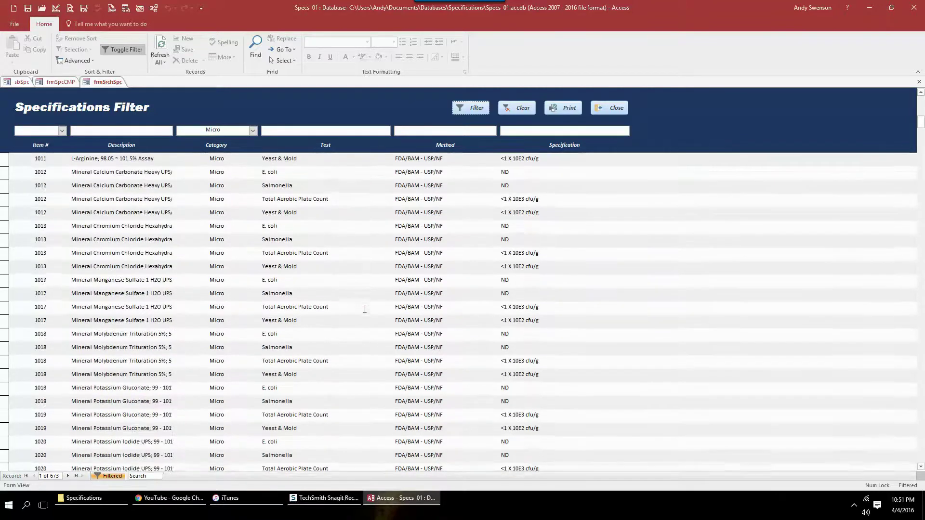
scroll(365, 308, "down", 4)
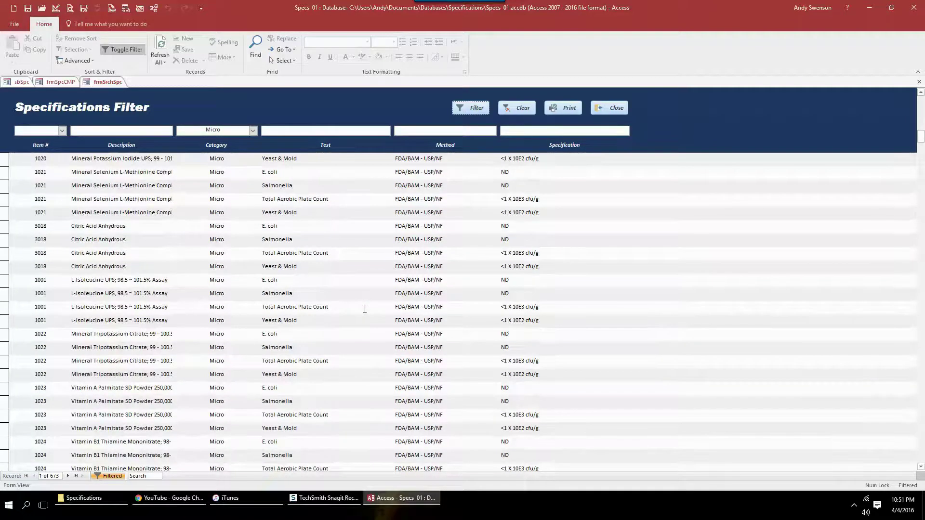
scroll(365, 309, "down", 4)
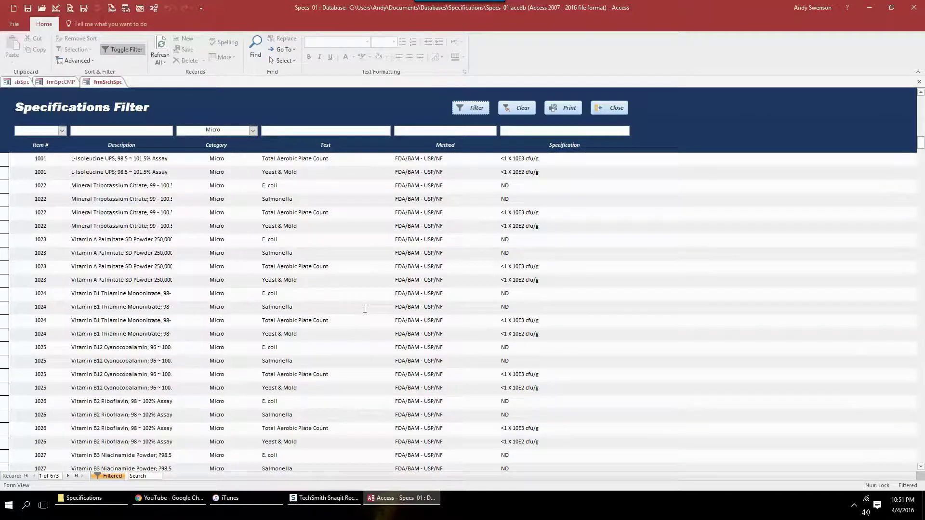
scroll(365, 309, "down", 6)
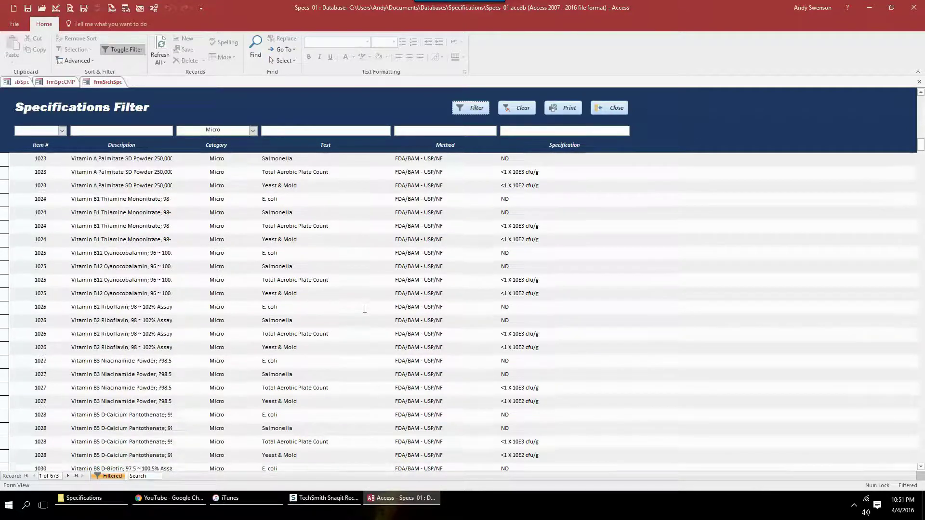
left_click(625, 105)
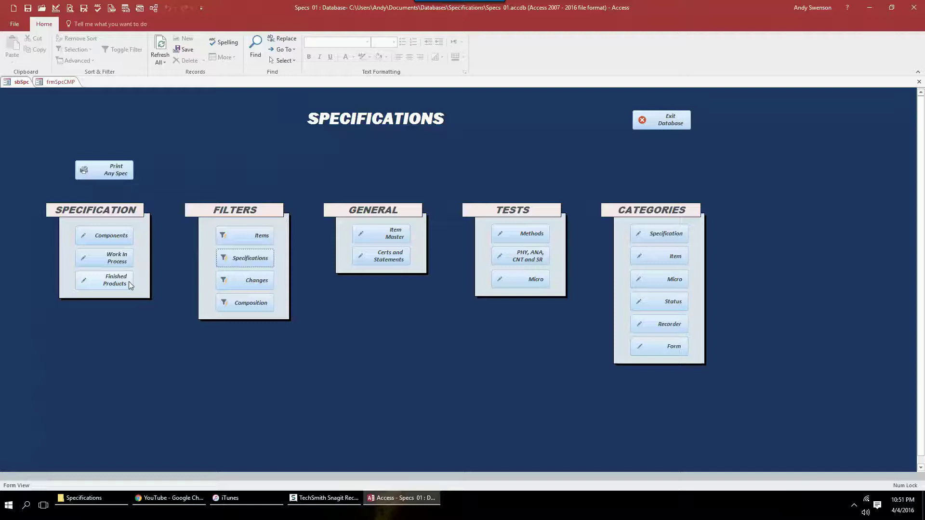
Step: Open the Work In Process specifications, step one record up and return to item 5000
left_click(107, 259)
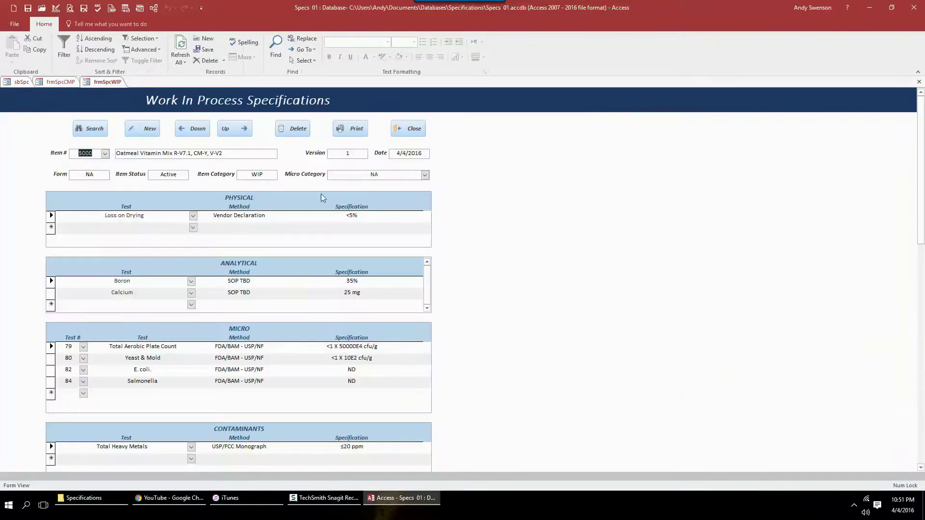
left_click(239, 130)
left_click(195, 129)
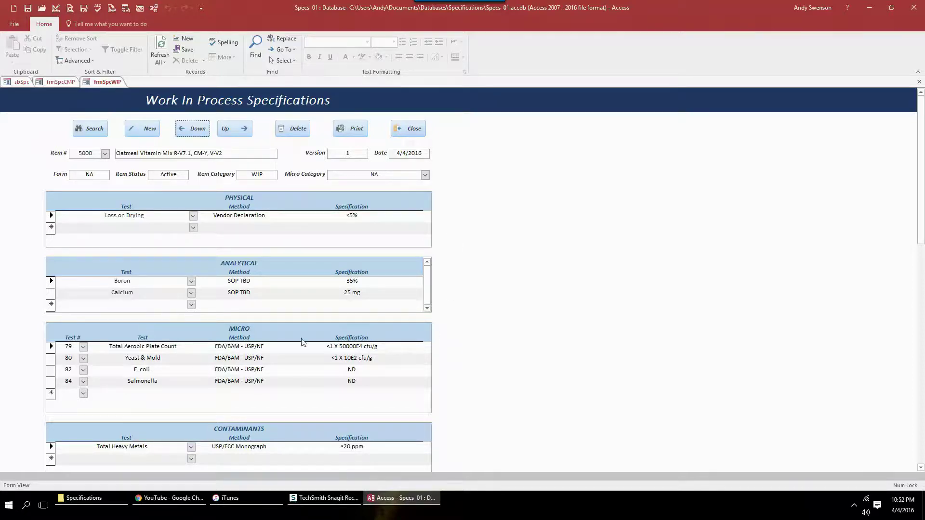
Step: Reselect test number 79 in the first Micro row of item 5000 and go to that row's specification
left_click(83, 347)
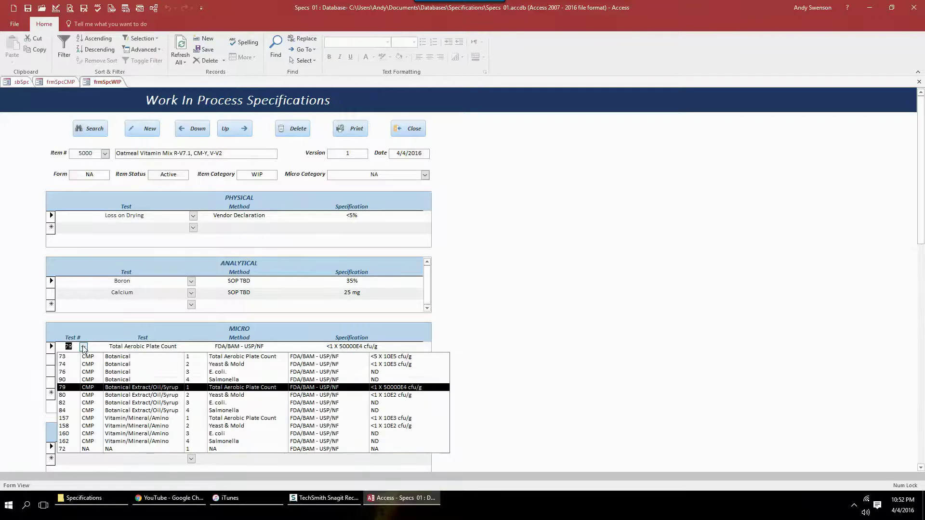
left_click(89, 390)
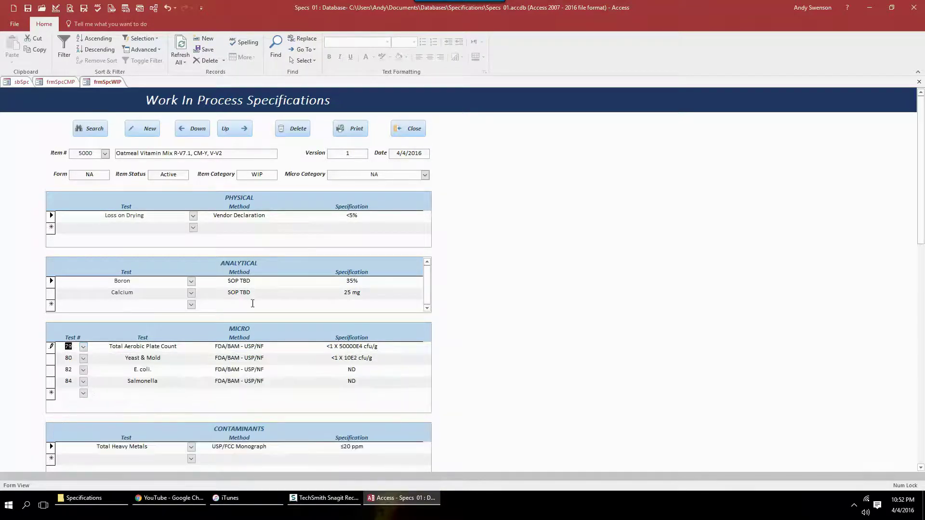
left_click_drag(339, 345, 371, 346)
left_click(388, 348)
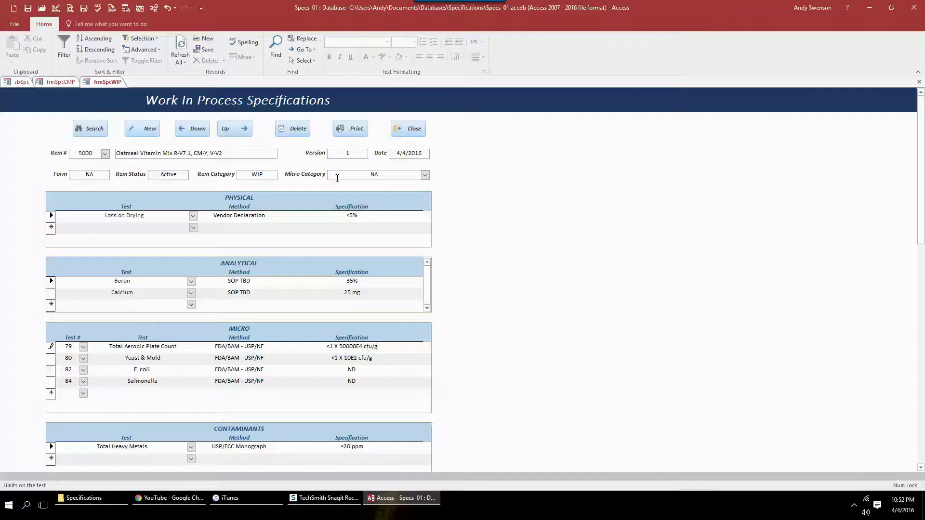
Step: Set item 5000's micro category to Botanical Extract/Oil/Syrup
left_click(424, 175)
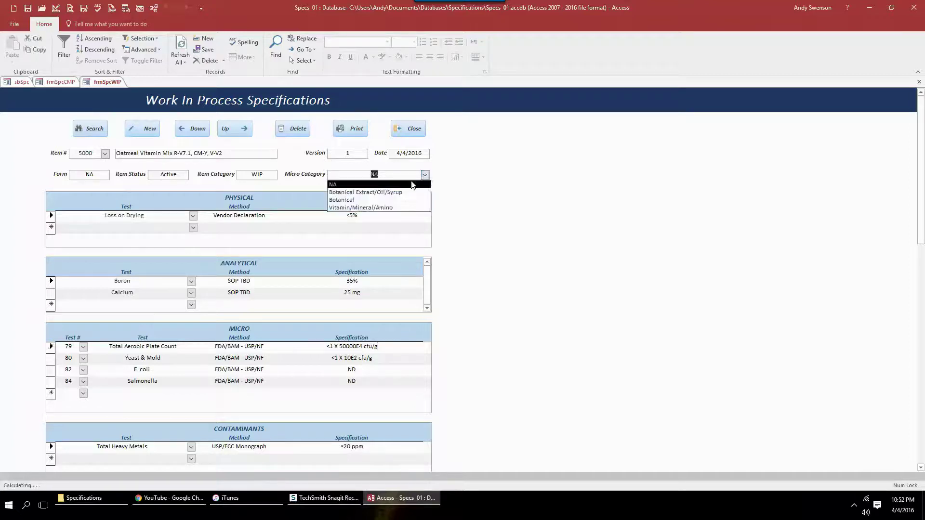
left_click(379, 193)
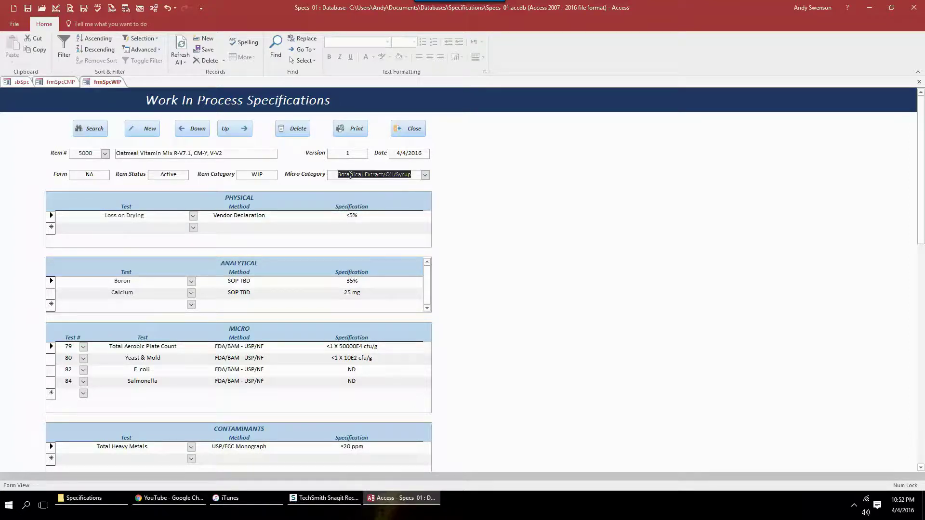
left_click(143, 215)
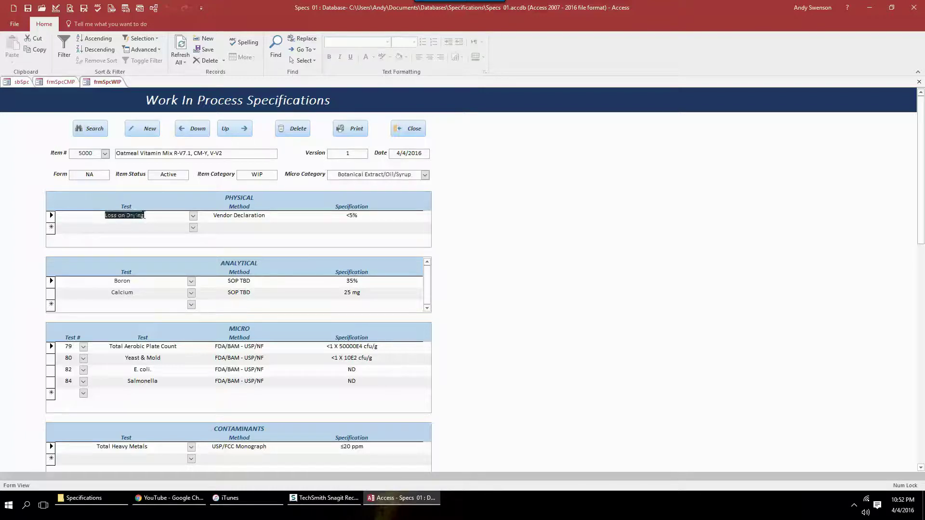
Step: Add the Ascorbic Acid test to item 5000's Analytical section with the specification "500000 mg"
left_click(139, 282)
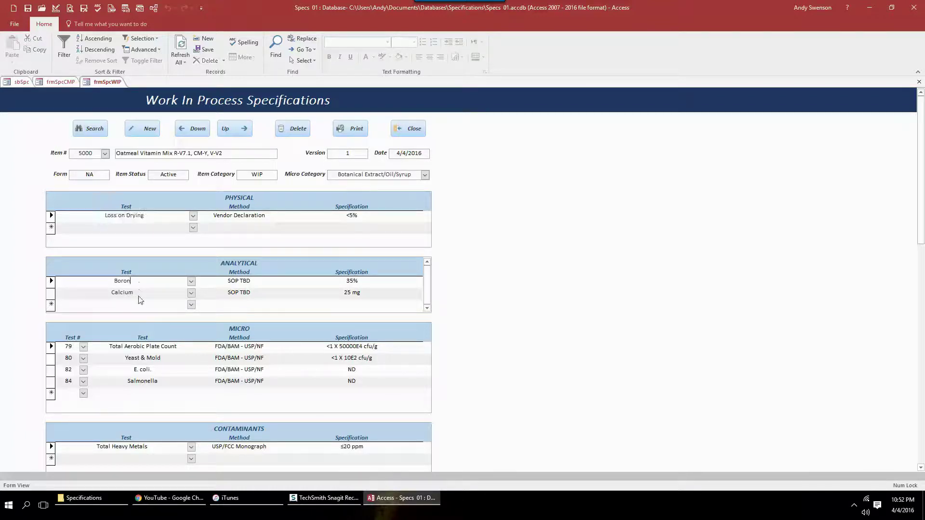
left_click(191, 304)
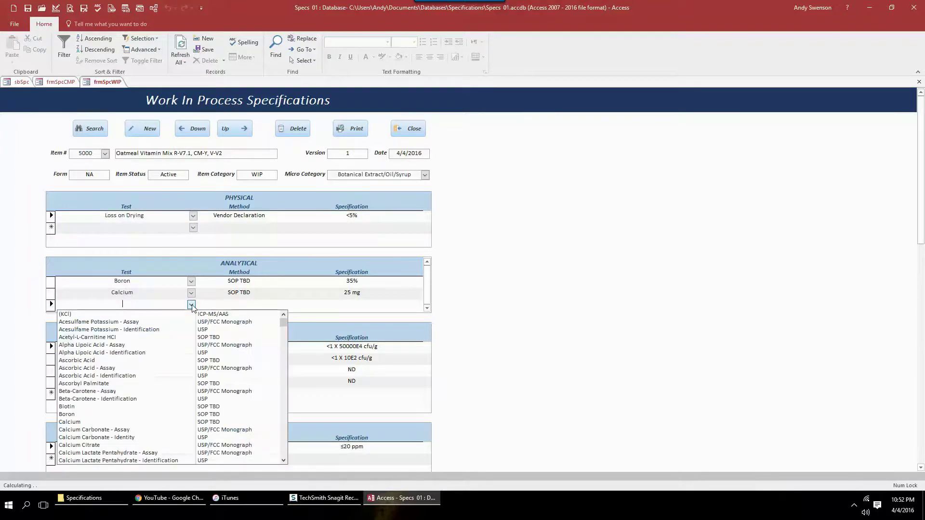
left_click(99, 361)
left_click(383, 308)
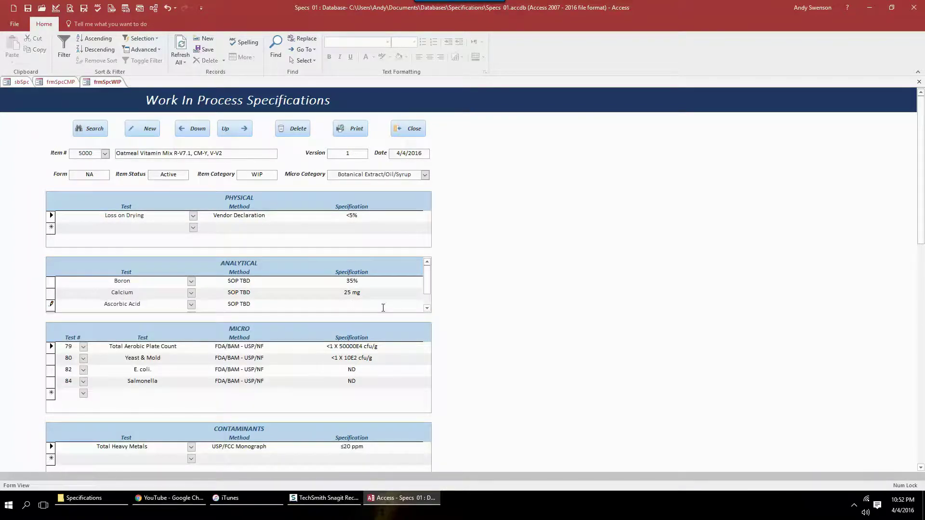
type("500000 mg")
key("Tab")
key("ctrl+Tab")
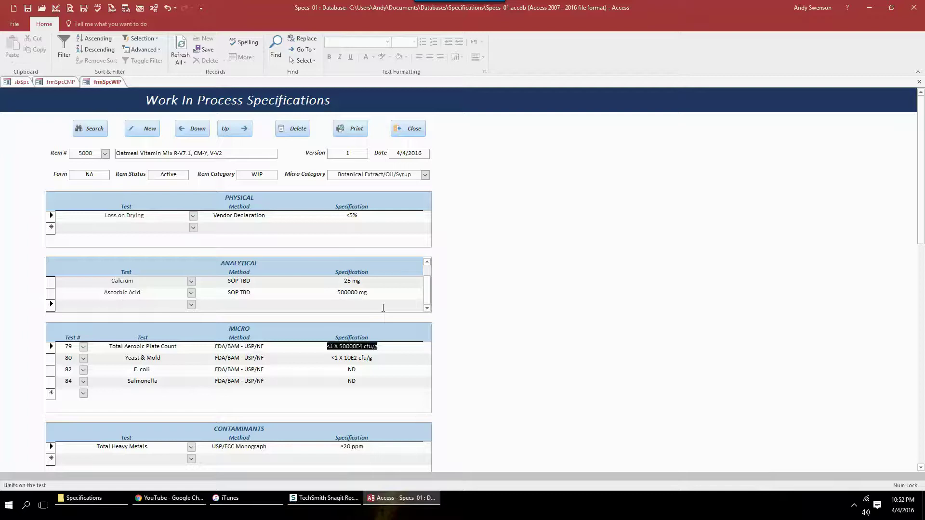
Step: Look through the certifications, composition and change history of item 5000's work in process specification
left_click_drag(922, 217, 911, 323)
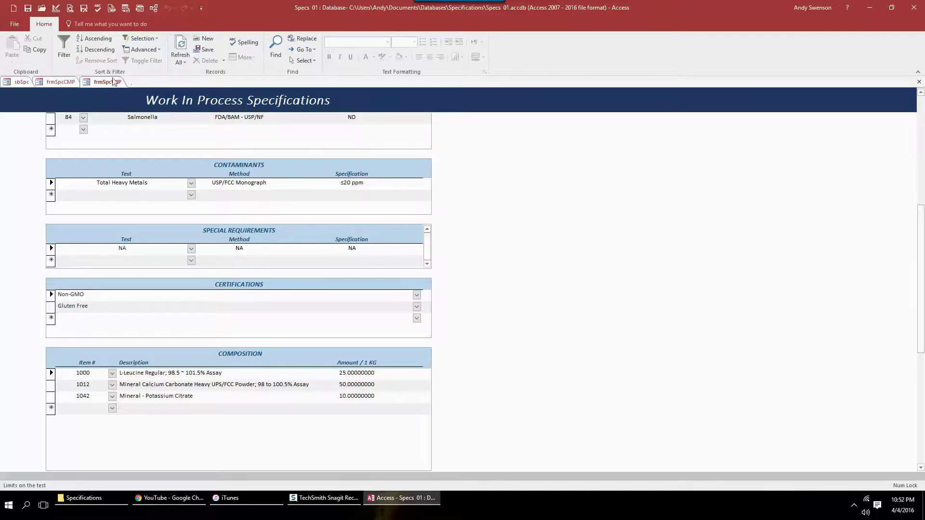
left_click(24, 83)
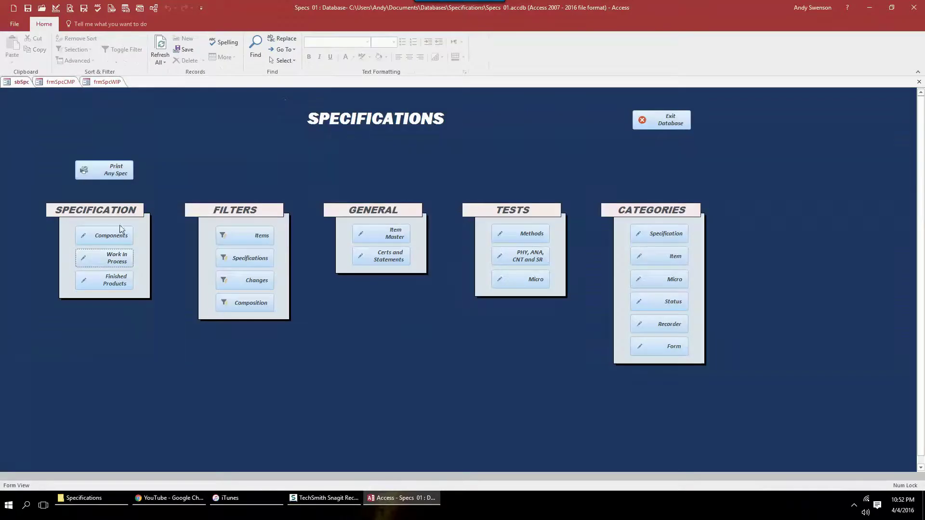
left_click(120, 83)
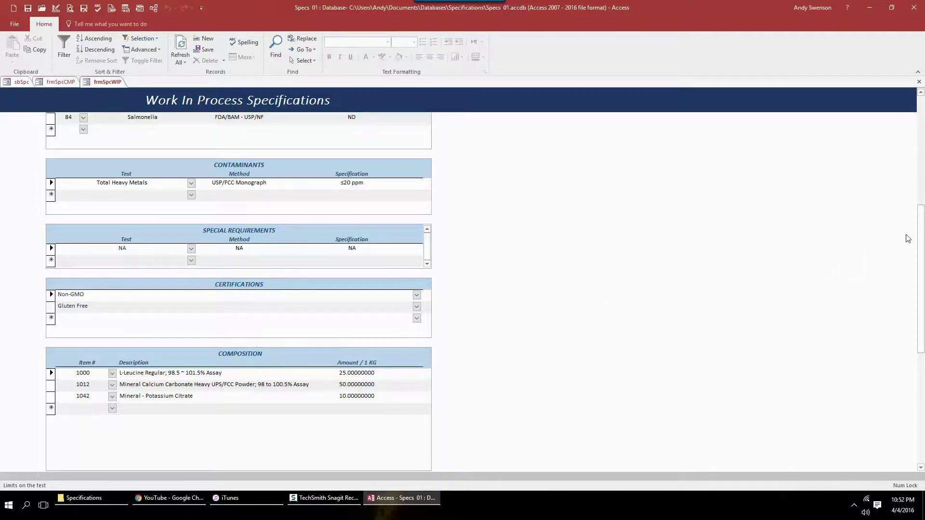
scroll(902, 239, "down", 3)
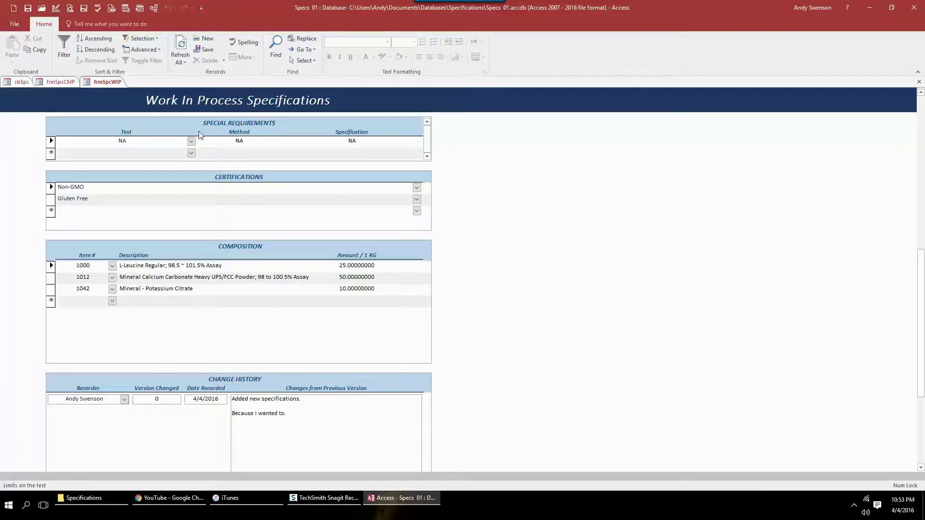
Step: Open the Finished Product specifications and check the unit of measure options for the composition row of item 5000
left_click(21, 84)
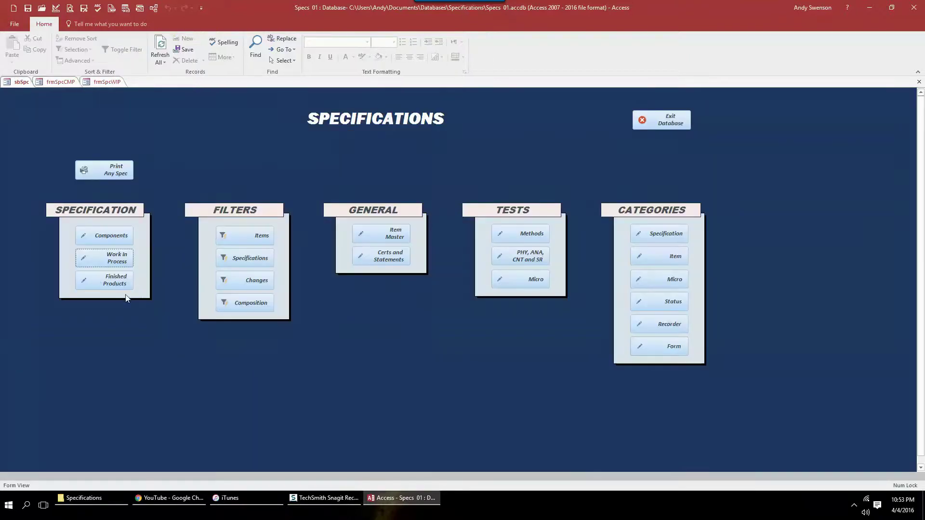
left_click(120, 284)
scroll(620, 293, "down", 10)
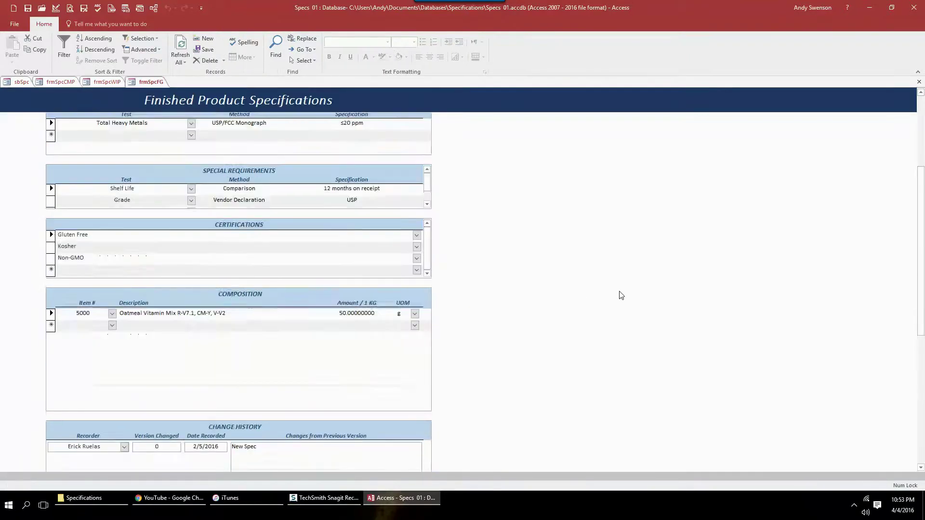
left_click(414, 217)
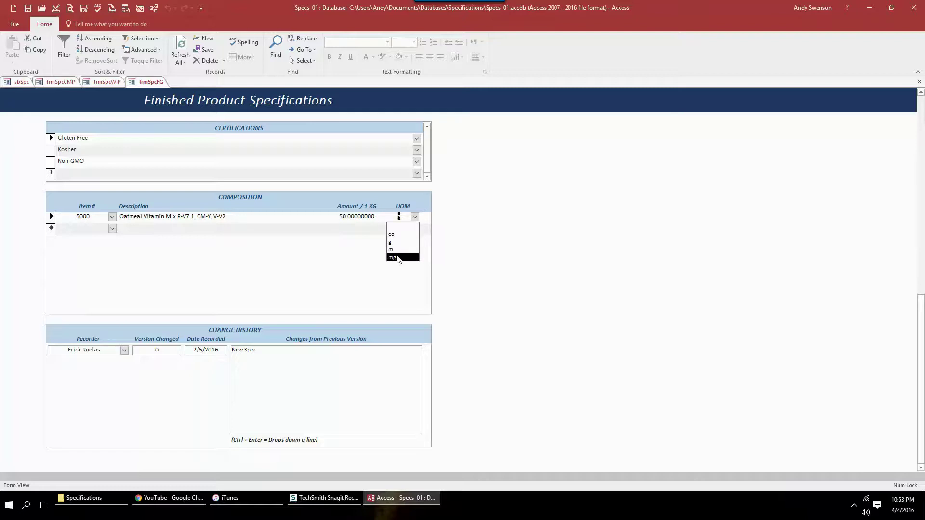
left_click(457, 208)
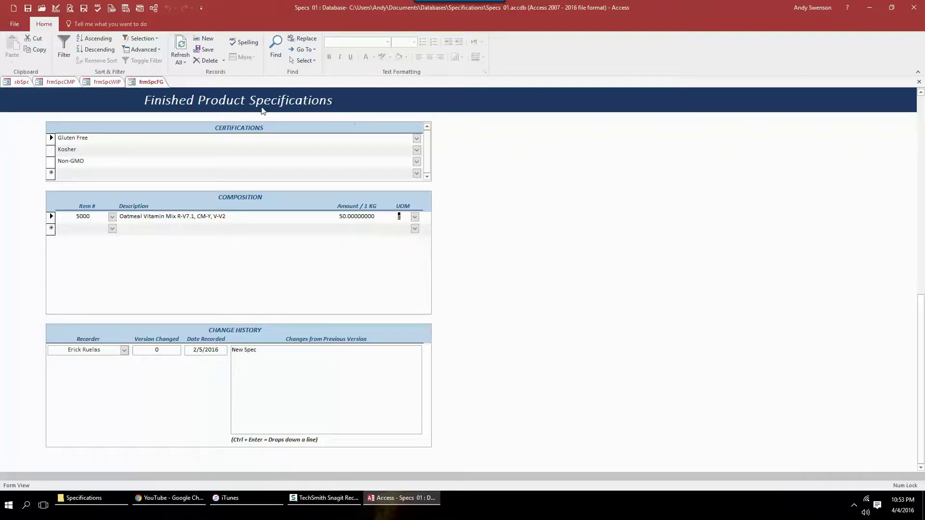
Step: Add item 1027, Vitamin B3 Niacinamide Powder, to the work in process composition with an amount of 50 per 1 KG
left_click(107, 82)
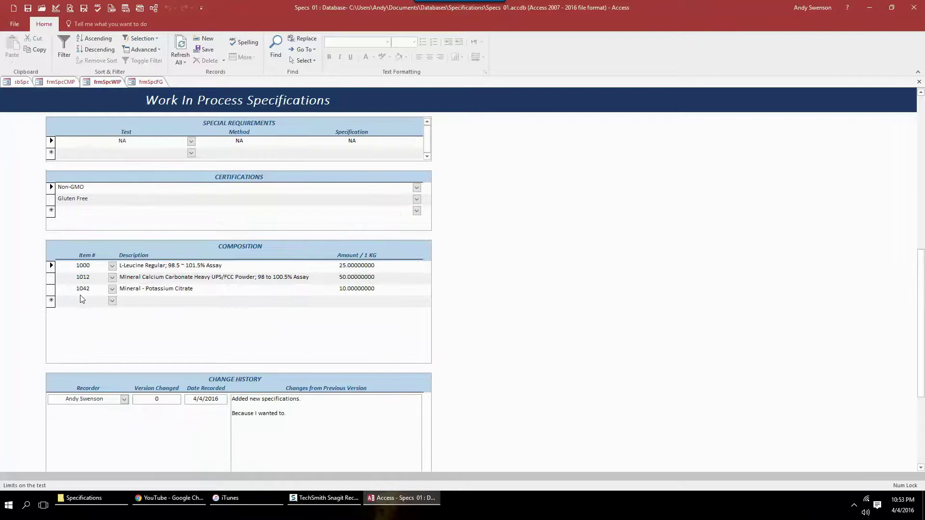
left_click(113, 301)
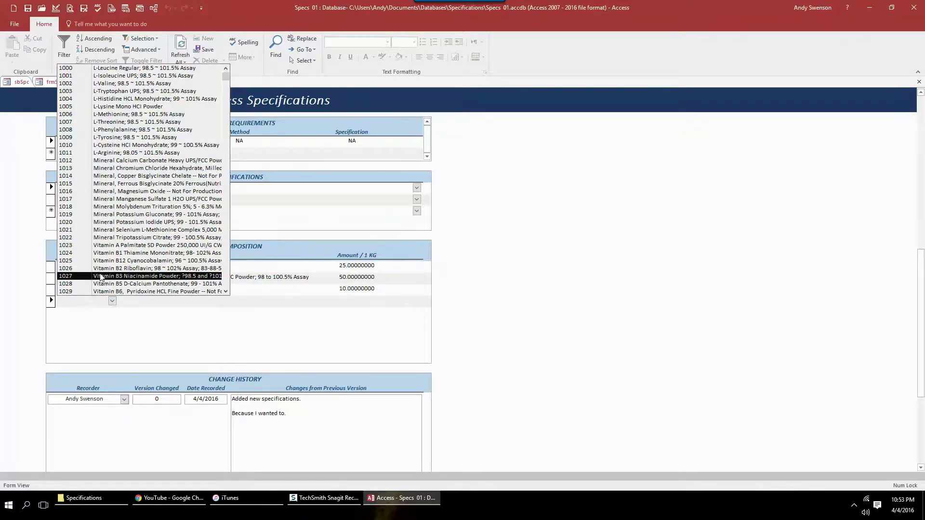
left_click(101, 277)
left_click_drag(340, 301, 374, 300)
type("50.00000000")
key("Tab")
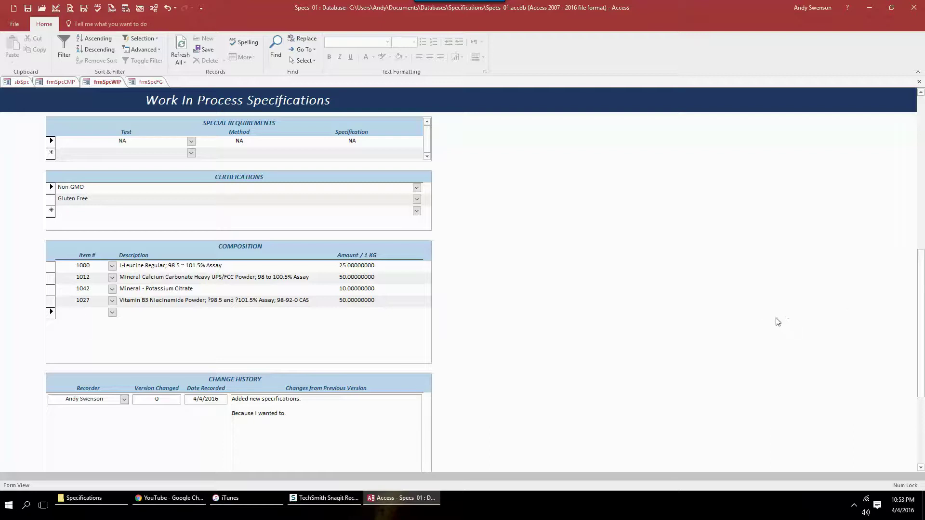
Step: Preview the work in process specification report for item 5000 without the change history and zoom in on it
key("ctrl+Tab")
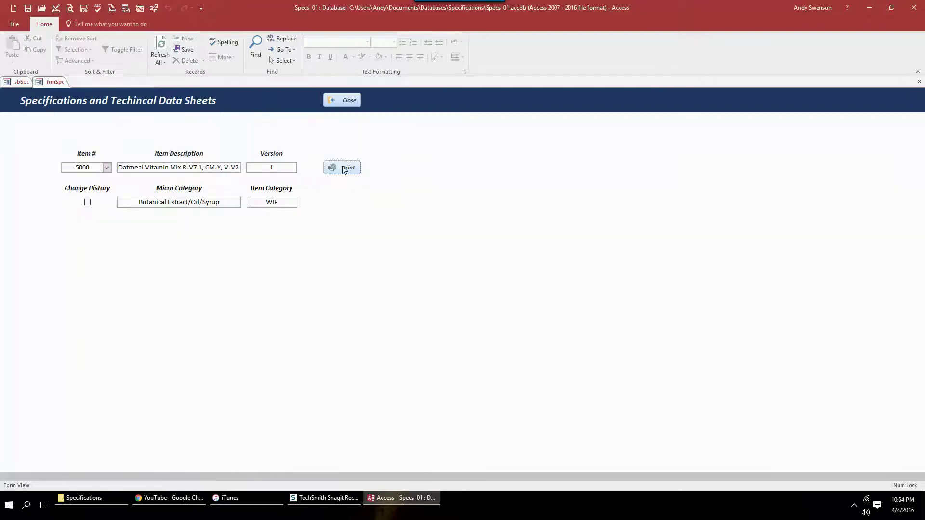
left_click(344, 168)
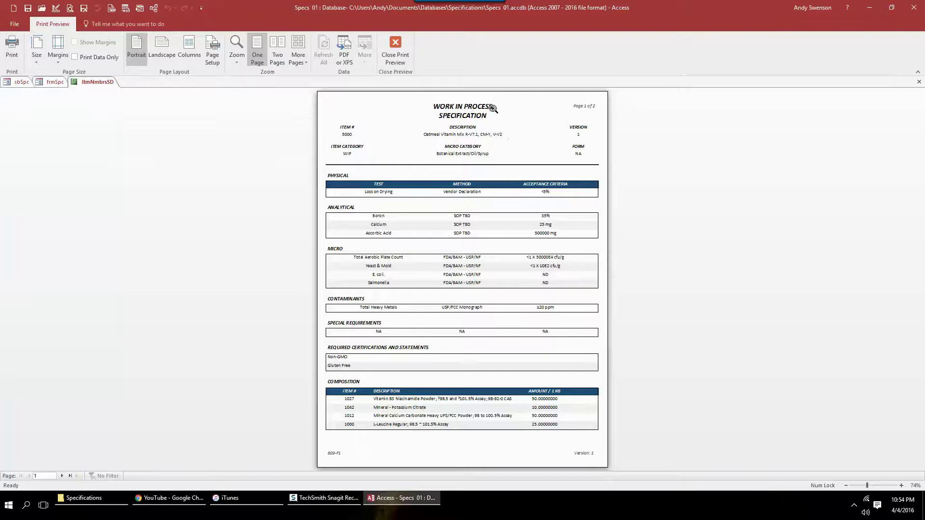
left_click(426, 114)
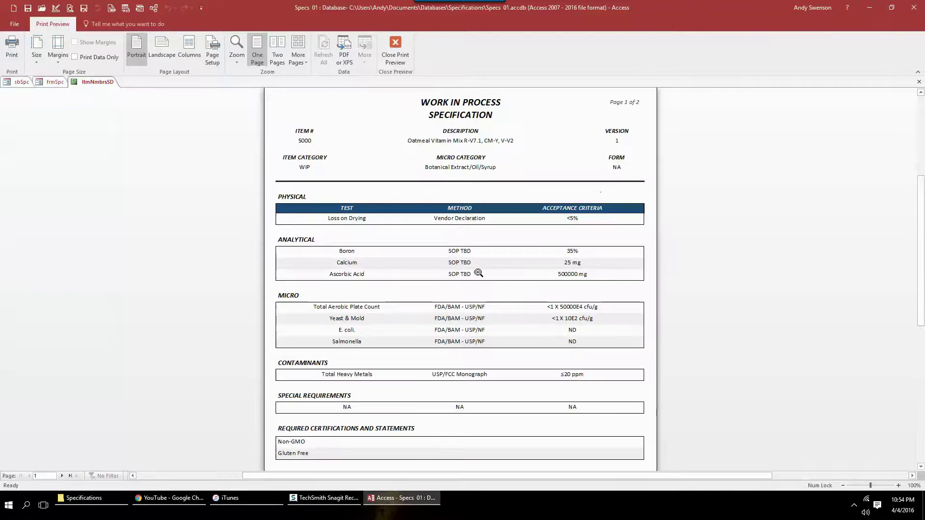
Step: Review the composition section and approval page of item 5000's work in process report, then return to the main menu
scroll(478, 272, "down", 3)
scroll(478, 273, "down", 3)
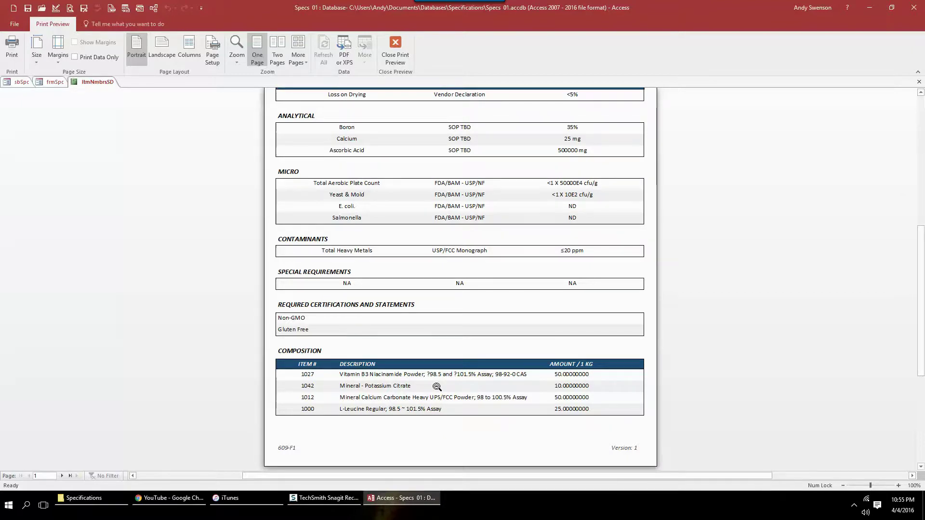
scroll(437, 387, "up", 1)
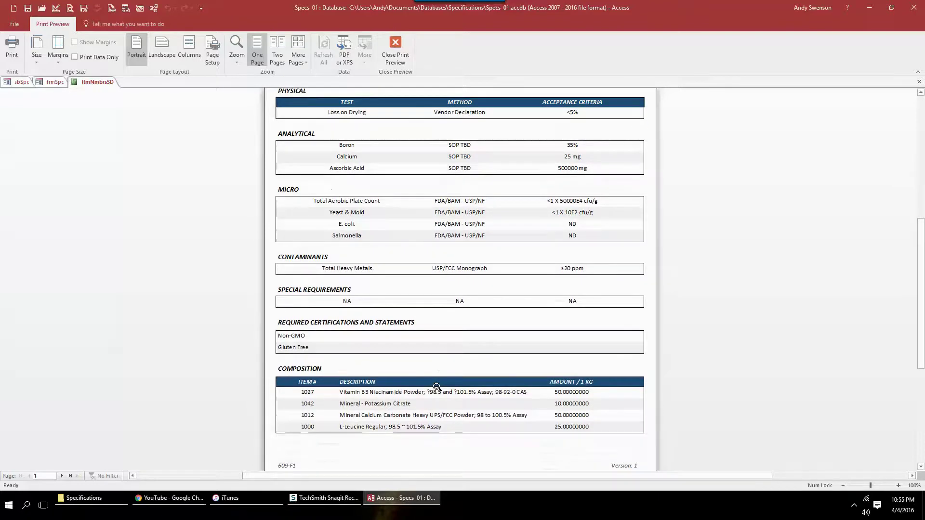
scroll(436, 386, "down", 1)
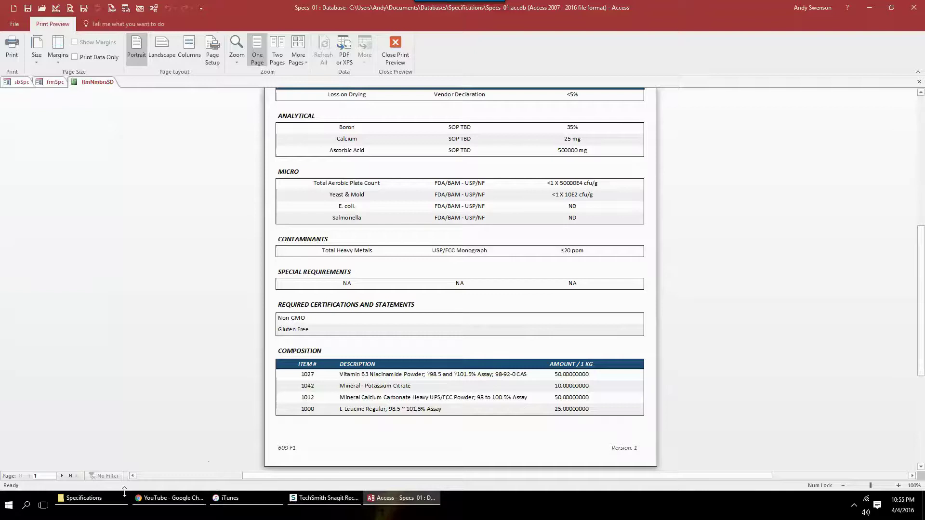
left_click(62, 476)
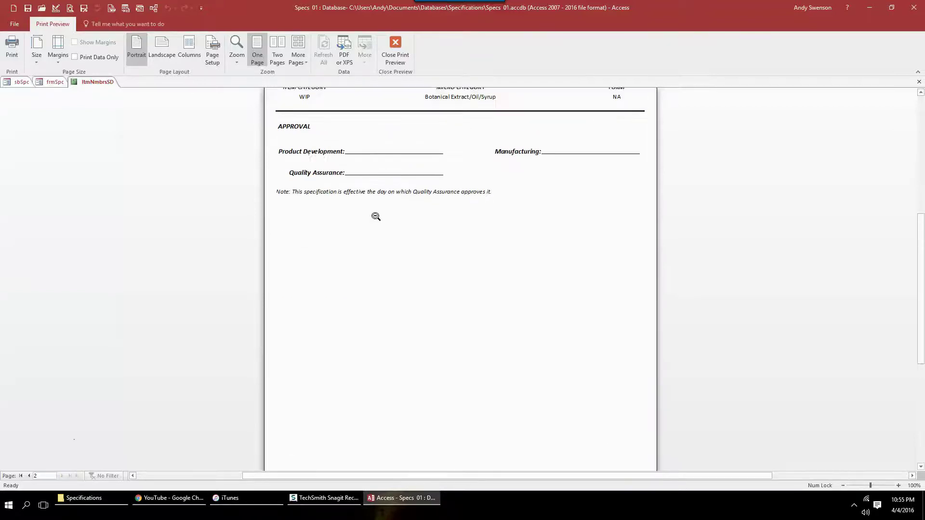
scroll(375, 216, "up", 2)
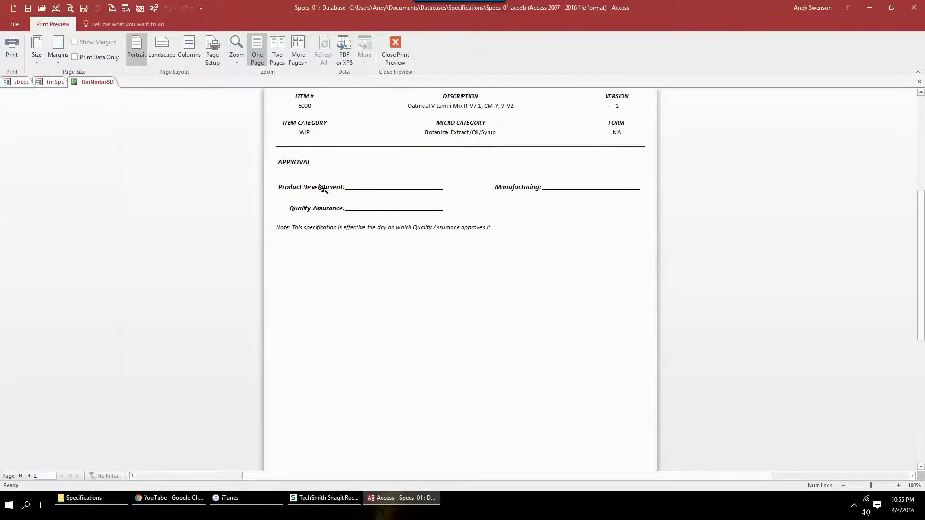
left_click(397, 50)
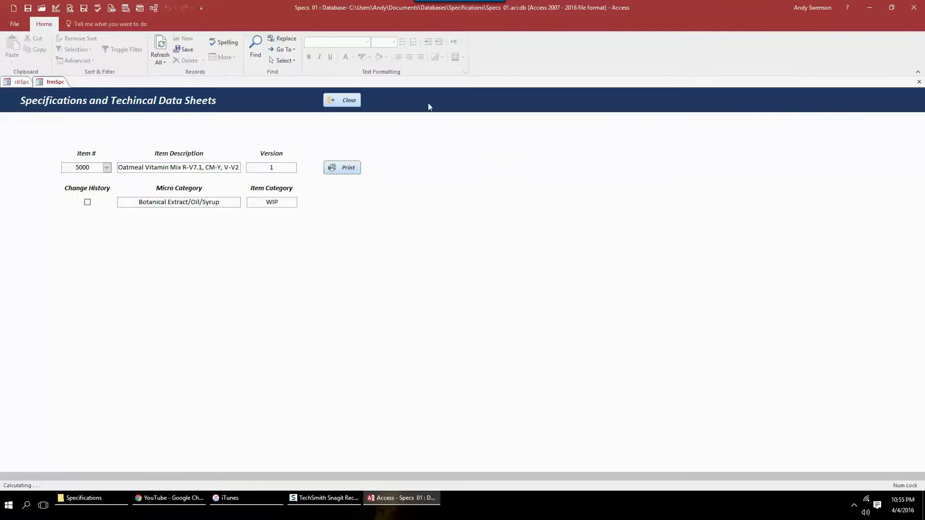
left_click(341, 101)
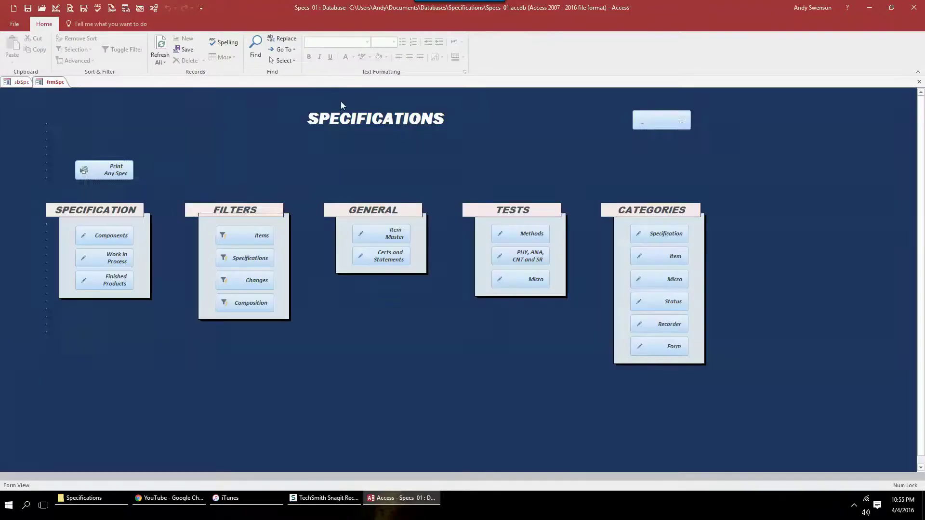
Step: Check which item numbers the Finished Product specifications form offers, and close the form
left_click(104, 283)
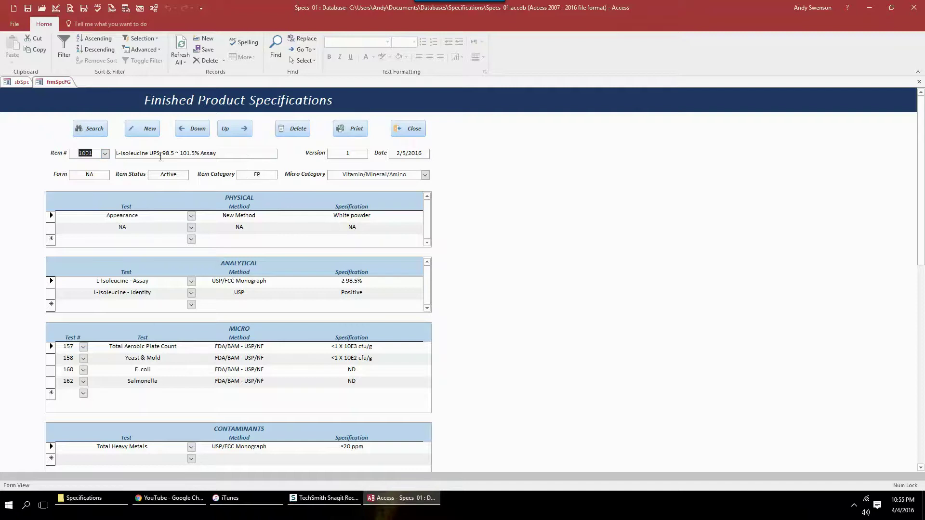
left_click(105, 153)
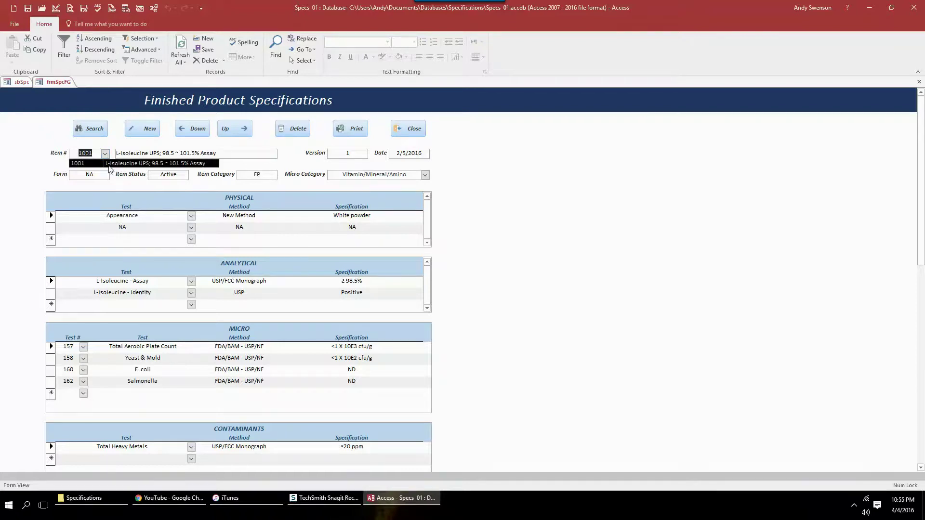
left_click(416, 131)
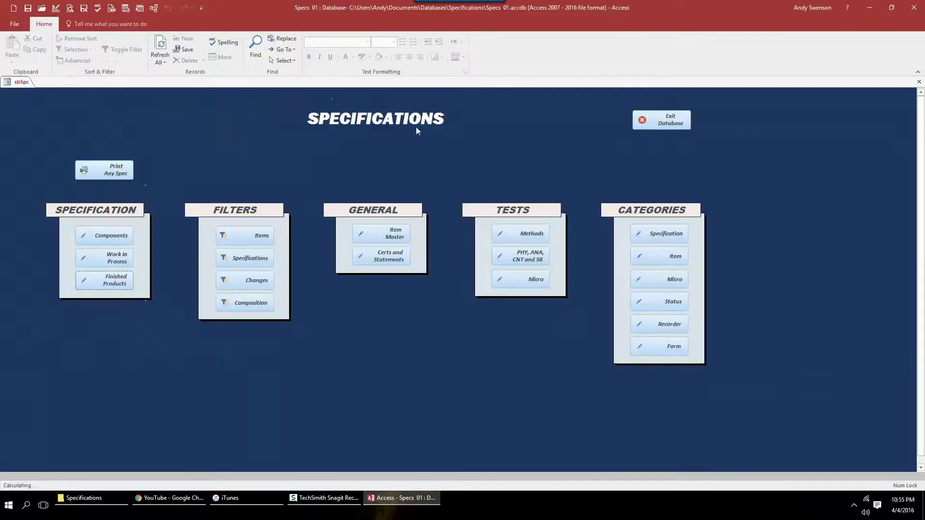
Step: Change the item category of items 1002 and 1003 to FP in the Item Master and close it
left_click(387, 235)
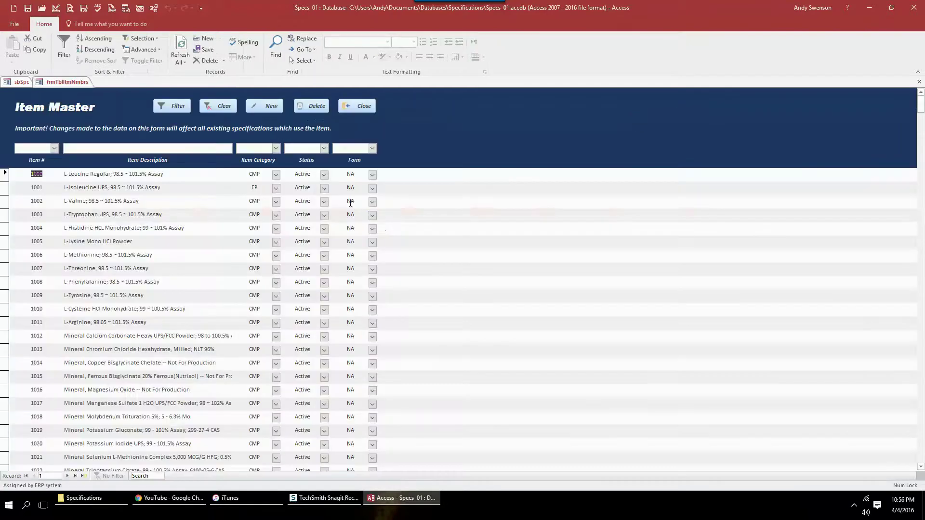
left_click(276, 202)
left_click(279, 222)
left_click(276, 216)
left_click(269, 234)
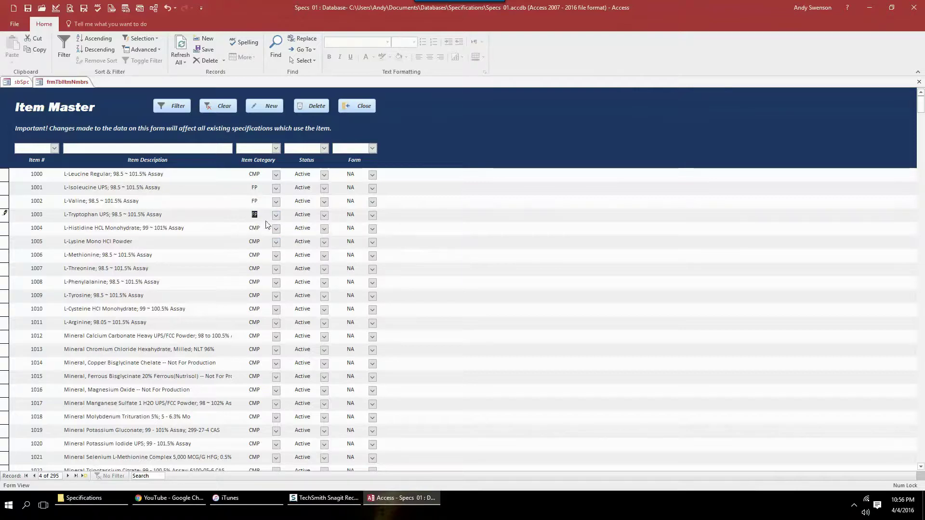
key("Tab")
key("Tab")
key("Tab")
left_click(362, 111)
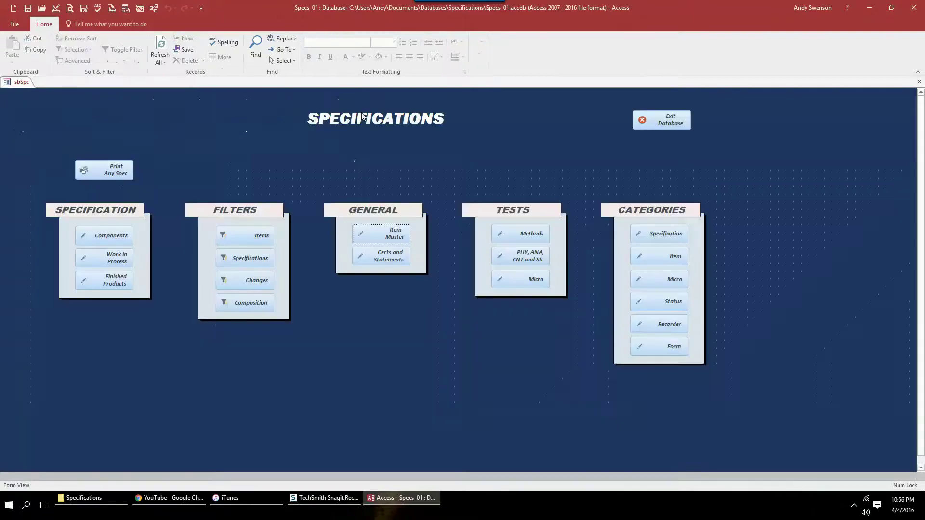
Step: Recheck the item numbers offered in the Finished Product specifications and examine item 1001's category
left_click(109, 282)
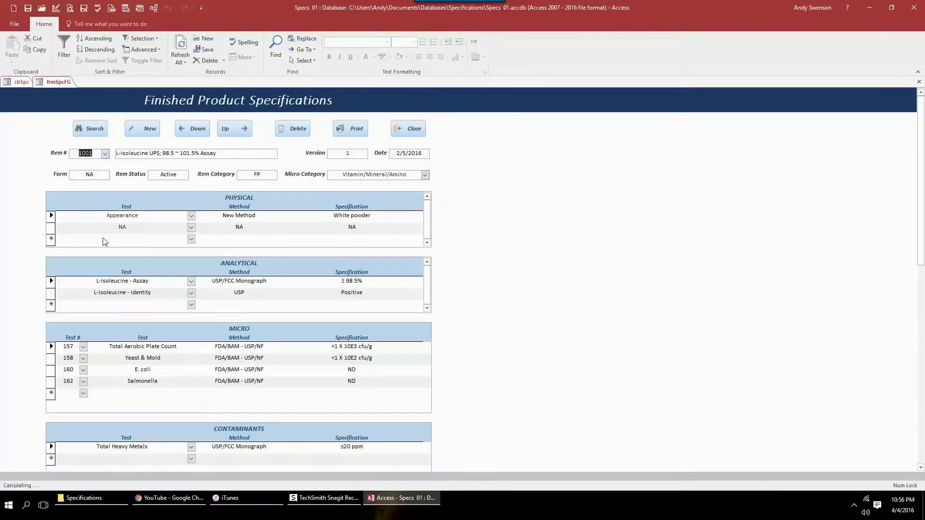
left_click(104, 154)
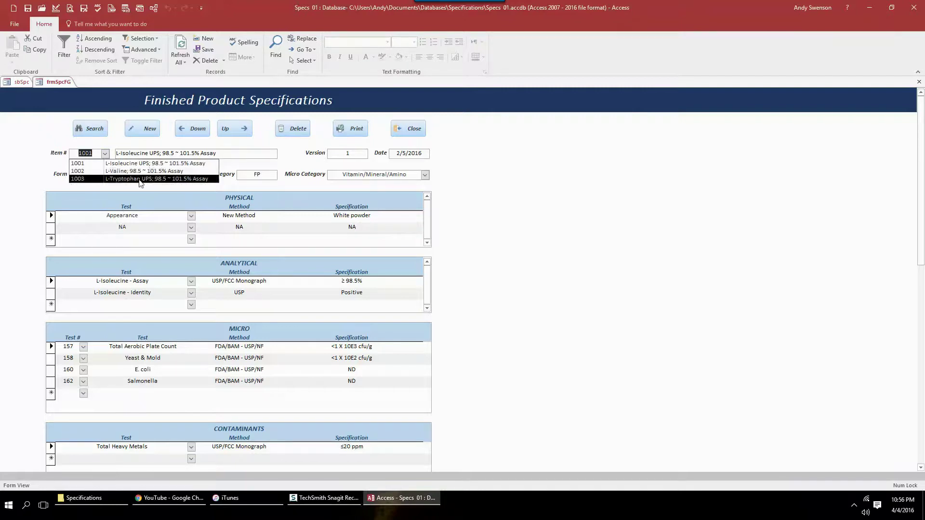
left_click(261, 175)
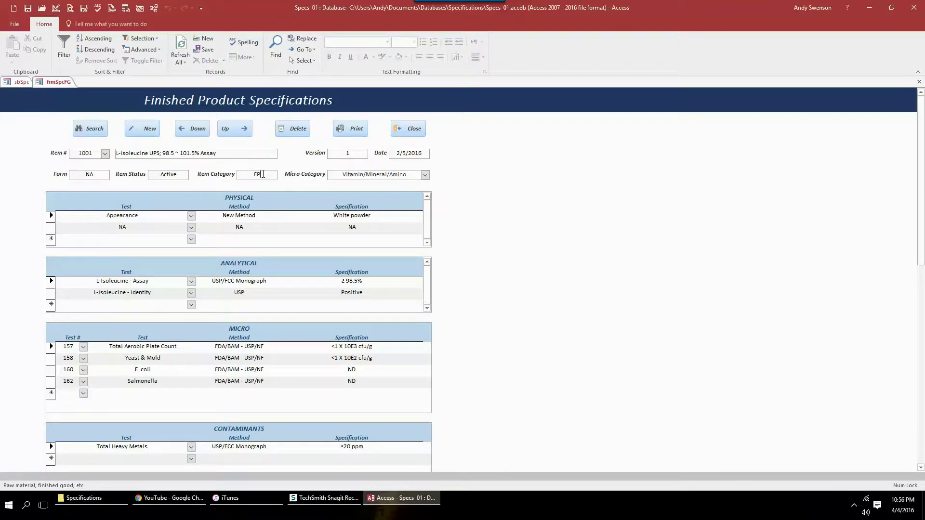
Step: Set the amount of item 5000 in finished product 1001's composition to 500 per 1 KG and close the specification
scroll(472, 268, "down", 5)
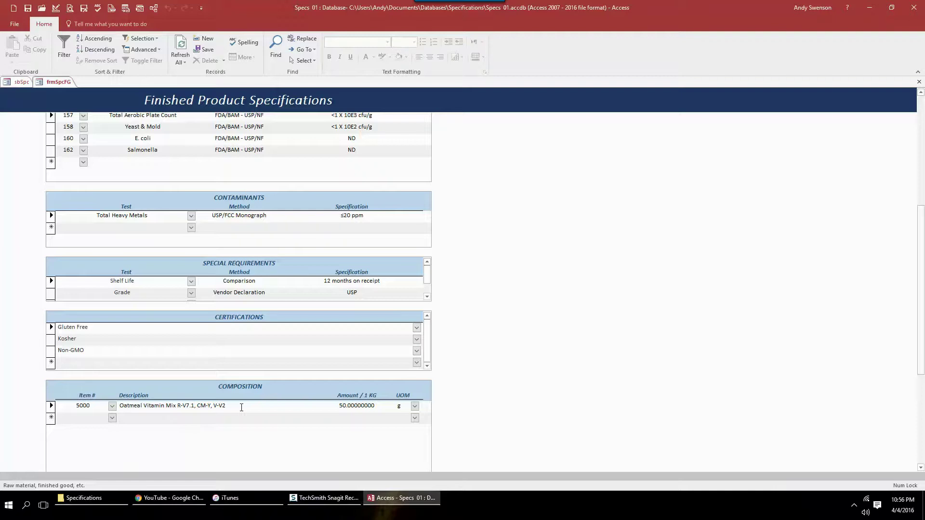
left_click_drag(338, 406, 344, 406)
type("500")
key("Tab")
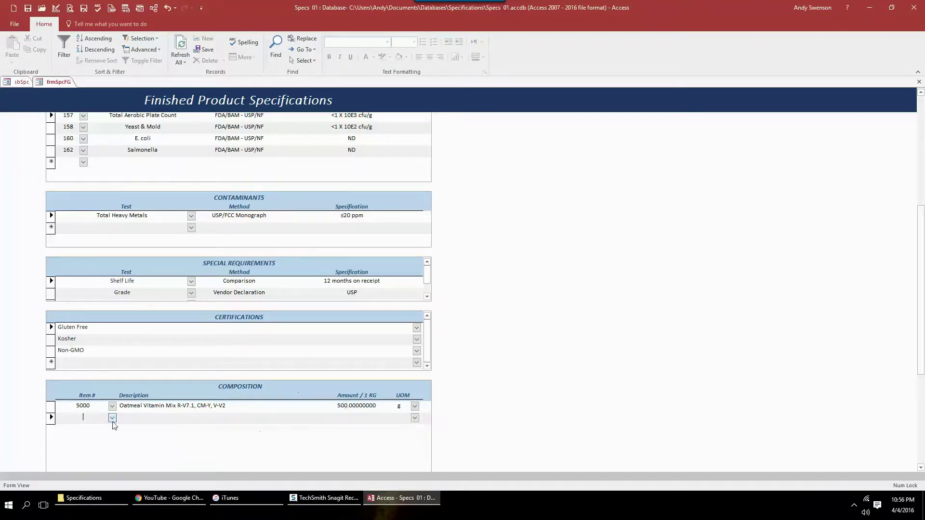
left_click_drag(920, 311, 922, 96)
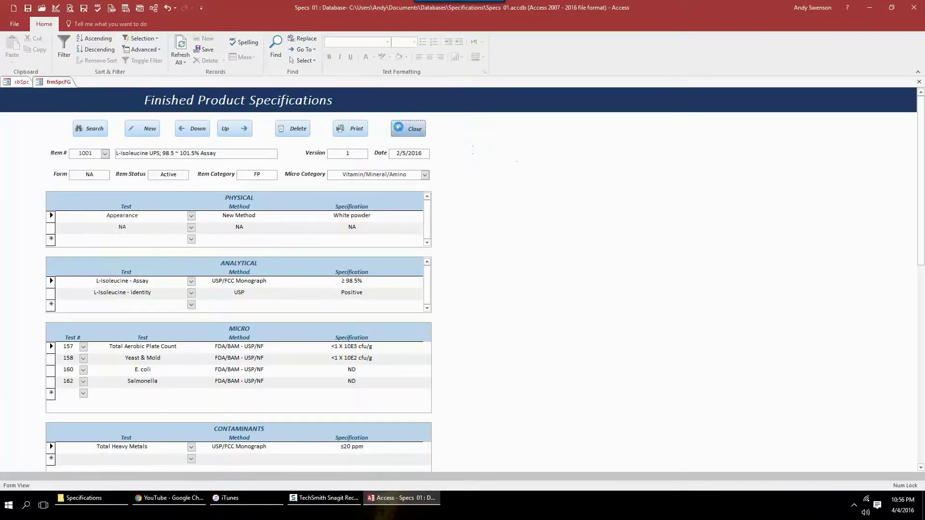
left_click(408, 131)
Step: Add item 9002 to the Item Master with description Bottle, category CMP, status Active and form NA
left_click(389, 233)
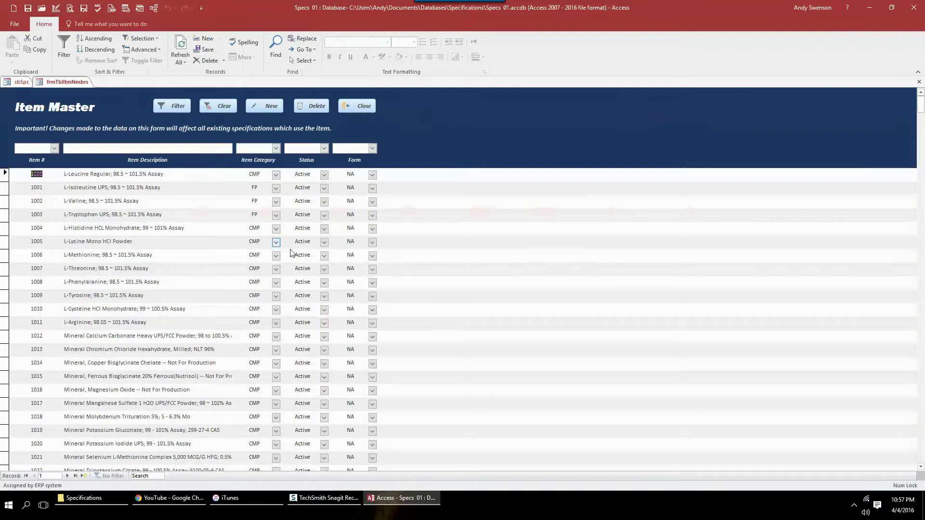
left_click(264, 103)
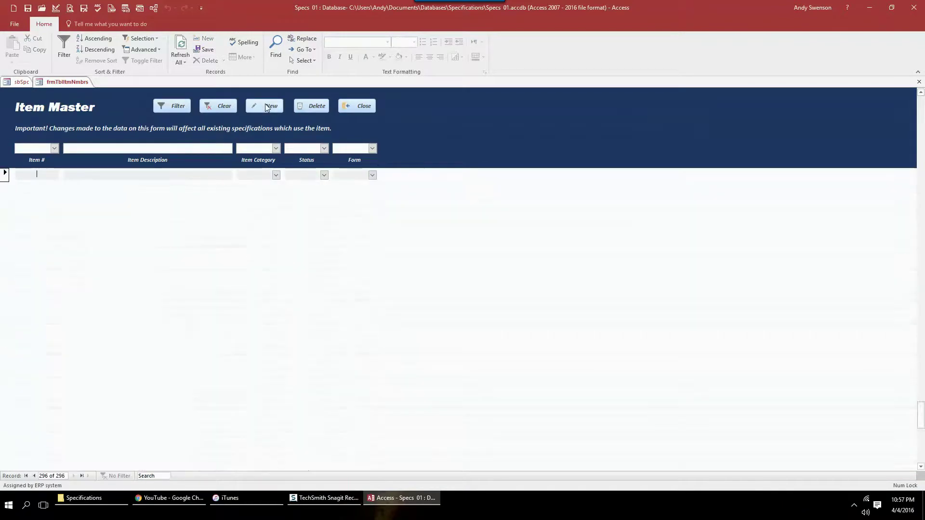
type("1")
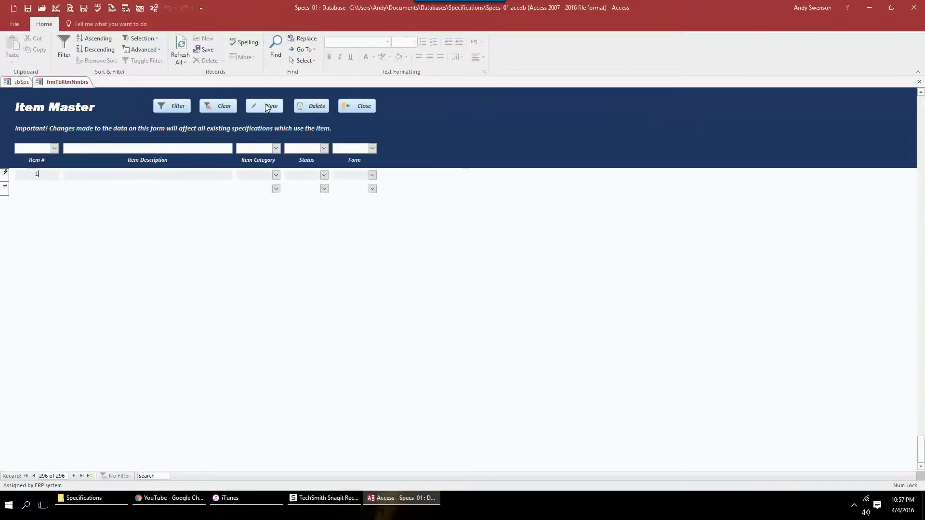
type("000")
key("BackSpace")
key("BackSpace")
key("BackSpace")
type("9")
type("002")
type("Bottle")
key("Tab")
type("CMP")
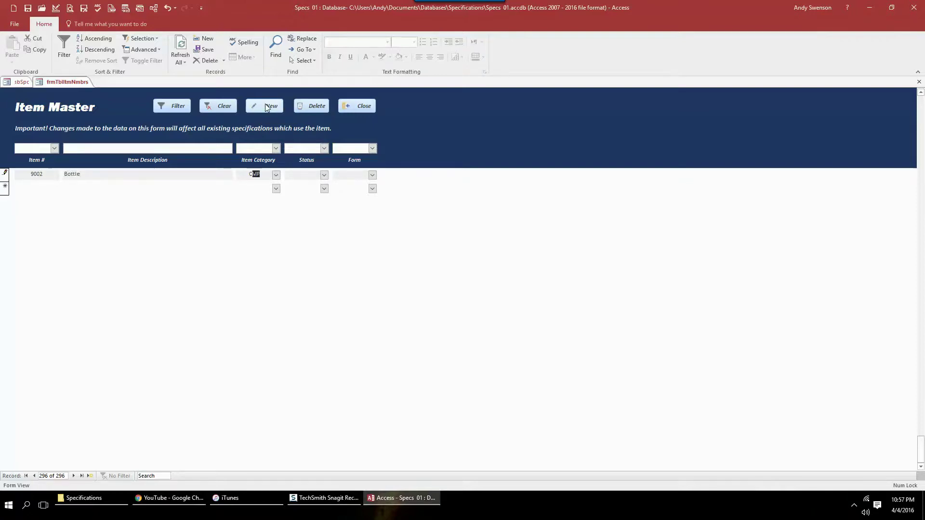
key("Tab")
type("Active")
key("Tab")
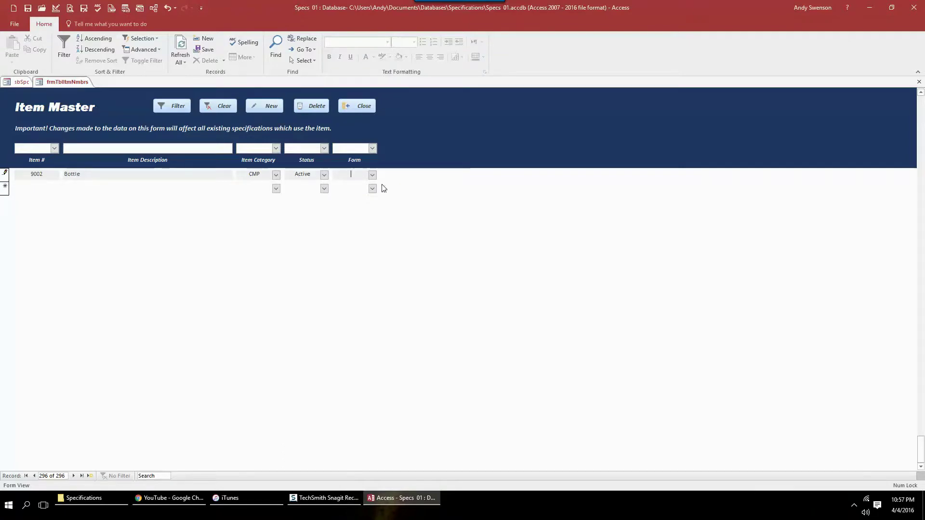
left_click(372, 174)
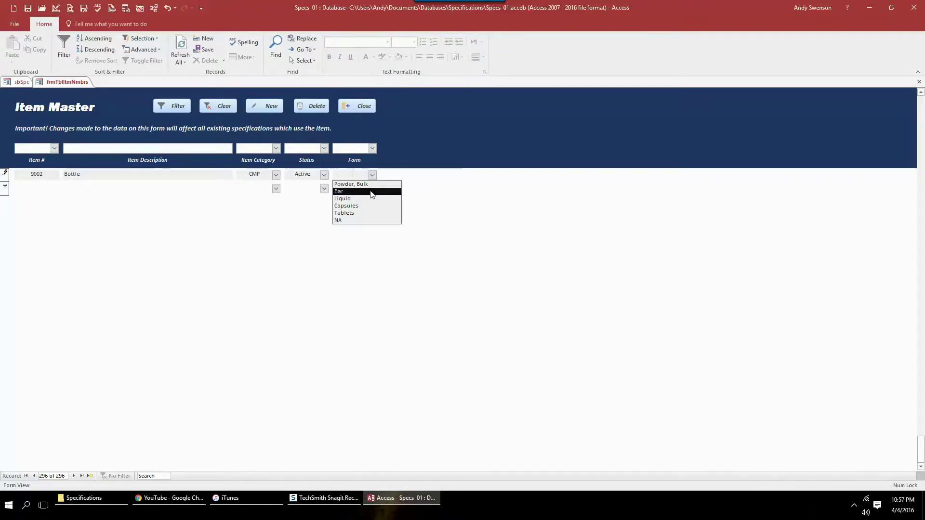
left_click(369, 220)
key("Tab")
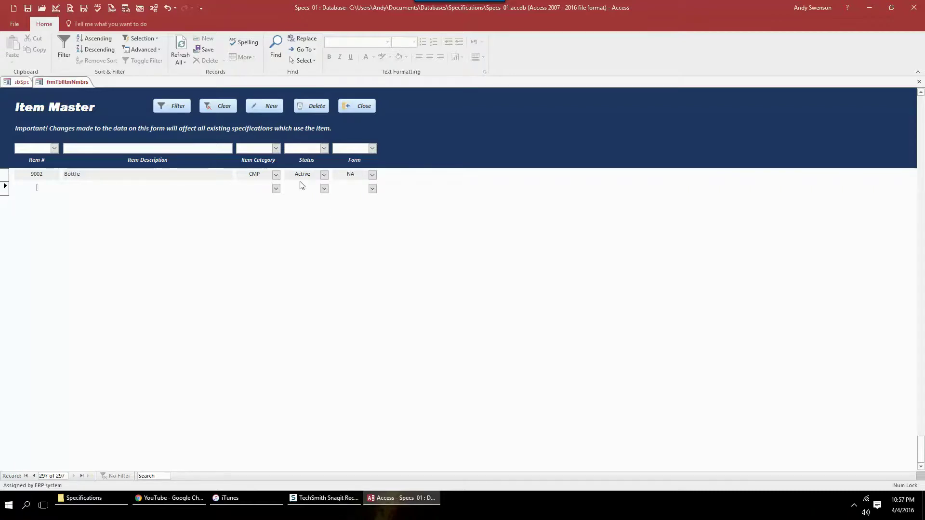
Step: Add item 9003 with description Label, category CMP, status Active and form NA, and close the Item Master
type("9003")
key("Tab")
type("Labe")
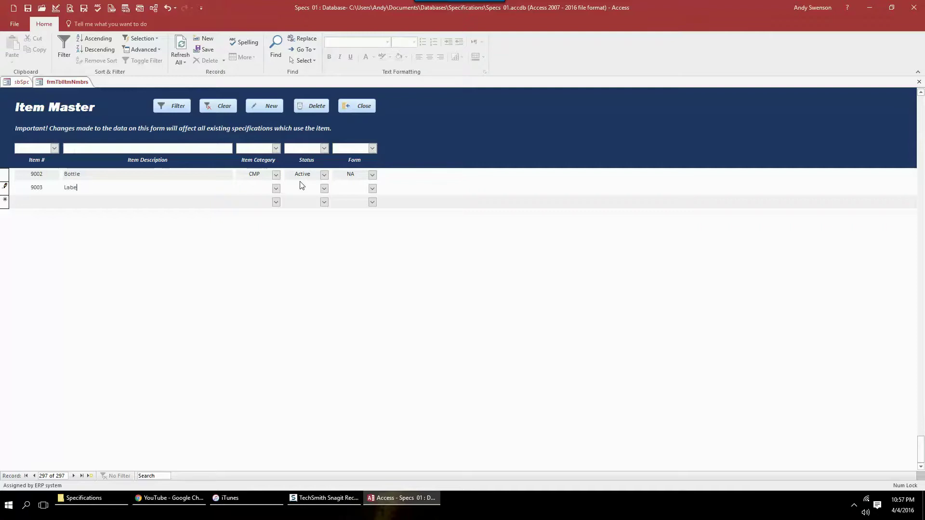
type("l")
key("Tab")
type("C")
key("Tab")
type("A")
key("Tab")
type("N")
left_click(359, 106)
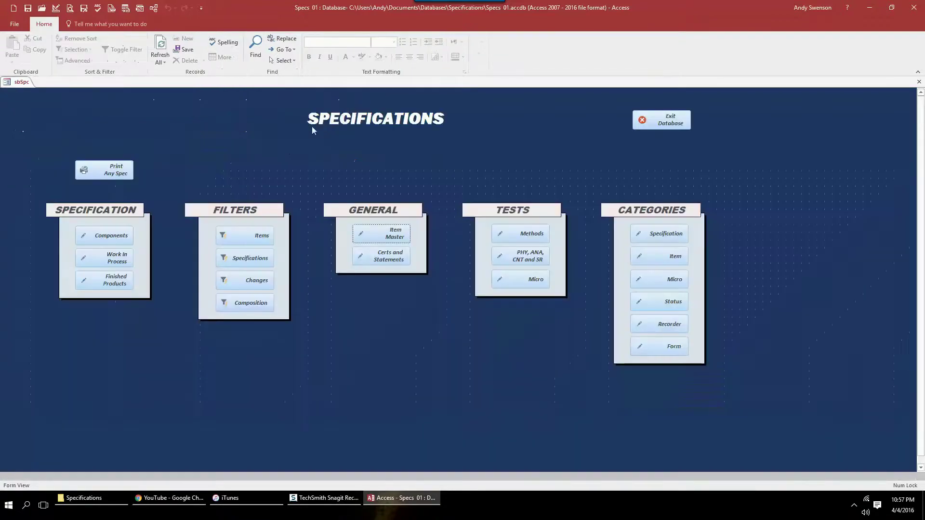
Step: Add item 9002, Bottle, to finished product 1001's composition with an amount of 1 and unit of measure ea
left_click(112, 281)
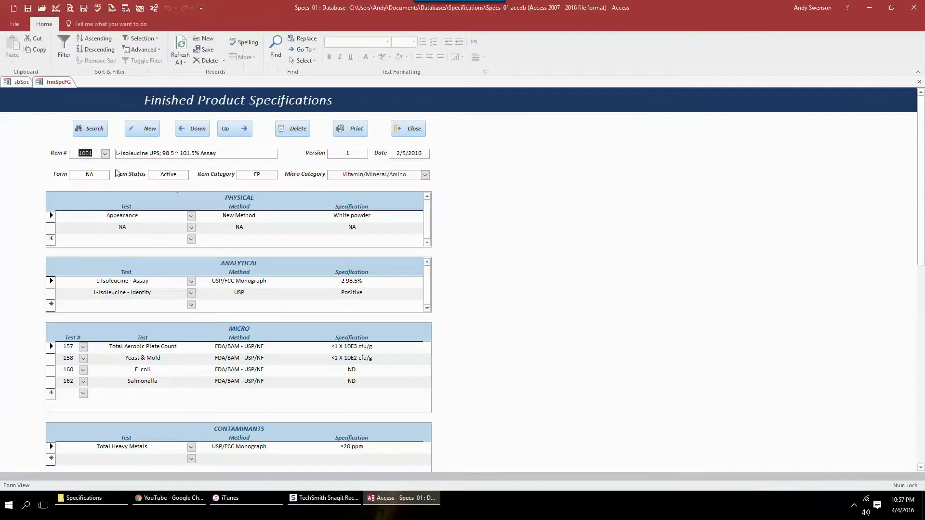
scroll(473, 247, "down", 1)
scroll(474, 247, "down", 6)
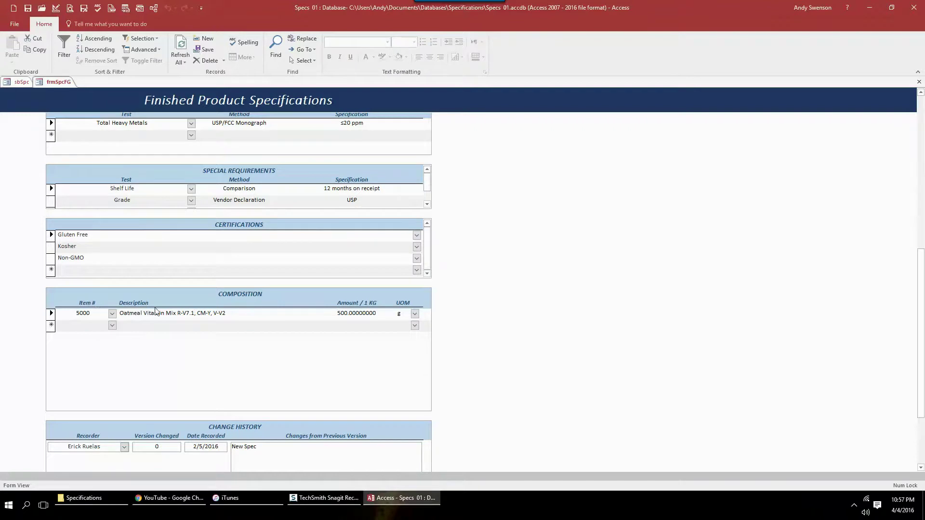
left_click(194, 313)
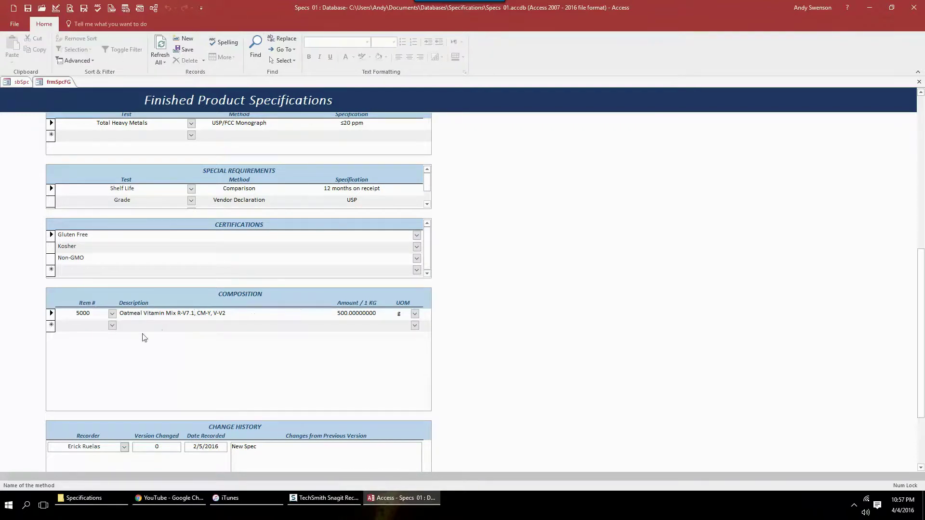
left_click(111, 325)
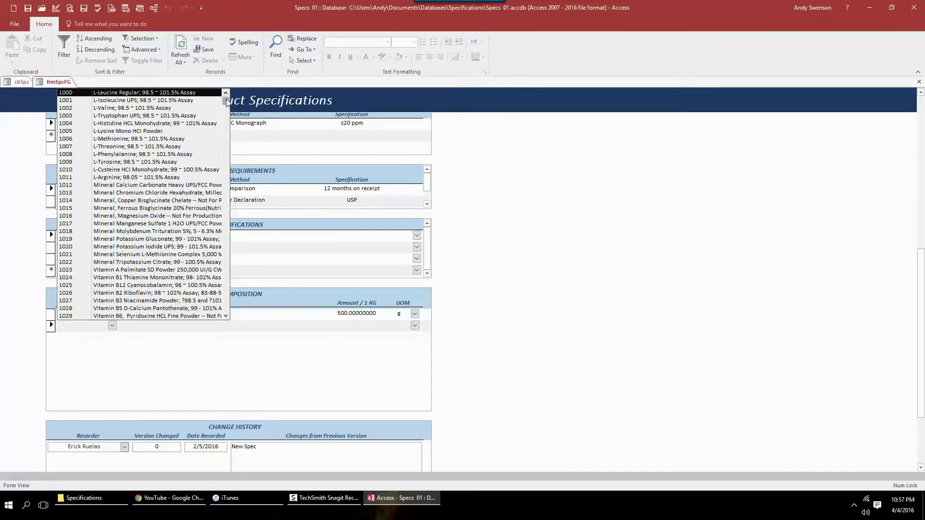
left_click_drag(226, 103, 227, 311)
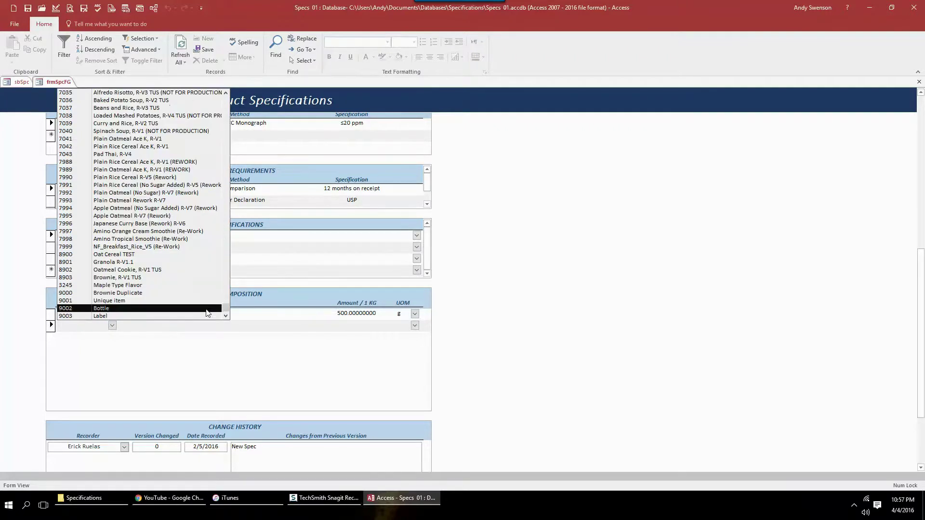
left_click(130, 309)
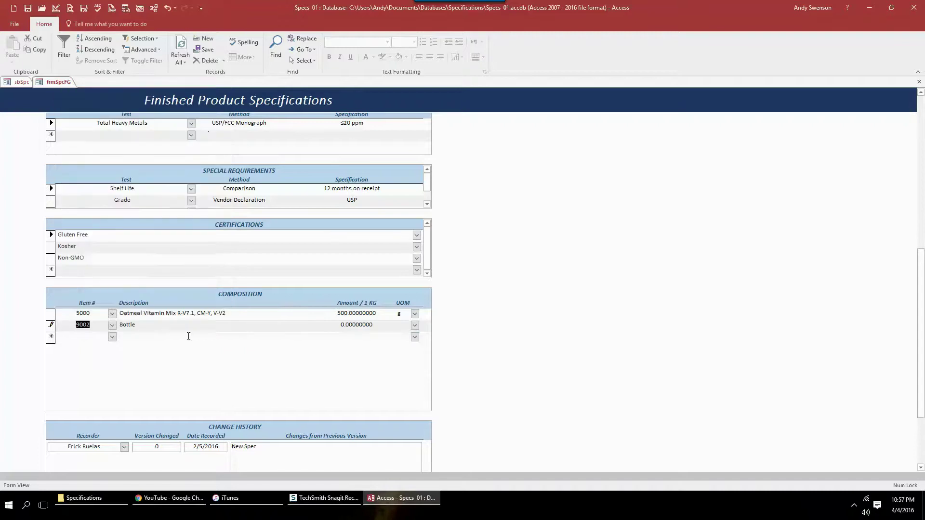
key("Tab")
type("1")
key("Tab")
type("e")
key("Tab")
Step: Add item 9003, Label, to the same composition with an amount of 1 and unit of measure ea
type("9003")
key("Tab")
type("1")
key("Tab")
key("Tab")
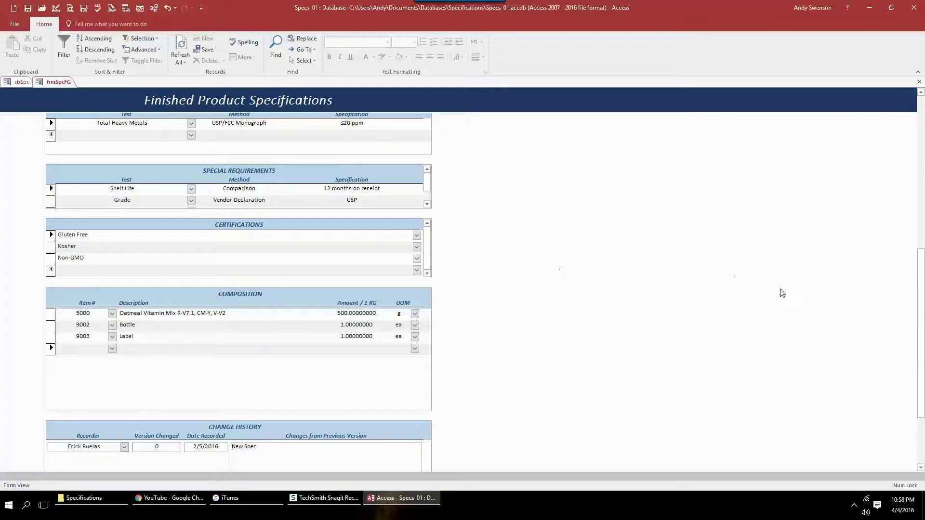
Step: Open the print form from the finished product specifications and preview the specification report for item 1001
left_click_drag(918, 292, 922, 110)
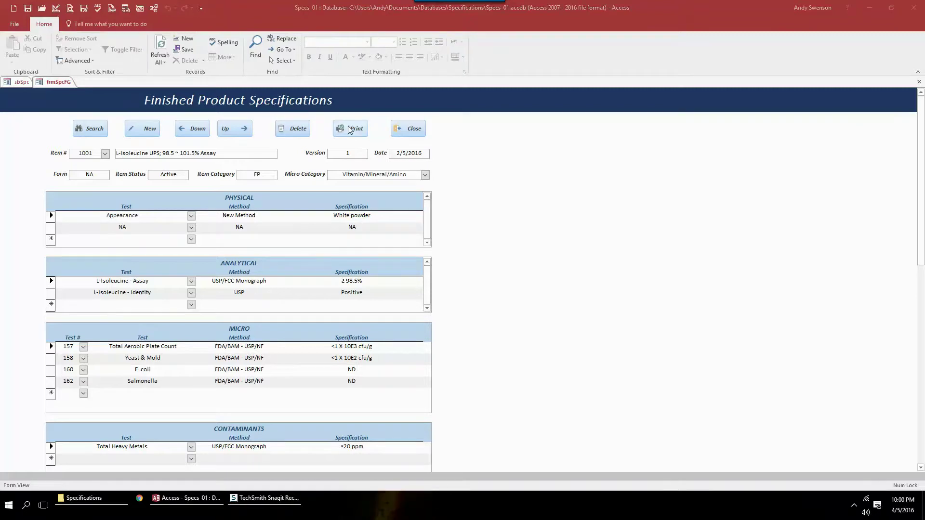
left_click(350, 129)
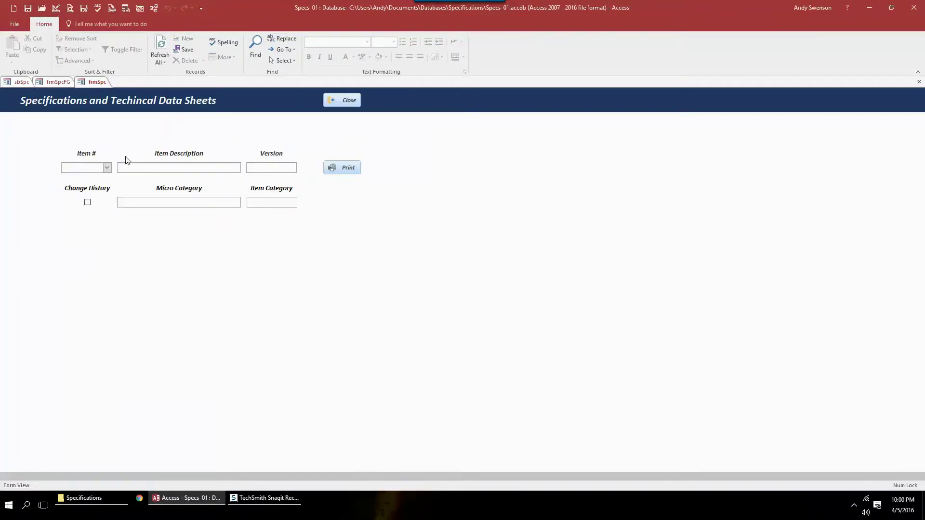
type("1001")
key("Tab")
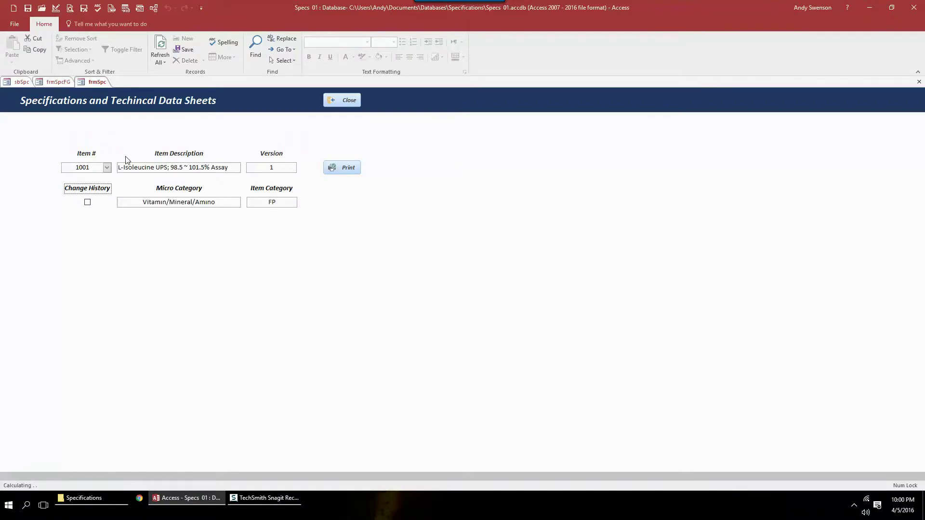
key("Return")
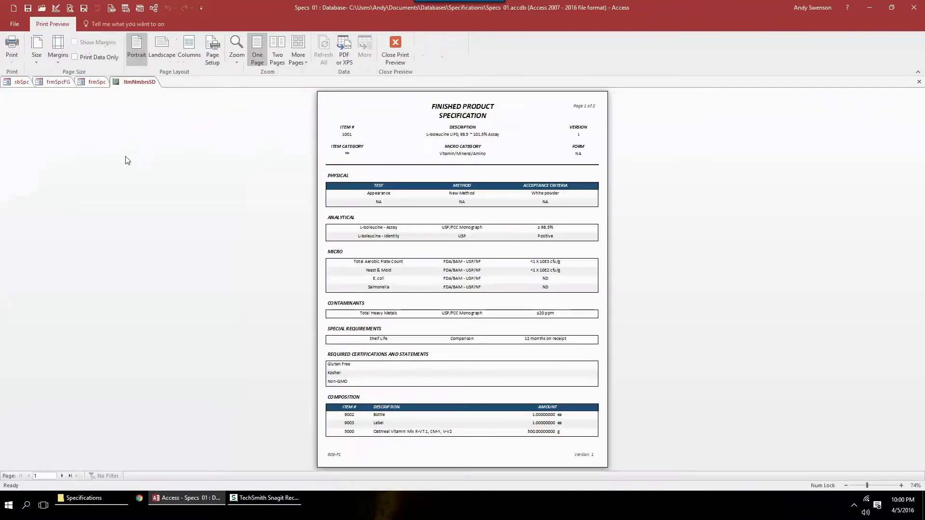
Step: Examine the report's item details, tests and composition, and close both the preview and the print form
left_click(423, 161)
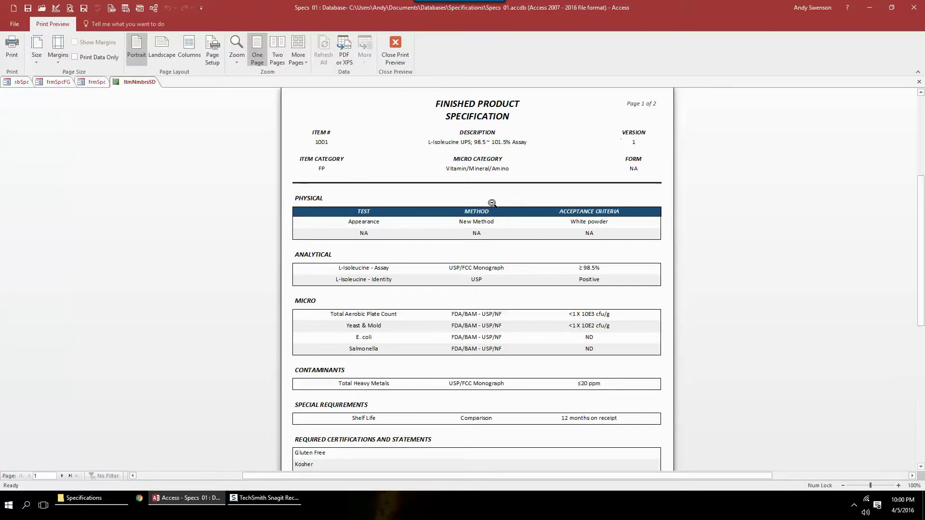
scroll(492, 203, "down", 1)
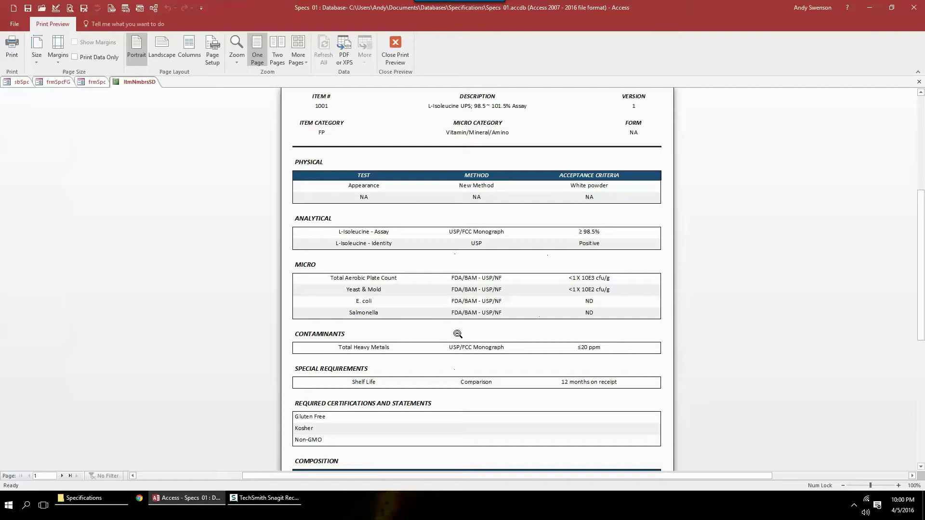
scroll(489, 391, "down", 3)
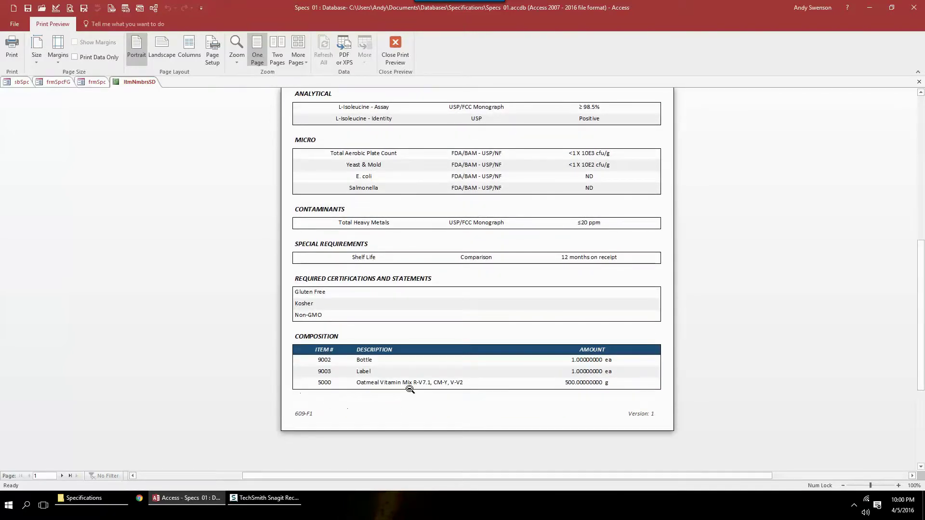
scroll(409, 389, "up", 3)
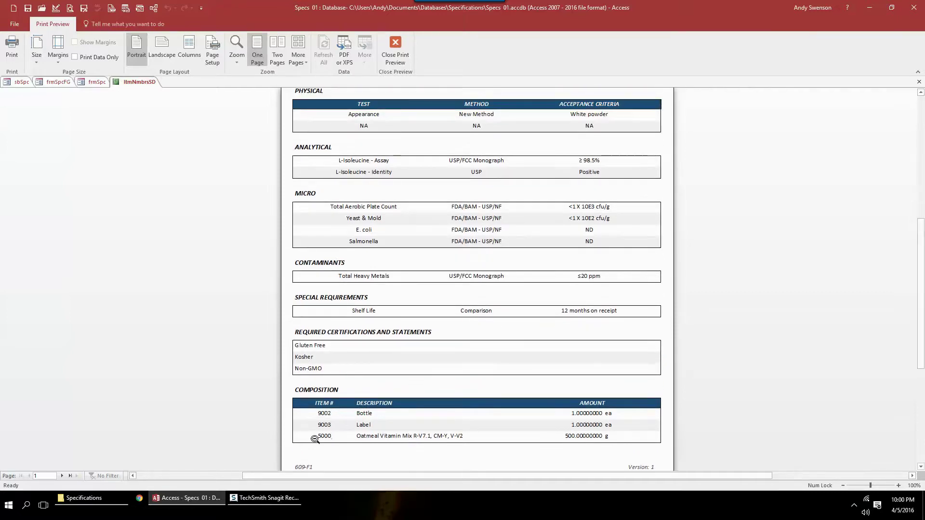
scroll(395, 417, "up", 3)
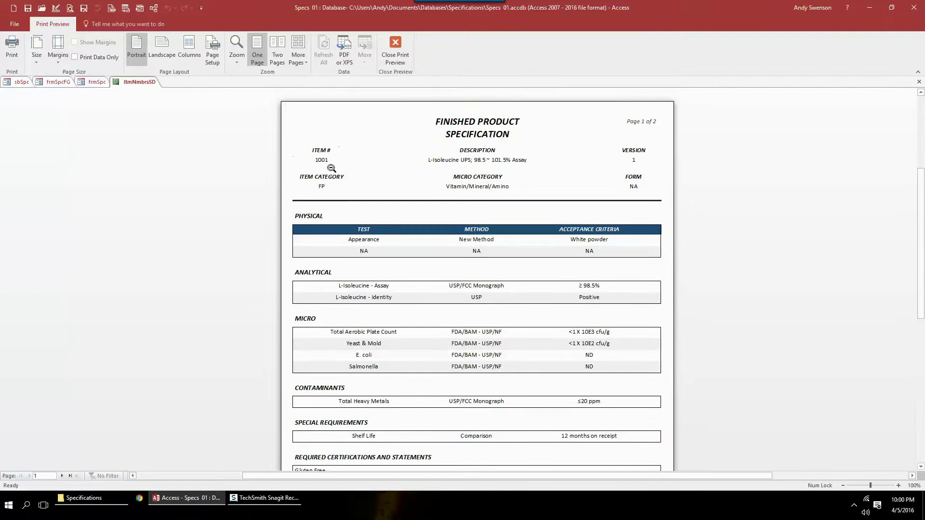
scroll(417, 229, "down", 5)
scroll(388, 332, "down", 1)
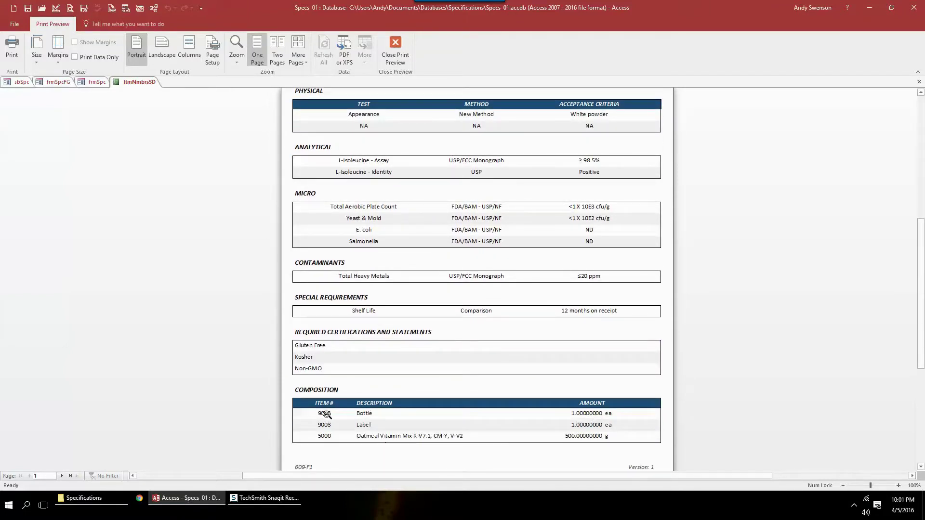
scroll(359, 400, "up", 4)
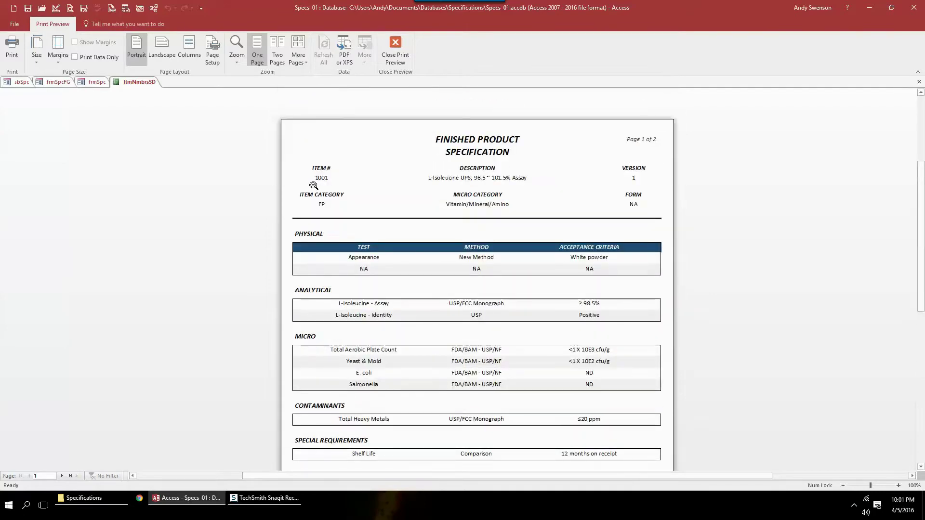
left_click(396, 52)
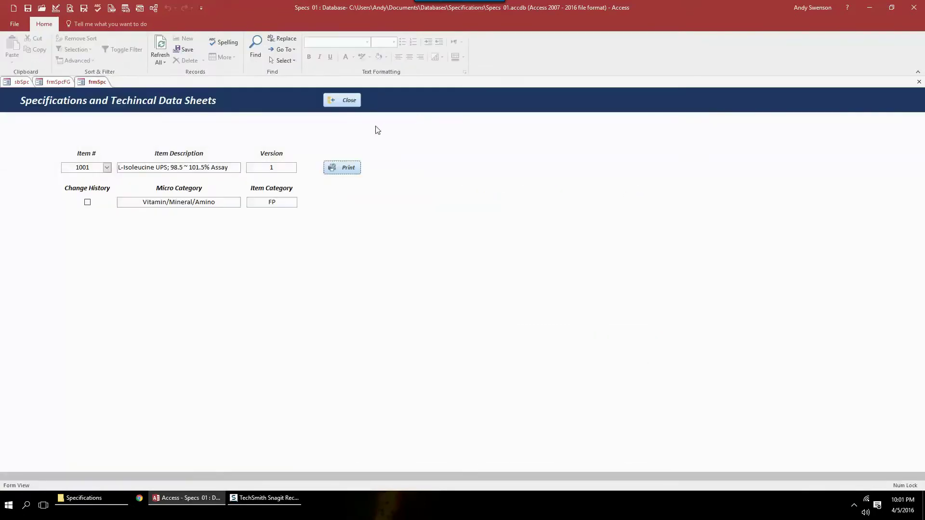
left_click(343, 100)
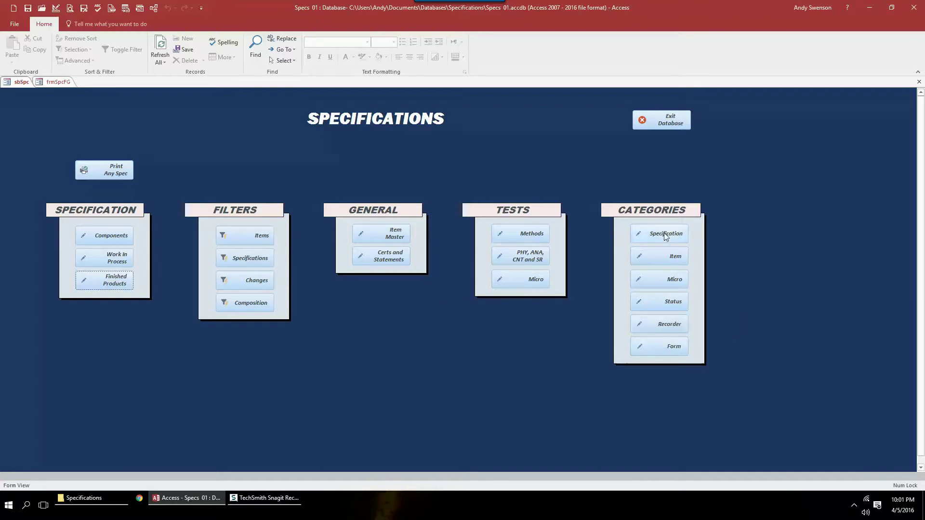
Step: Rename the item category CMP to Component and close the item categories form
left_click(663, 257)
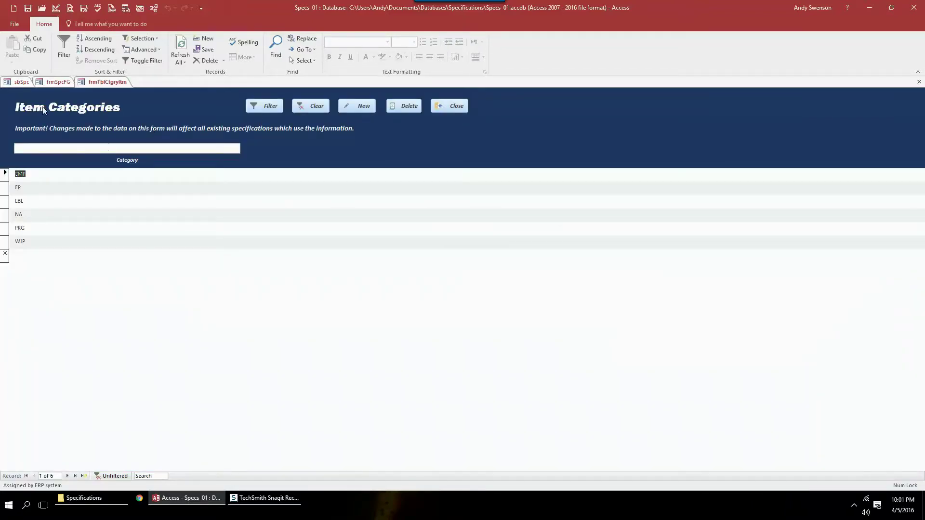
left_click(28, 176)
left_click(5, 172)
type("Component")
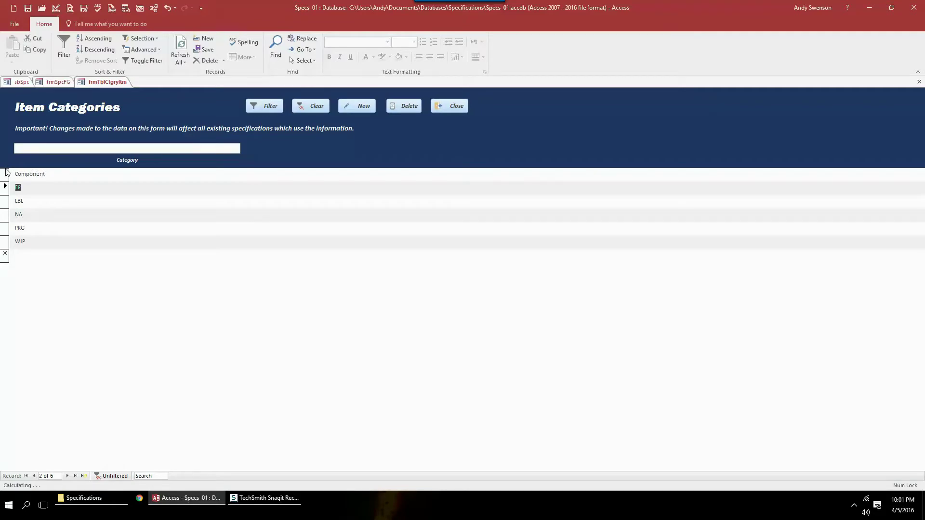
left_click(451, 106)
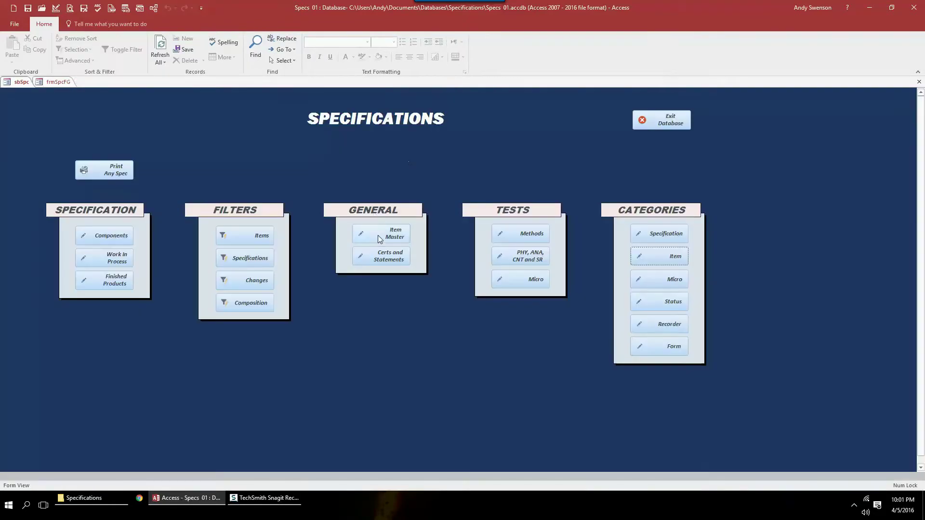
Step: Check the item category values in the Item Master and close it
left_click(380, 235)
left_click(250, 174)
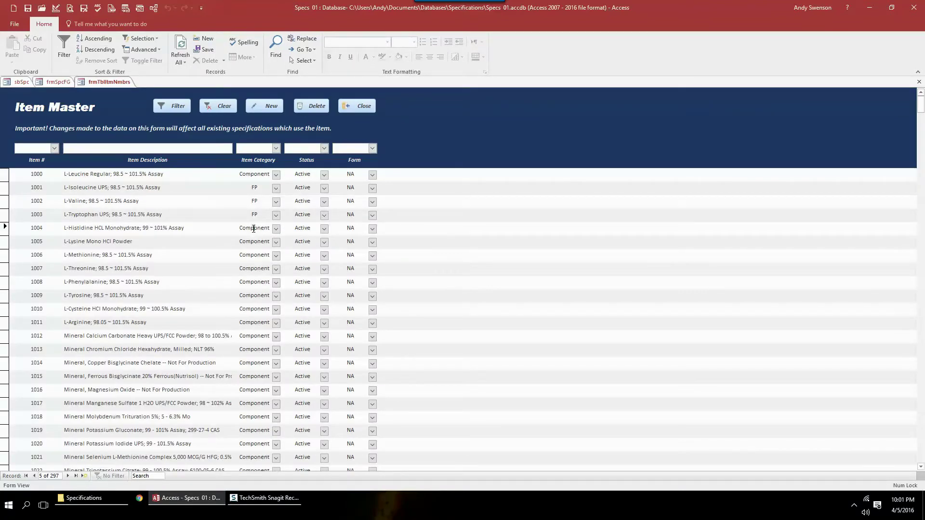
left_click(360, 111)
Step: Rename the item category Component back to CMP and check the category values in the Item Master
left_click(668, 262)
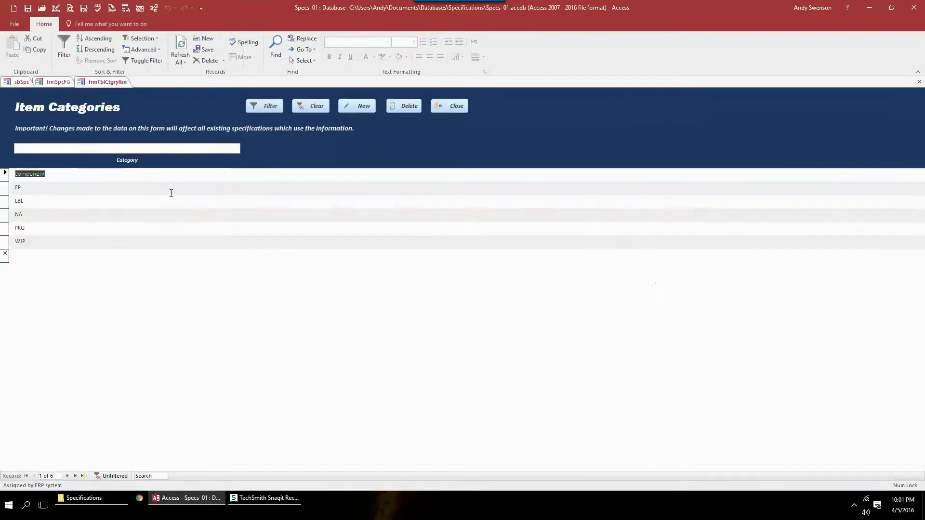
type("CMP")
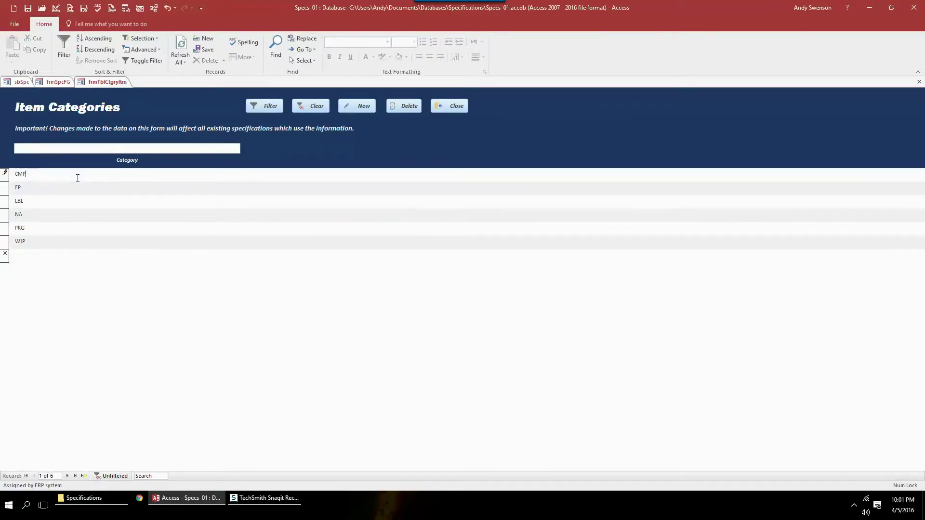
key("Return")
left_click(454, 107)
left_click(392, 240)
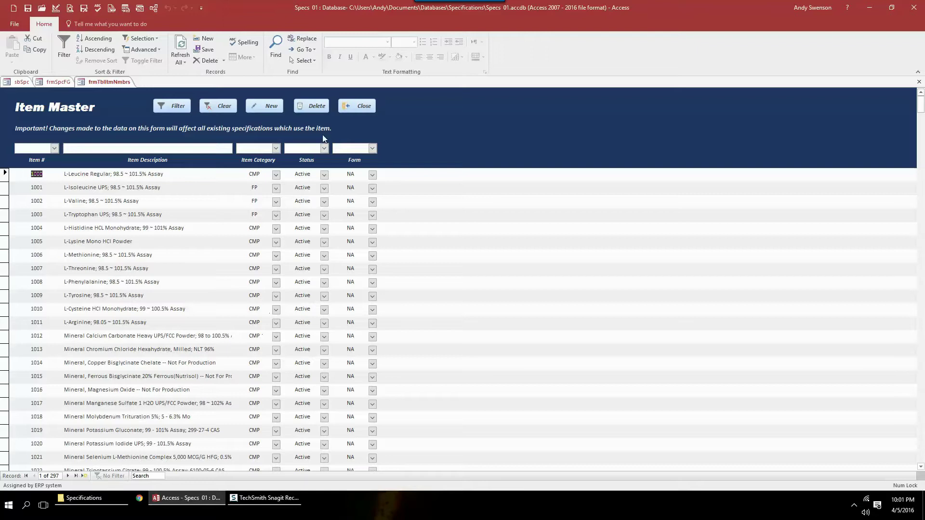
left_click(358, 106)
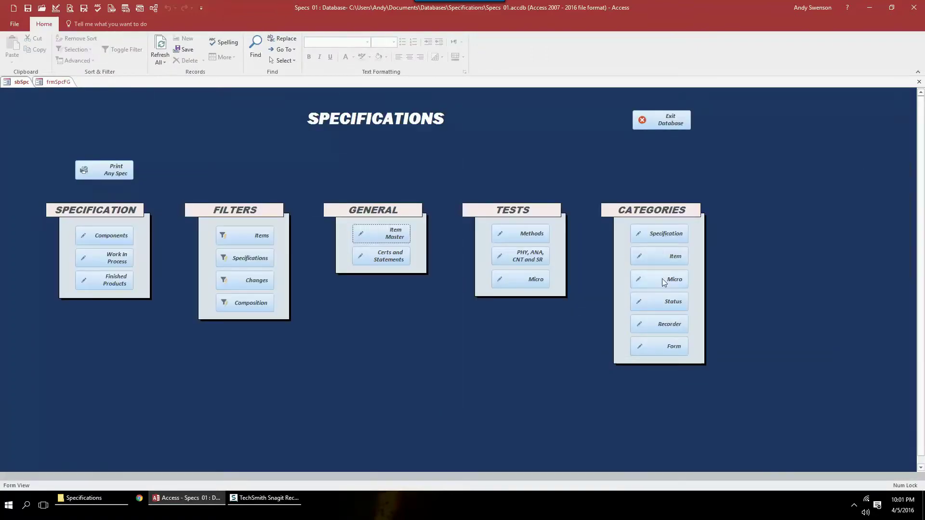
Step: Review the micro categories and the material status list, closing each form after viewing it
left_click(663, 281)
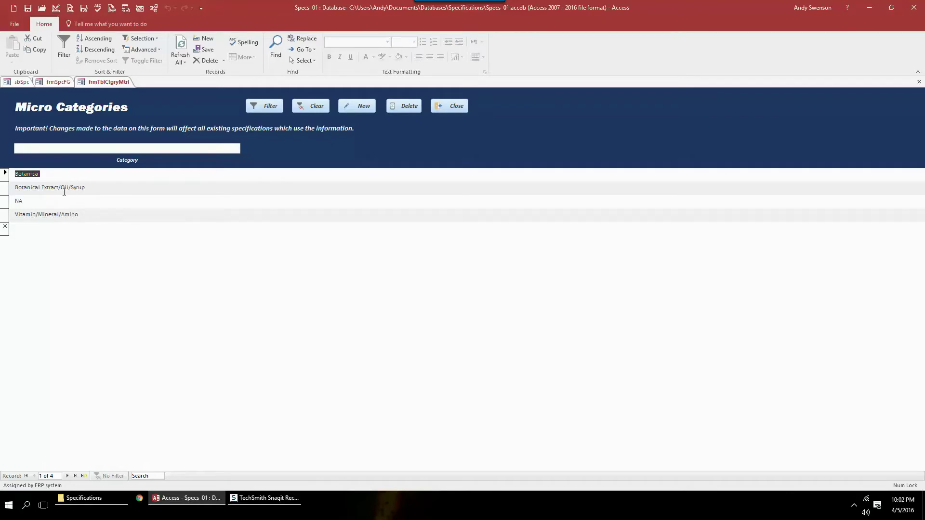
left_click(50, 173)
left_click(454, 106)
left_click(641, 299)
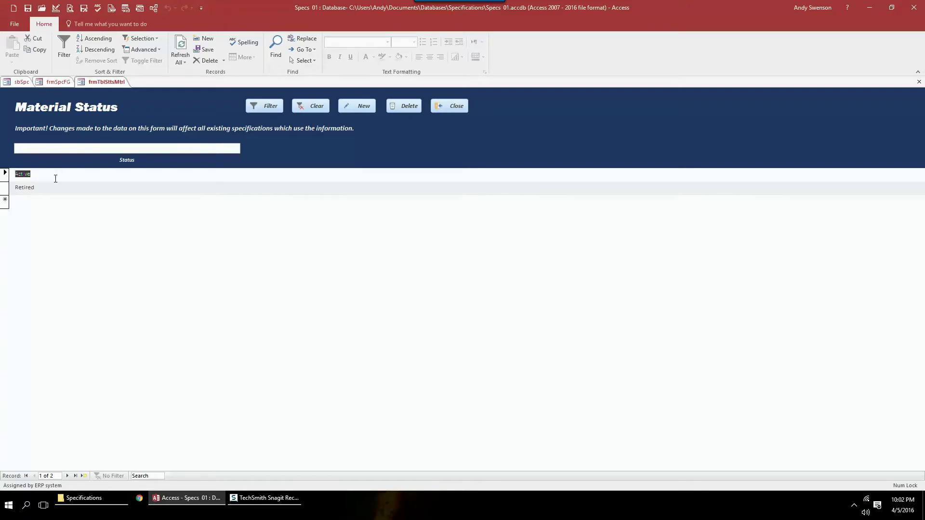
left_click(49, 193)
left_click(17, 200)
left_click(444, 110)
Step: View the Recorder list and the recorder choices in component specification 1000's change history, and close both forms
left_click(664, 326)
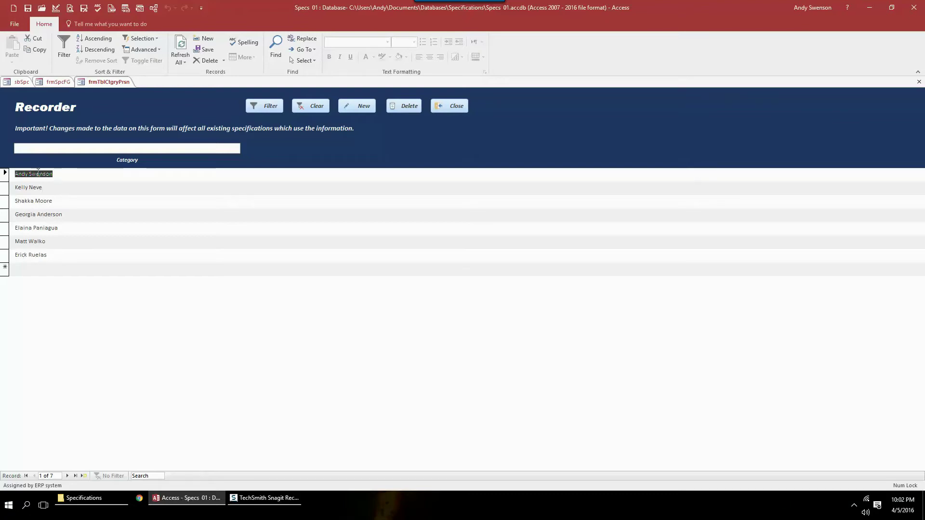
left_click(25, 83)
left_click(108, 243)
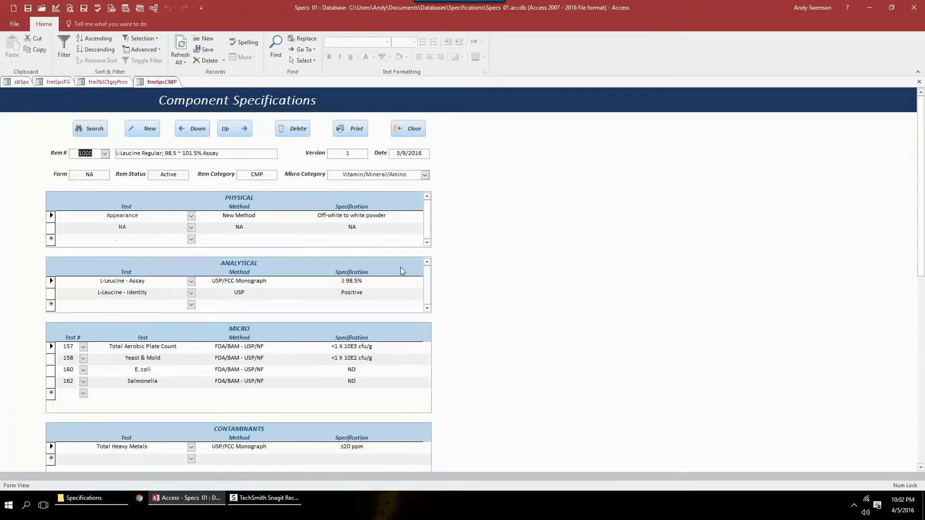
scroll(559, 315, "down", 5)
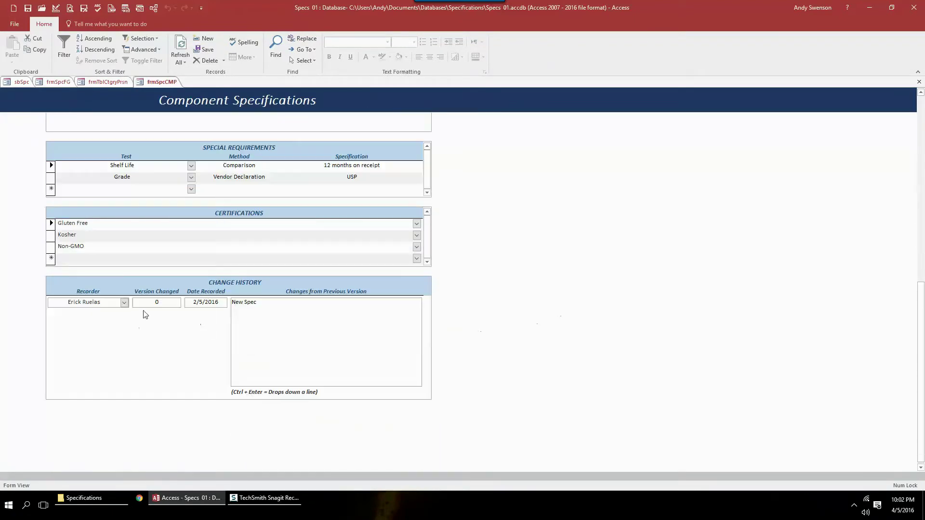
left_click(124, 302)
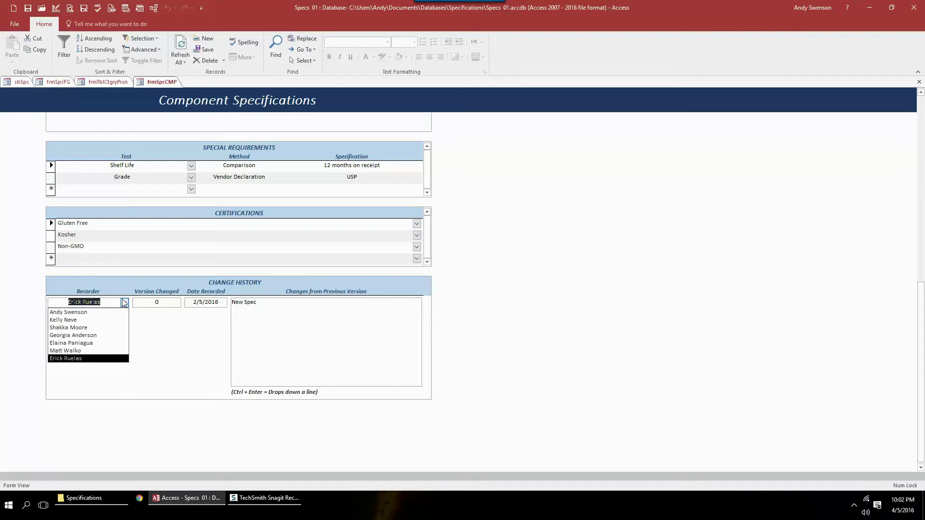
left_click(124, 302)
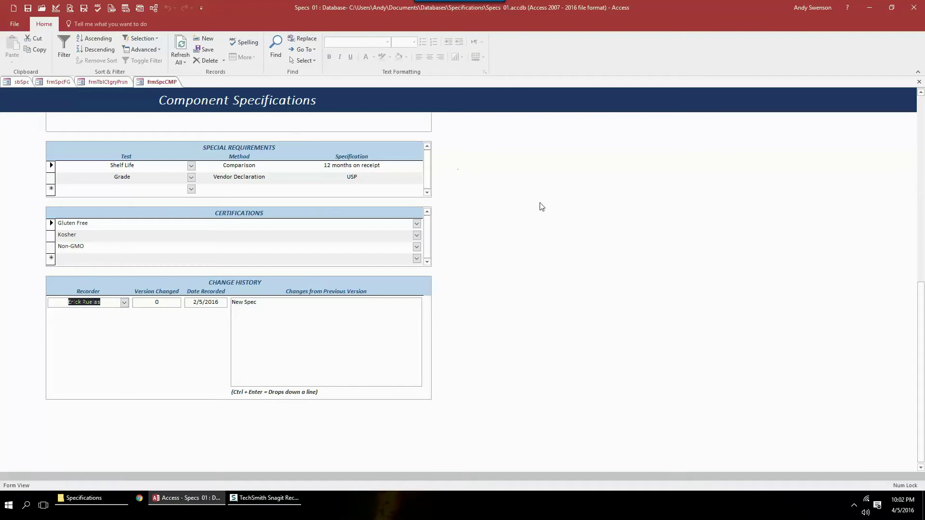
left_click_drag(920, 298, 913, 105)
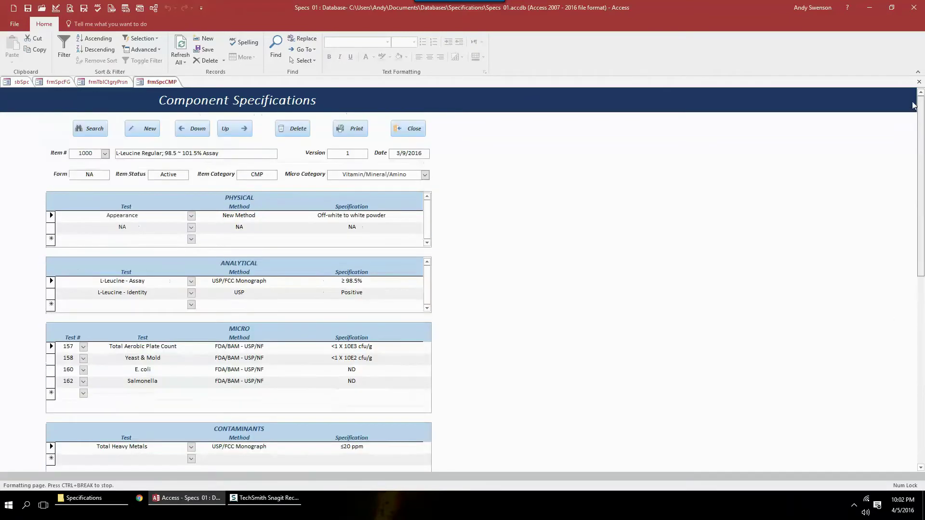
left_click(408, 128)
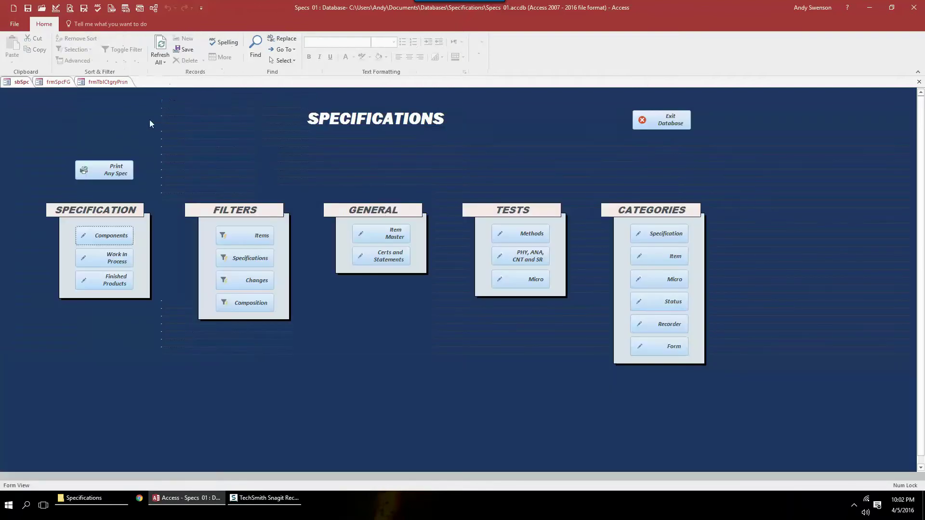
left_click(112, 82)
left_click(441, 103)
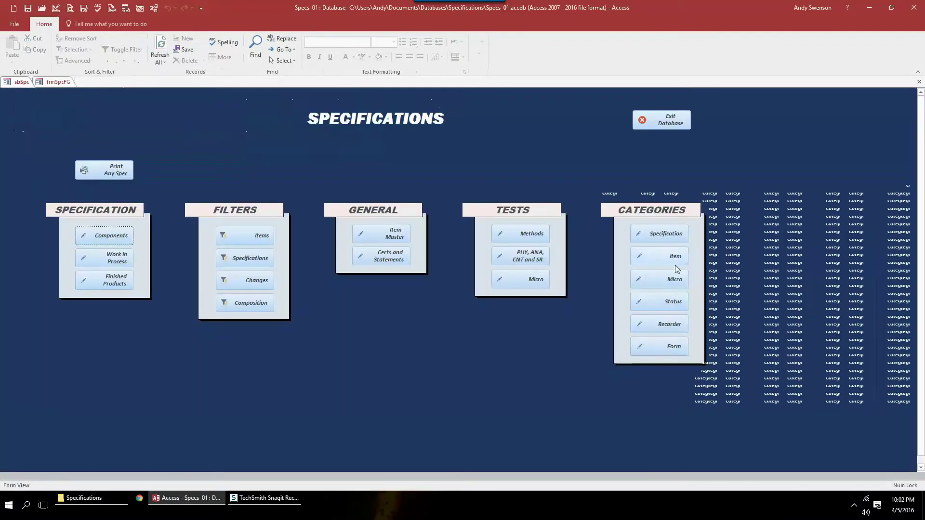